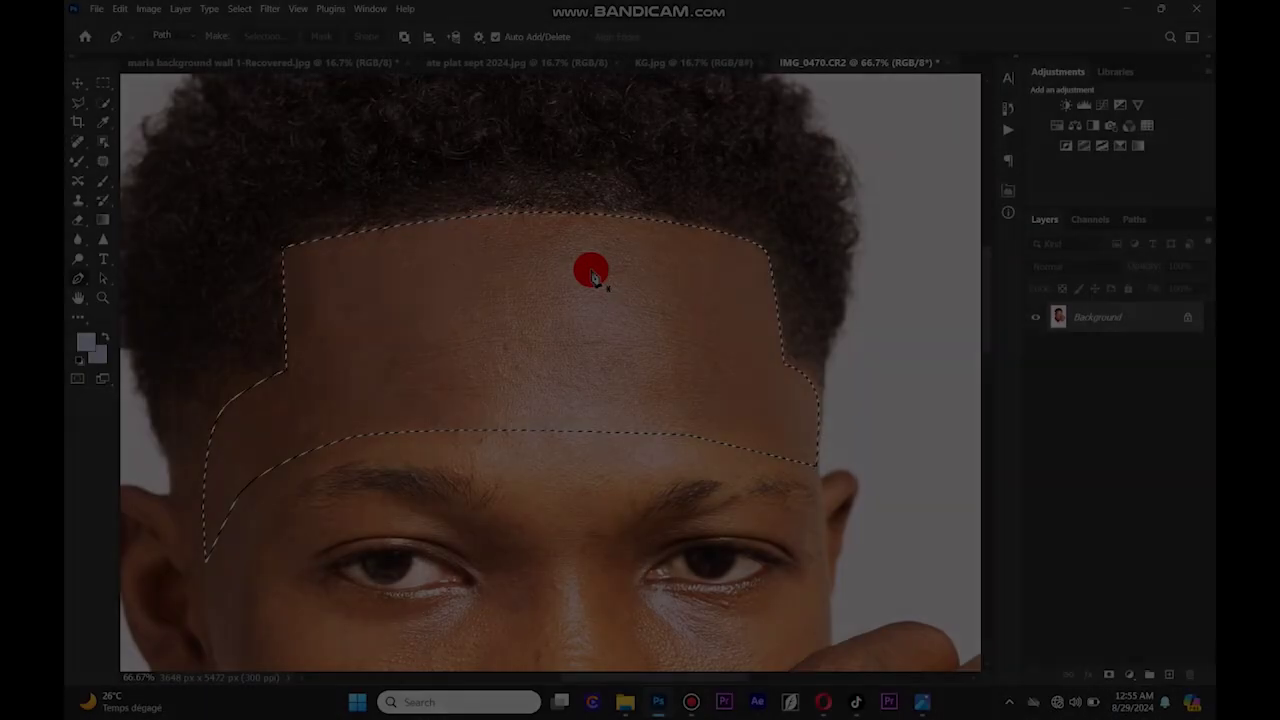
# Shift the forehead selection down slightly and copy it onto a new Layer 1.
pyautogui.hotkey('ctrl', '-')
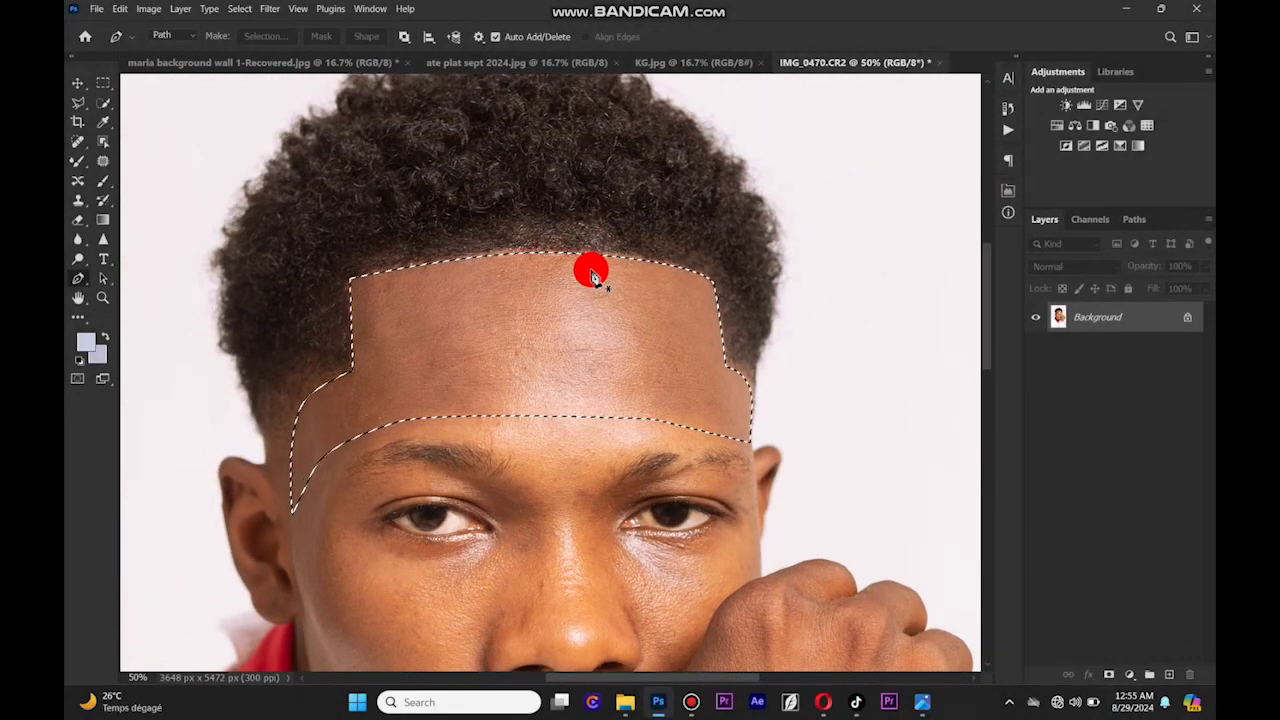
pyautogui.moveTo(983, 318); pyautogui.dragTo(990, 345)
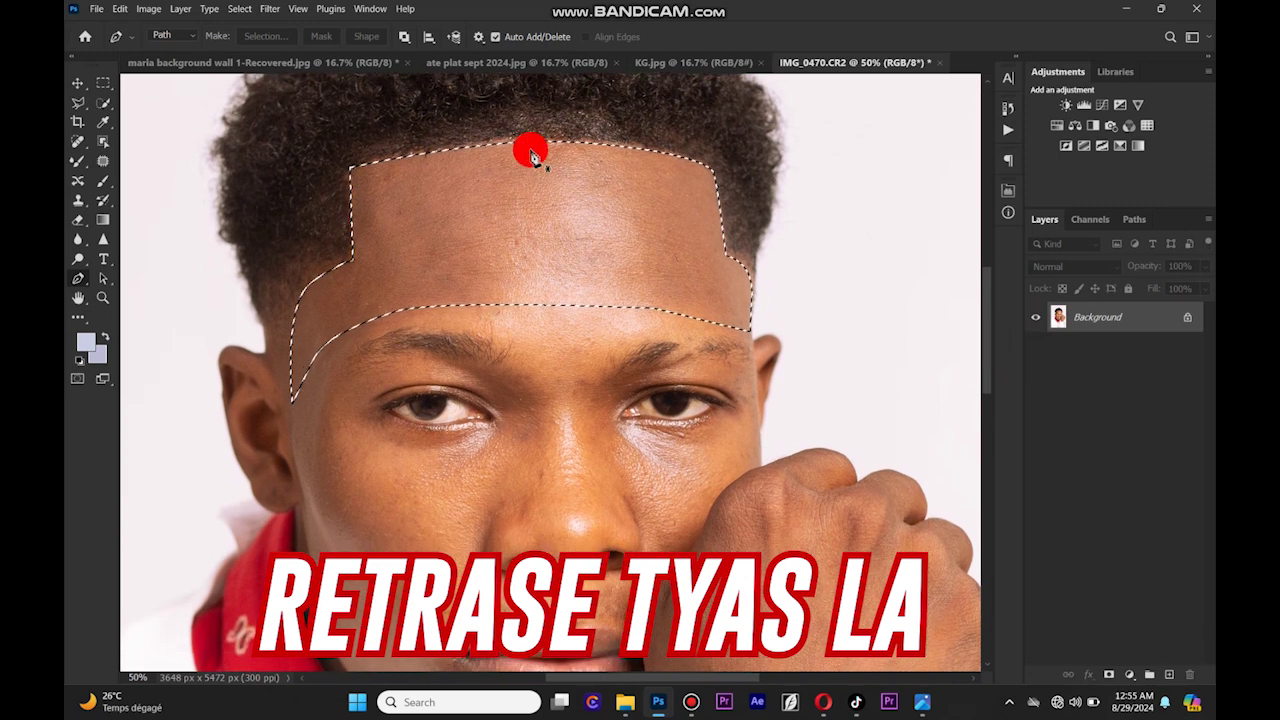
pyautogui.click(106, 82)
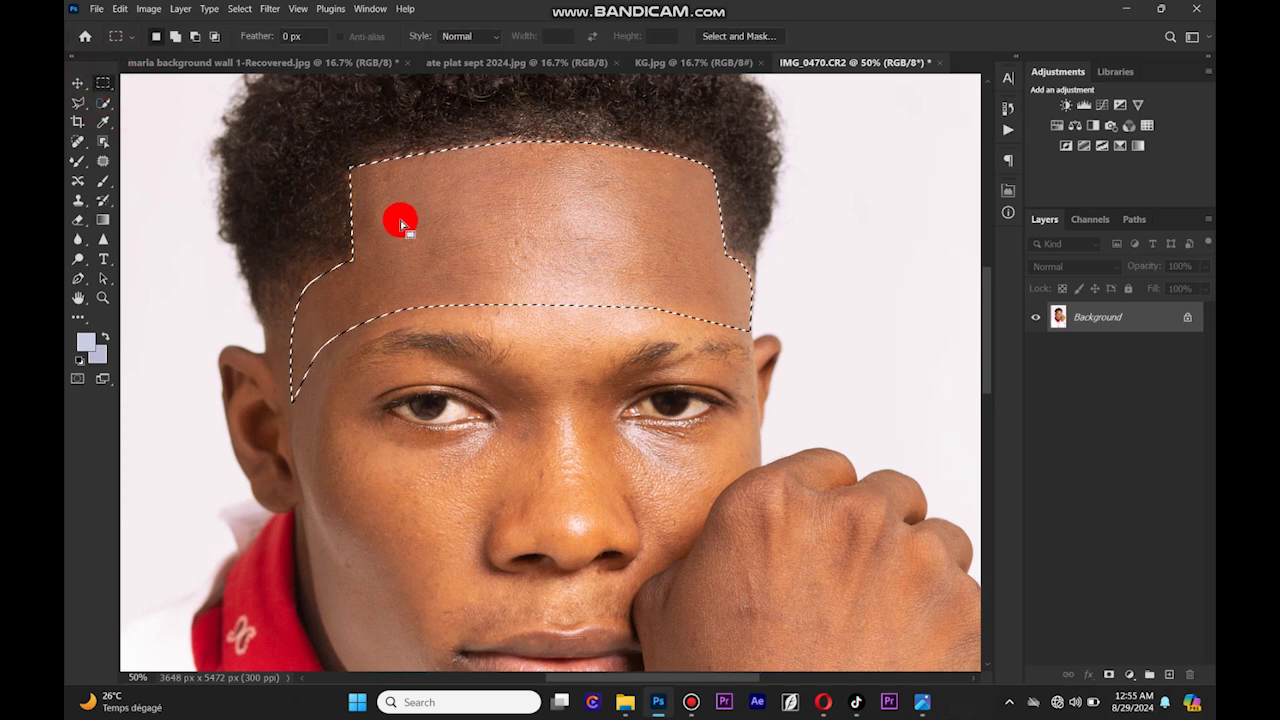
pyautogui.moveTo(509, 260); pyautogui.dragTo(511, 281)
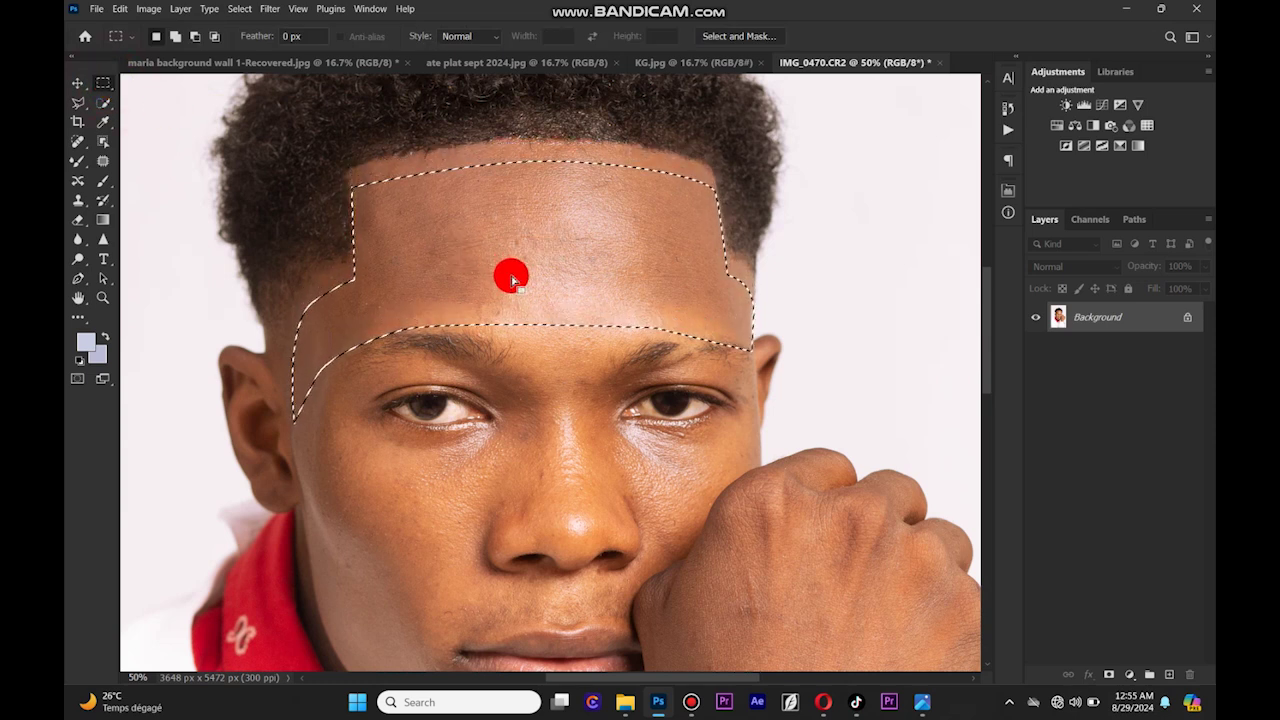
pyautogui.hotkey('ctrl', 'j')
pyautogui.hotkey('ctrl', 't')
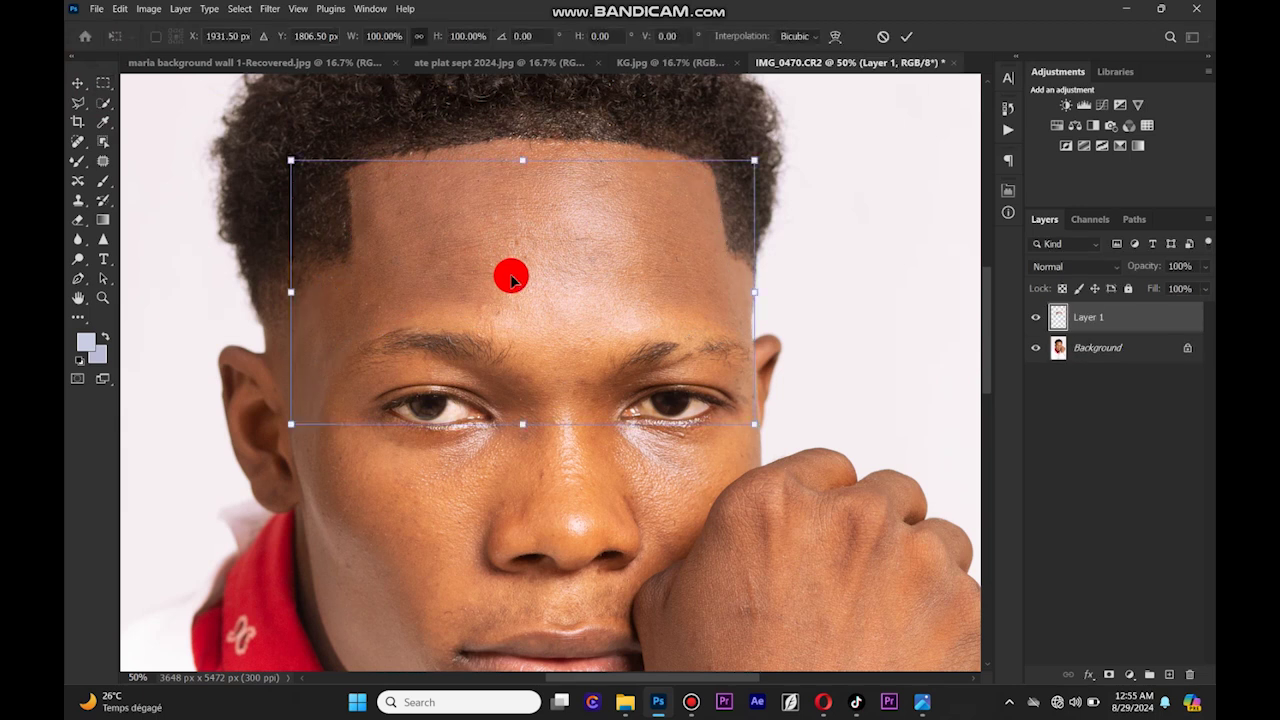
# Raise the forehead patch and warp its top and sides up and outward into a squared hairline.
pyautogui.moveTo(510, 280); pyautogui.dragTo(508, 261)
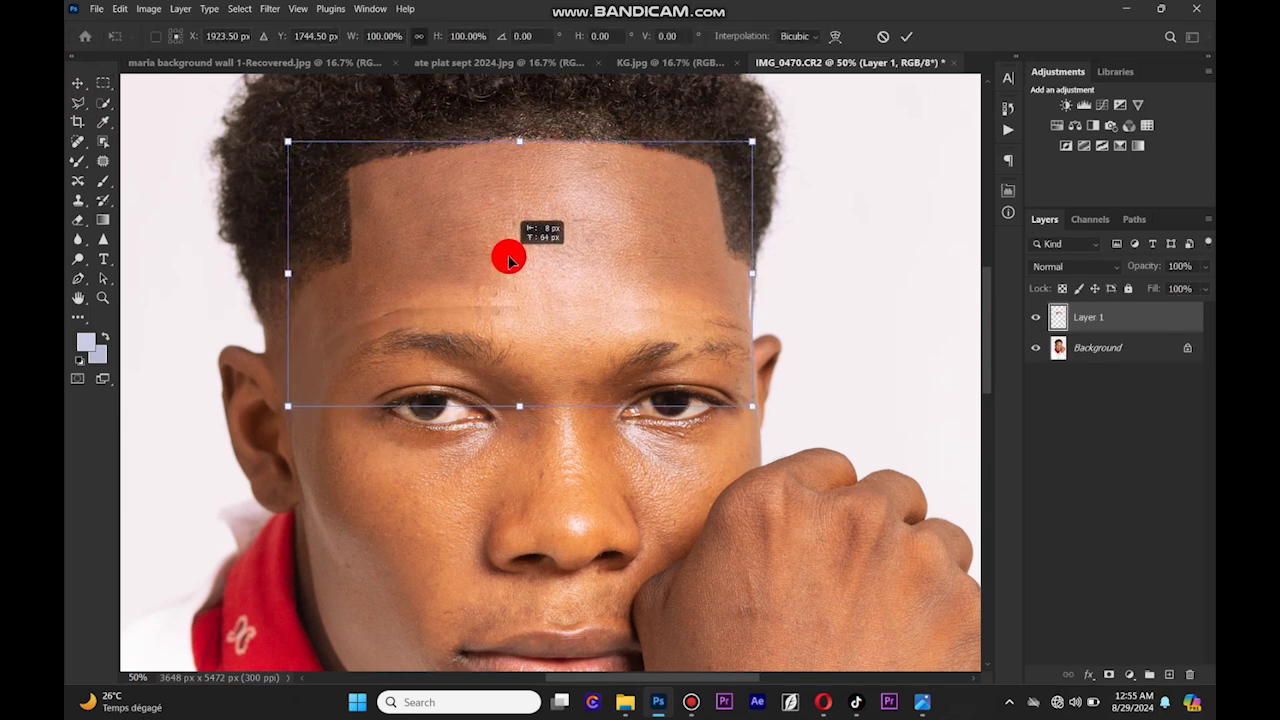
pyautogui.rightClick(628, 261)
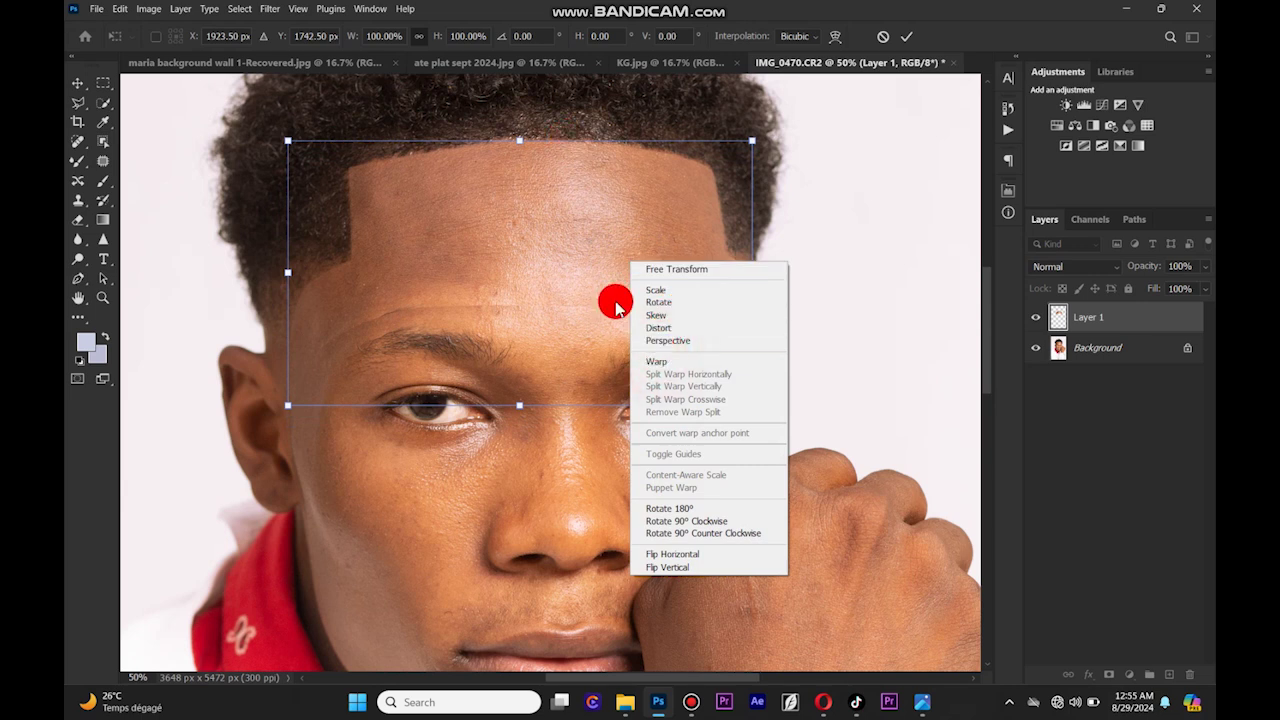
pyautogui.click(675, 361)
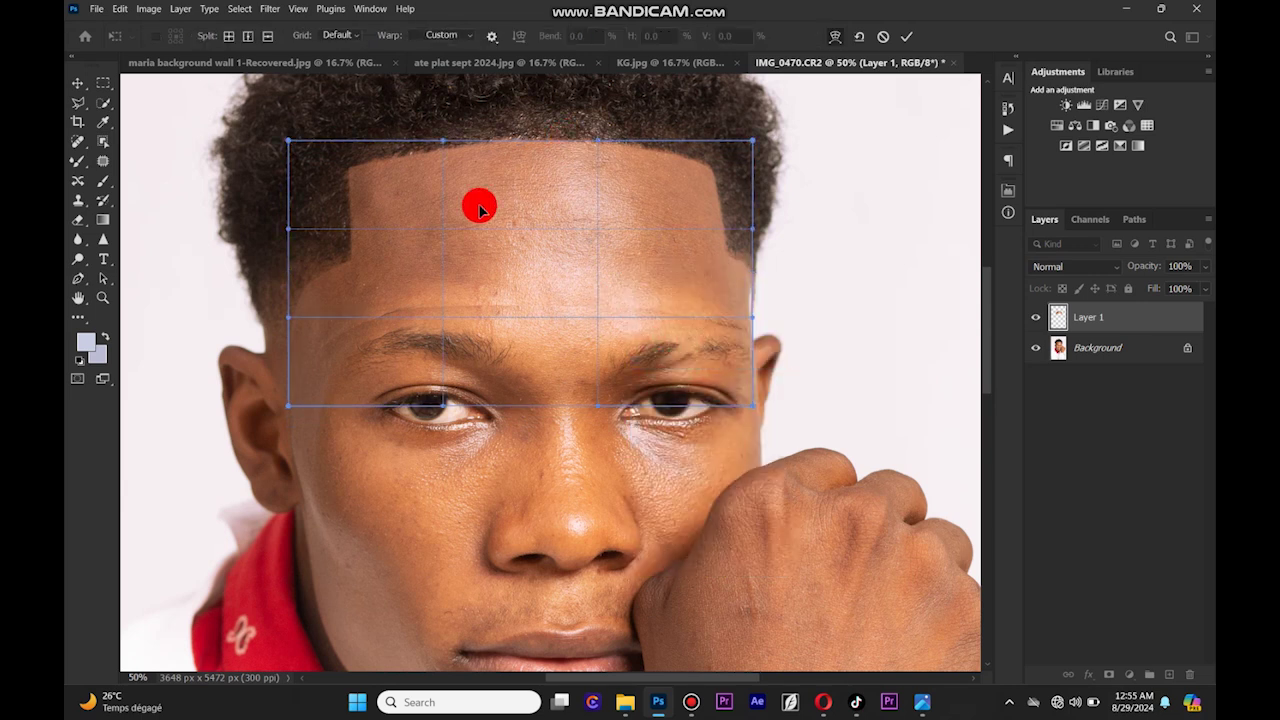
pyautogui.moveTo(371, 168); pyautogui.dragTo(369, 166)
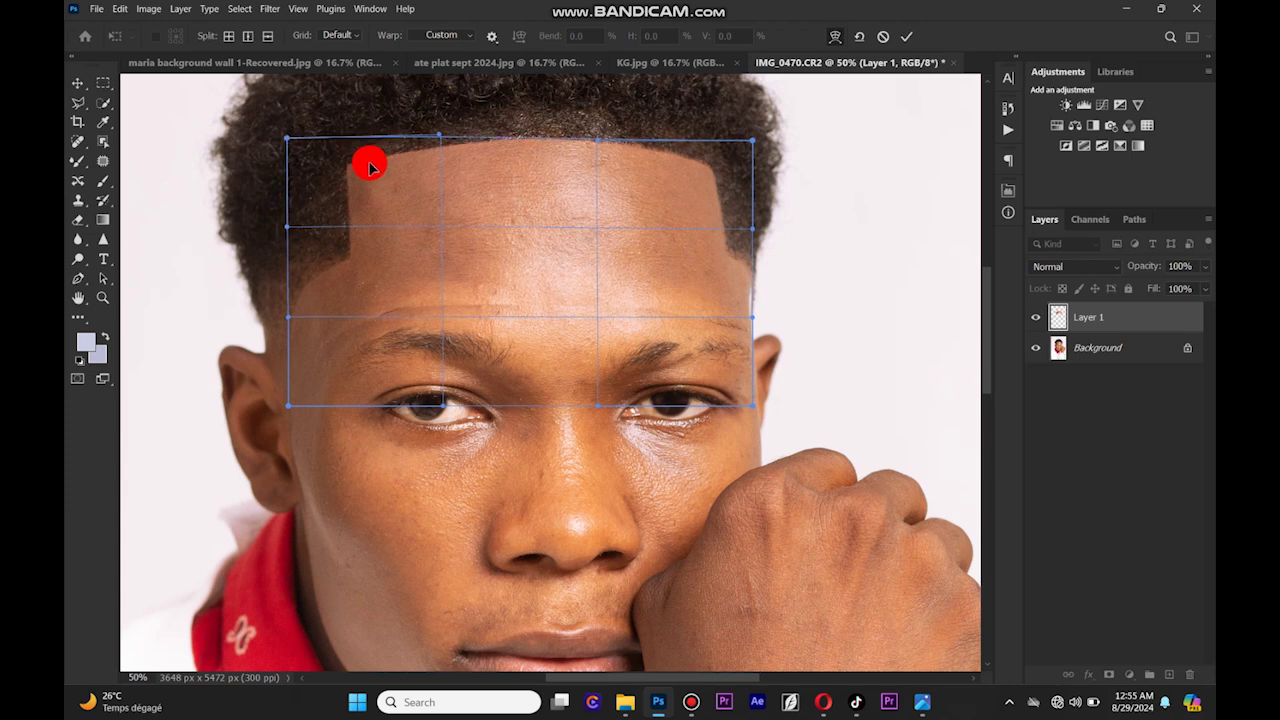
pyautogui.moveTo(679, 190); pyautogui.dragTo(683, 191)
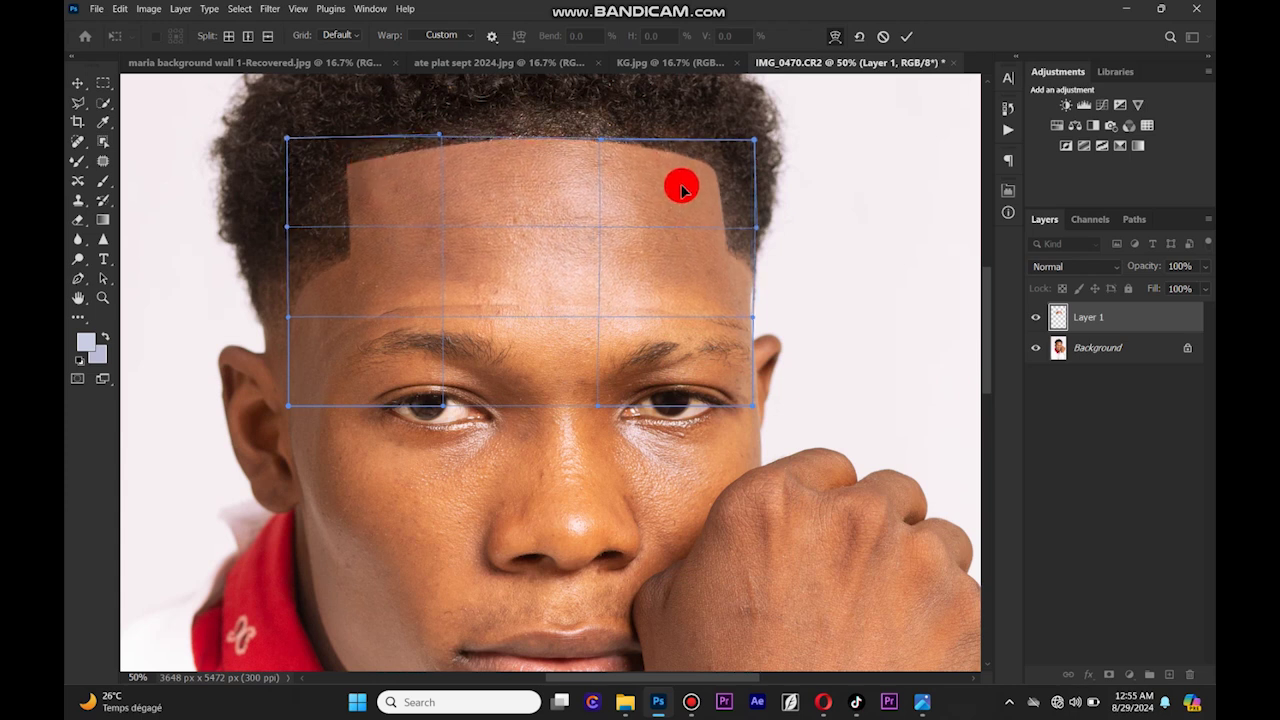
pyautogui.moveTo(361, 315); pyautogui.dragTo(354, 313)
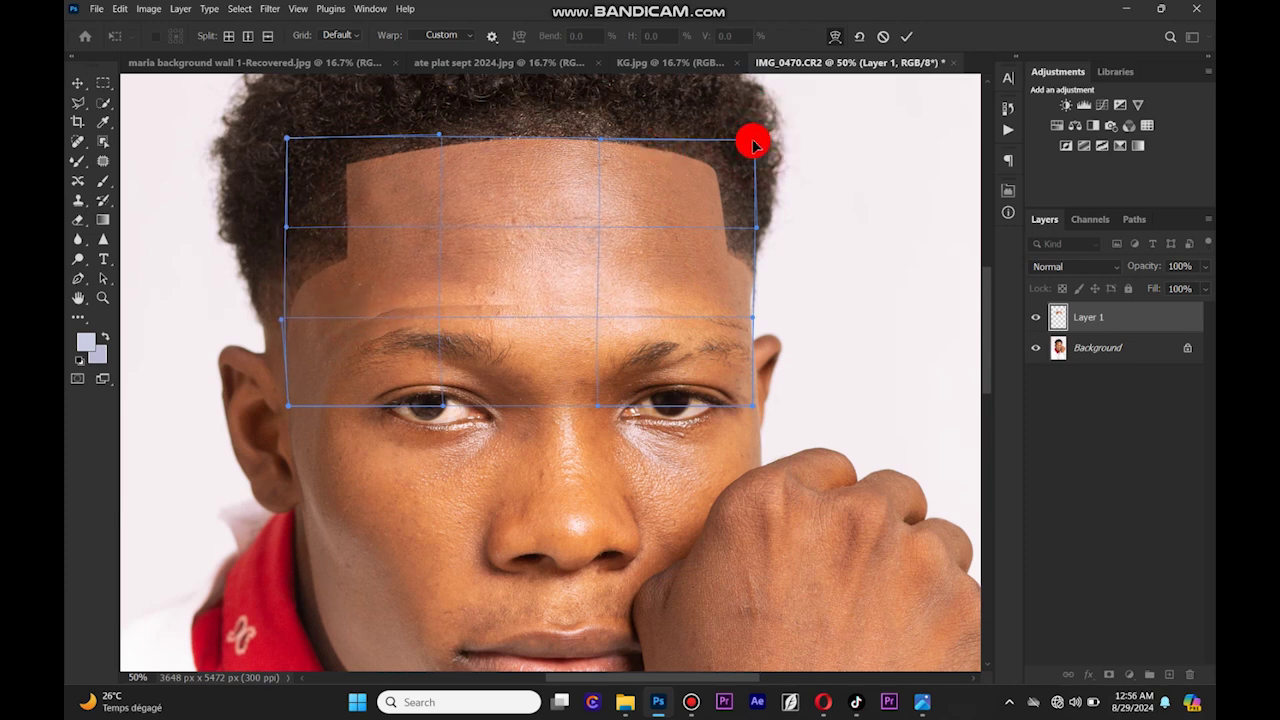
pyautogui.moveTo(565, 175); pyautogui.dragTo(571, 176)
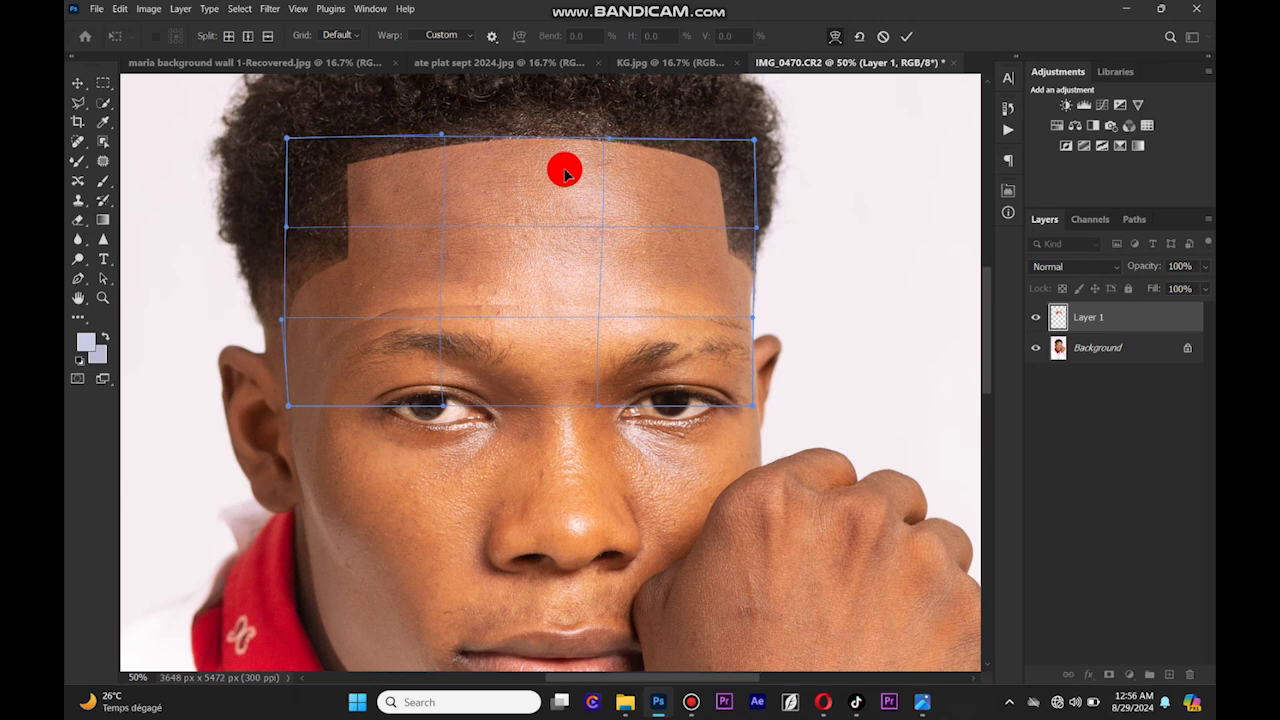
pyautogui.press('Return')
pyautogui.scroll(-1, 564, 169)
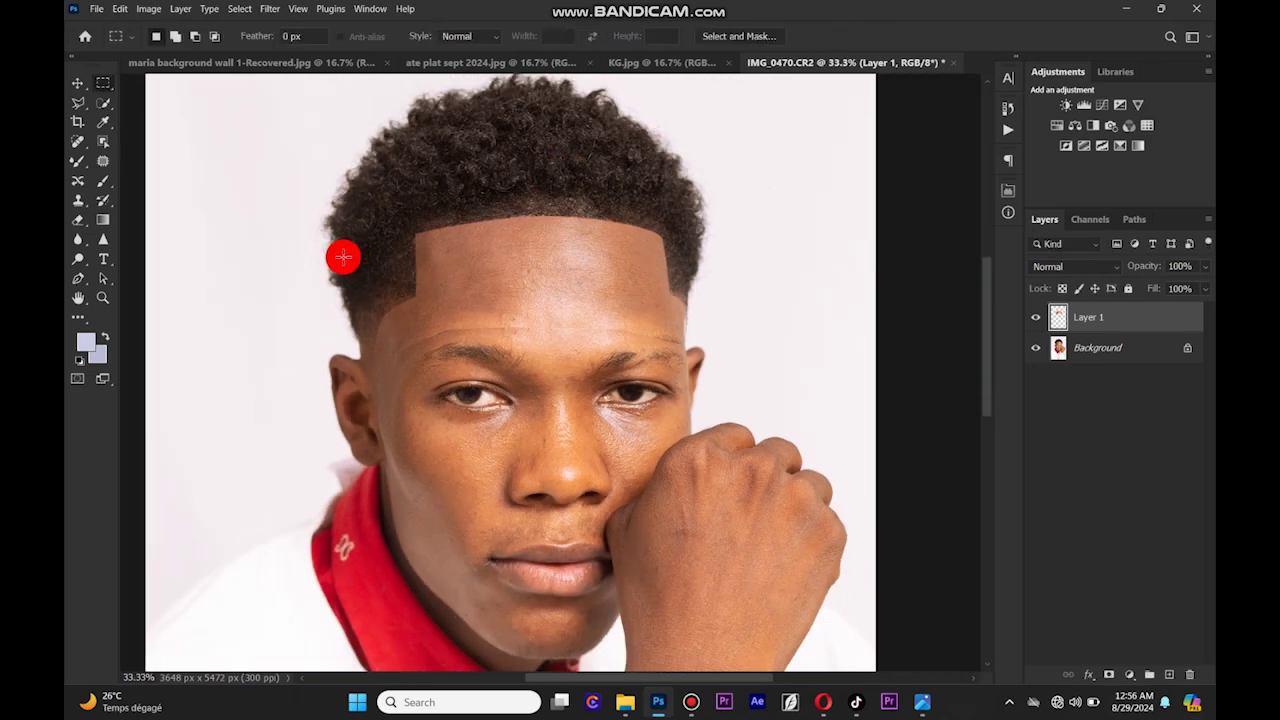
pyautogui.click(92, 210)
# Set the soft eraser brush size to 367 px.
pyautogui.rightClick(563, 354)
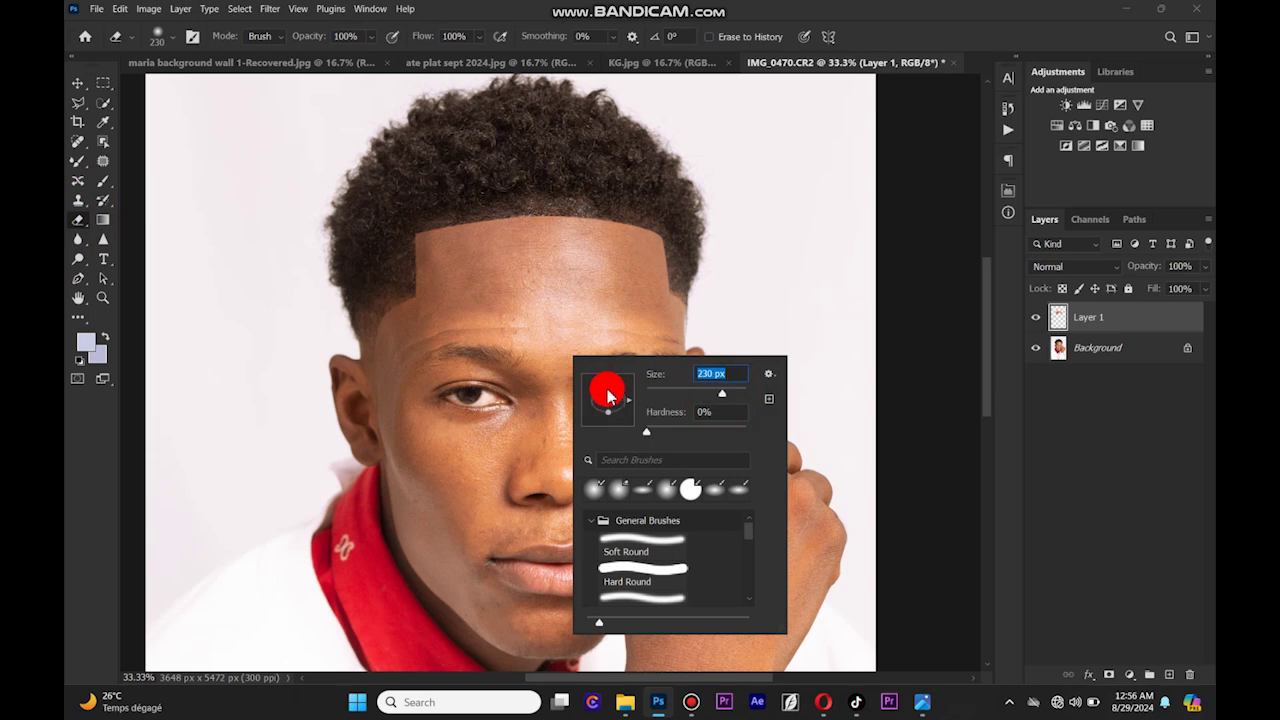
pyautogui.write('367')
pyautogui.press('Return')
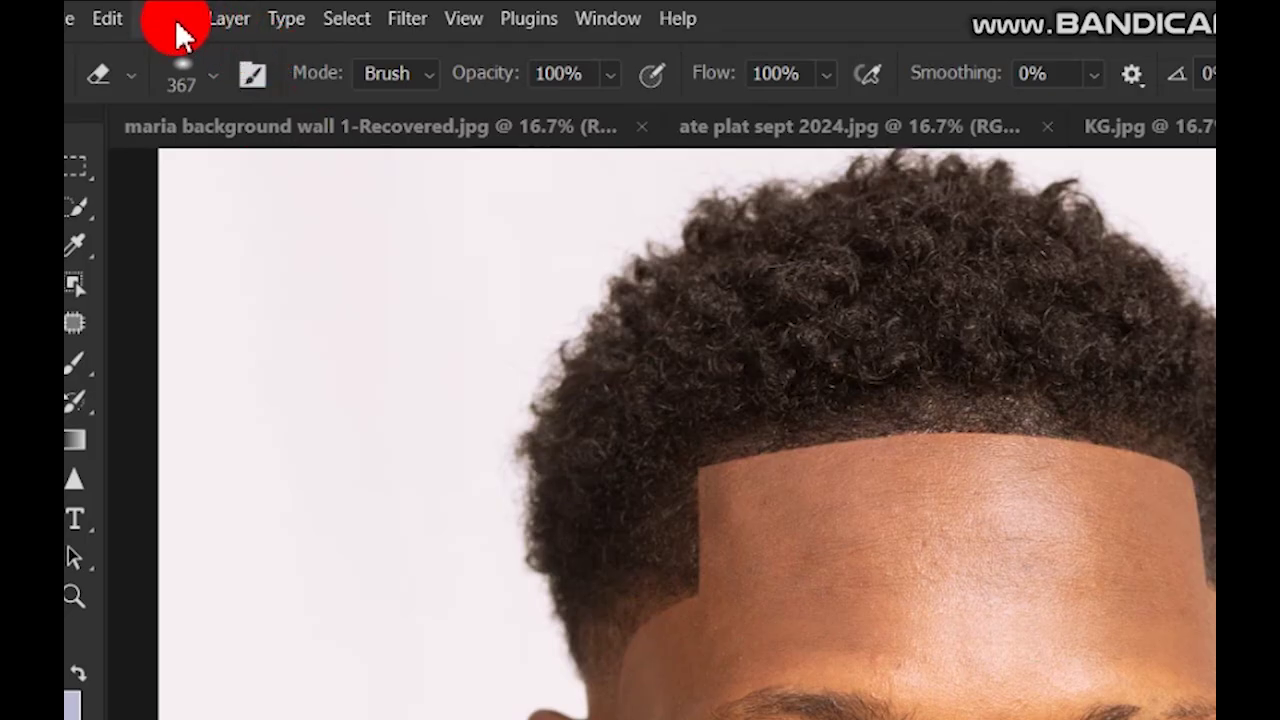
pyautogui.click(150, 9)
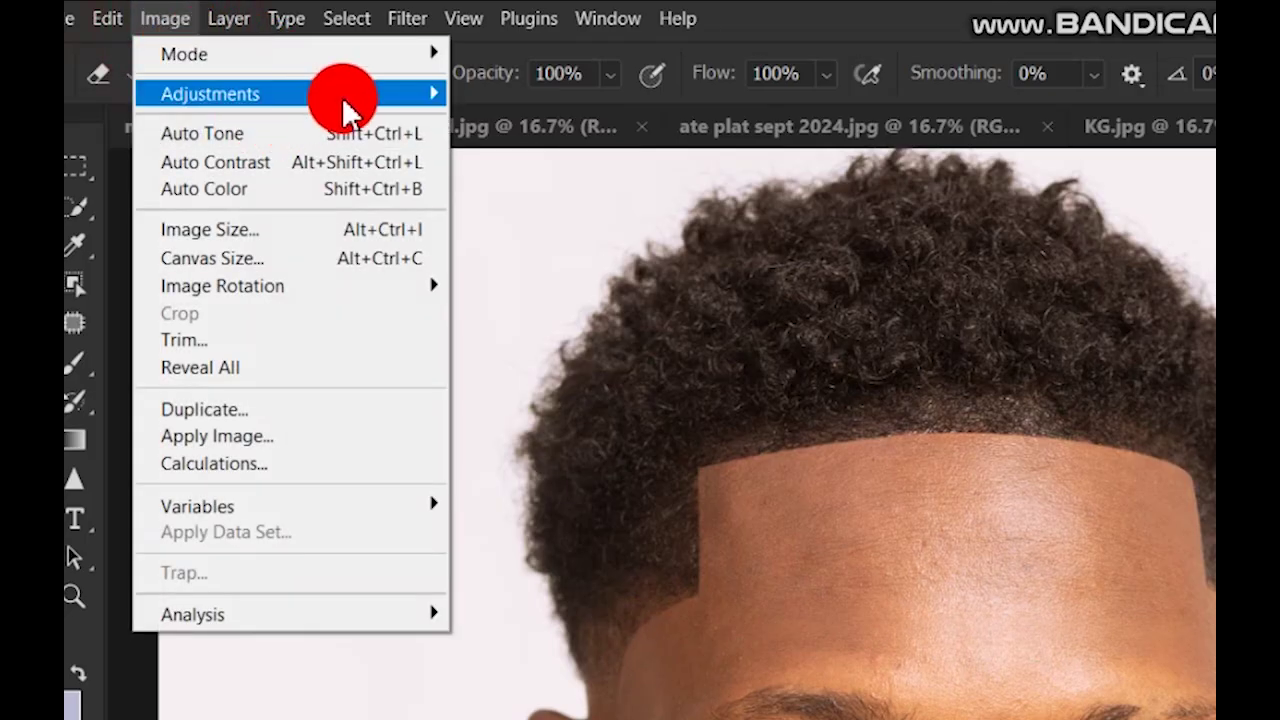
pyautogui.moveTo(210, 93)
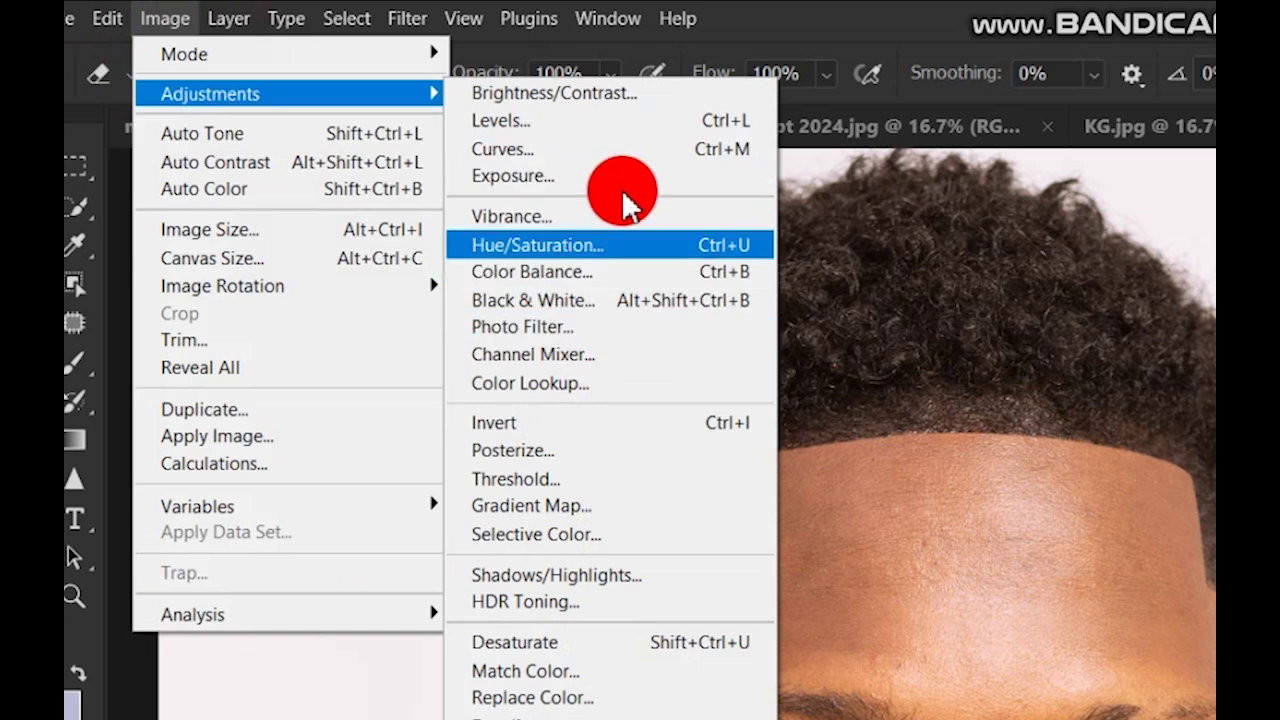
# Brighten the forehead patch with a gentle Curves midtone lift.
pyautogui.click(540, 152)
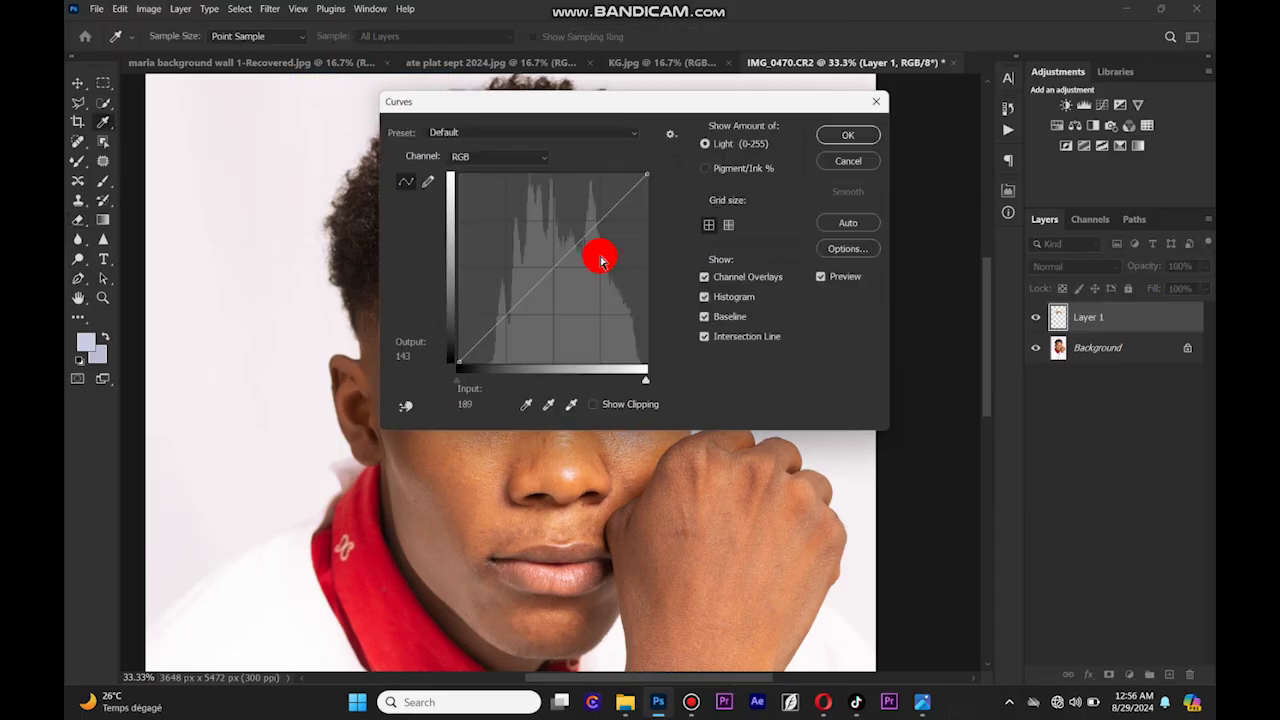
pyautogui.moveTo(614, 102); pyautogui.dragTo(935, 327)
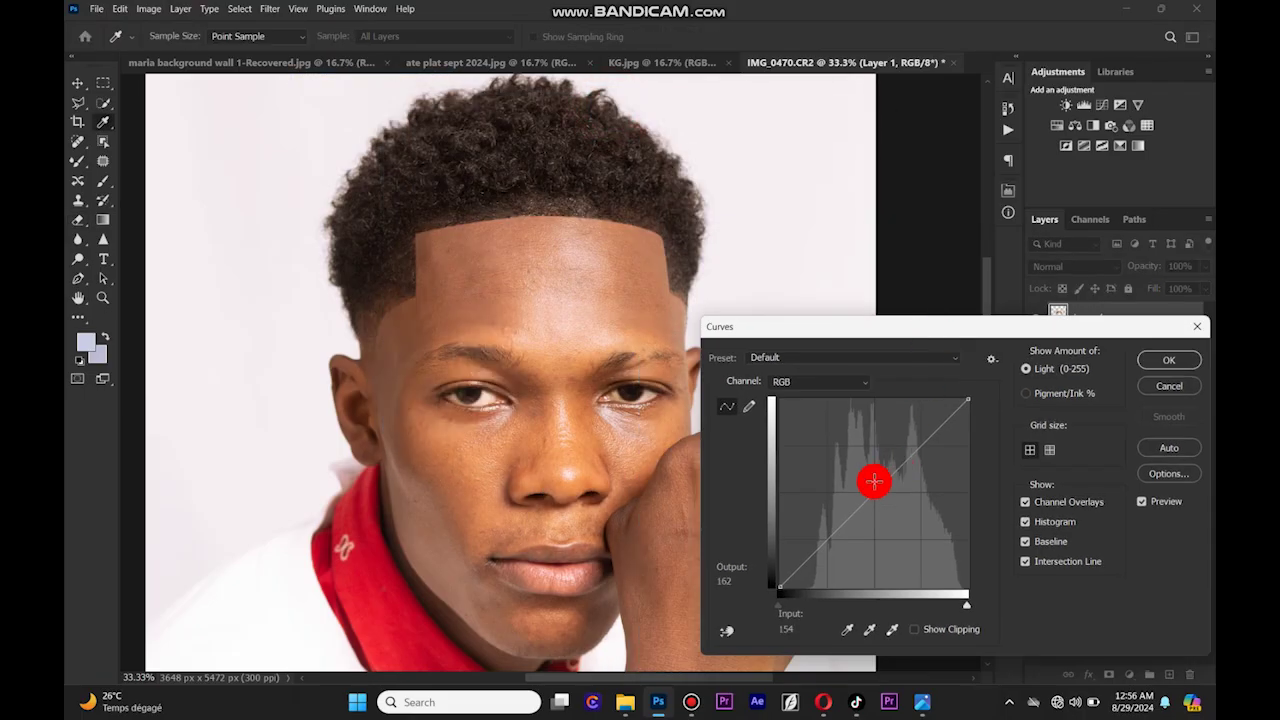
pyautogui.moveTo(868, 497); pyautogui.dragTo(861, 488)
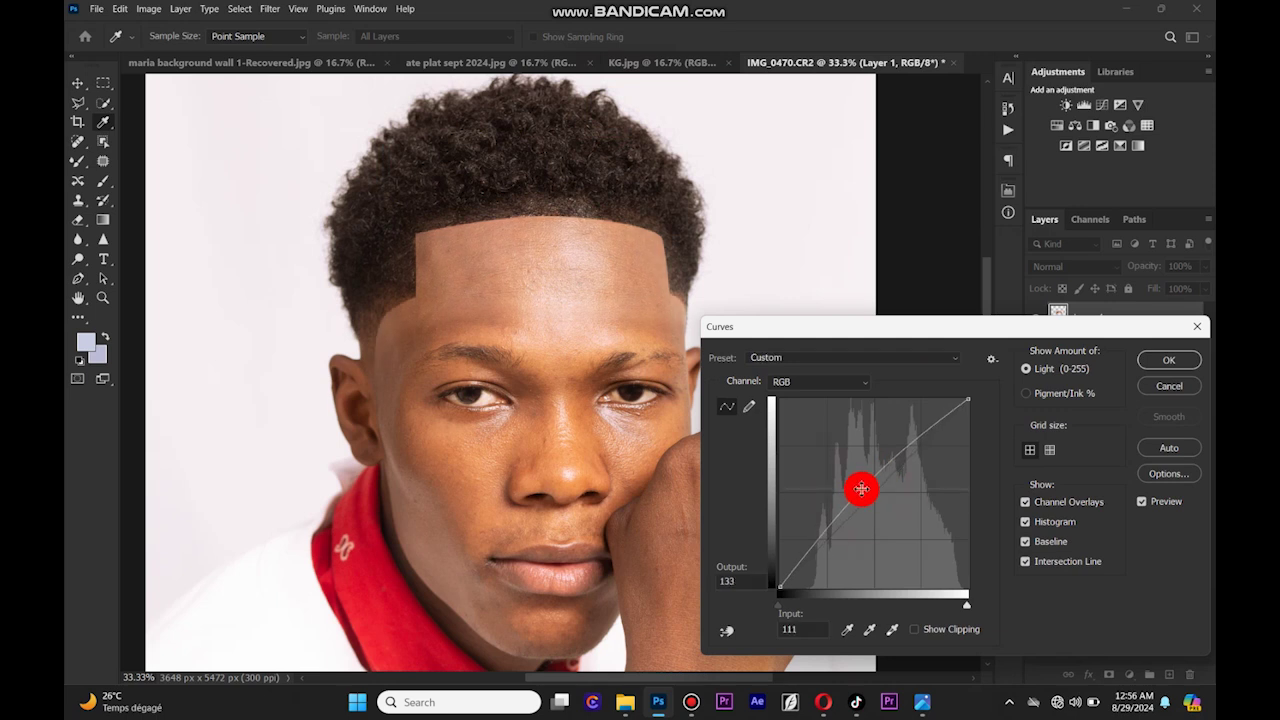
pyautogui.click(1170, 362)
pyautogui.press('e')
pyautogui.hotkey('ctrl', '+')
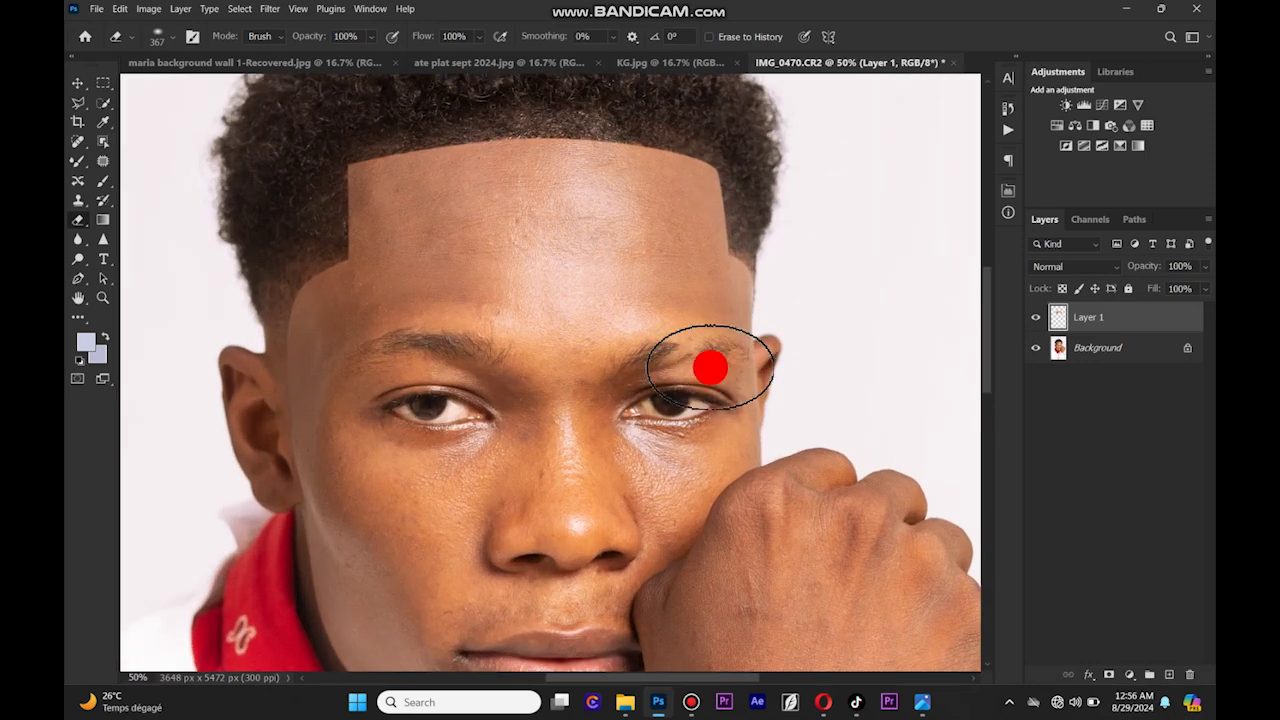
# Erase the patch's lower edge toward the right eyebrow with a 458 px eraser.
pyautogui.rightClick(710, 368)
pyautogui.click(741, 449)
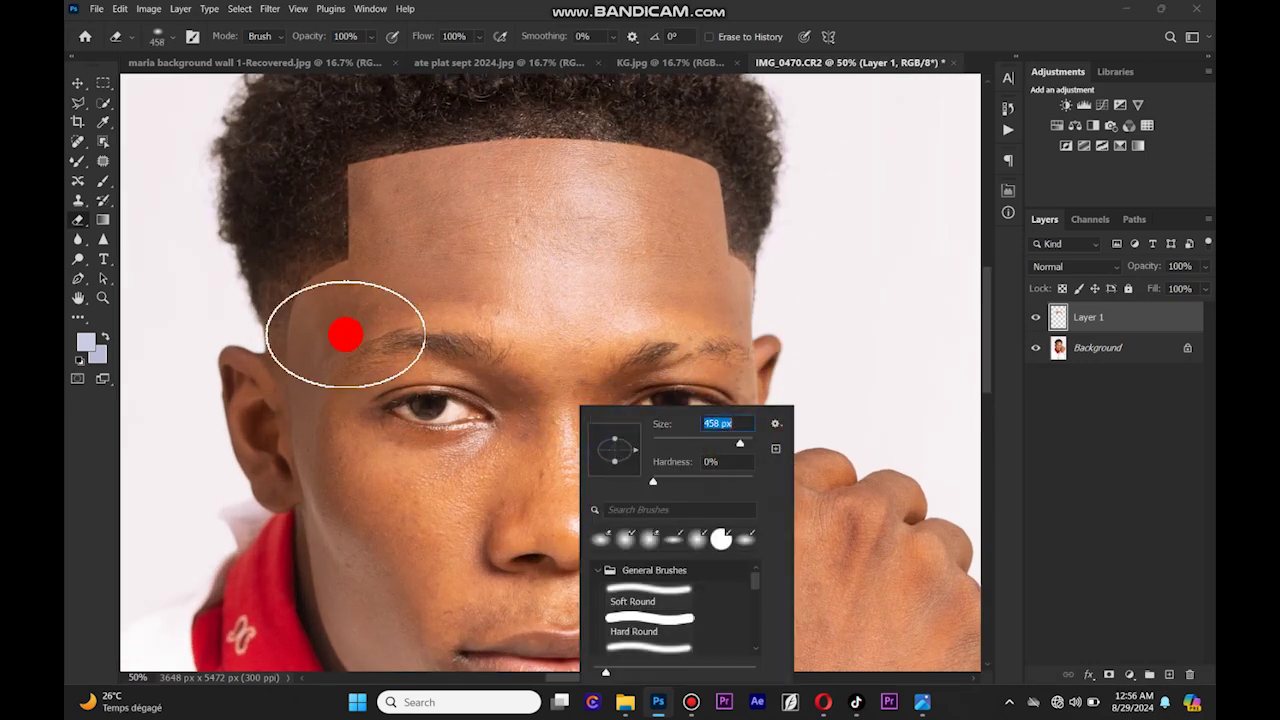
pyautogui.click(380, 330)
pyautogui.moveTo(535, 307)
pyautogui.mouseDown()
pyautogui.moveTo(617, 314)
pyautogui.moveTo(614, 346)
pyautogui.mouseUp()
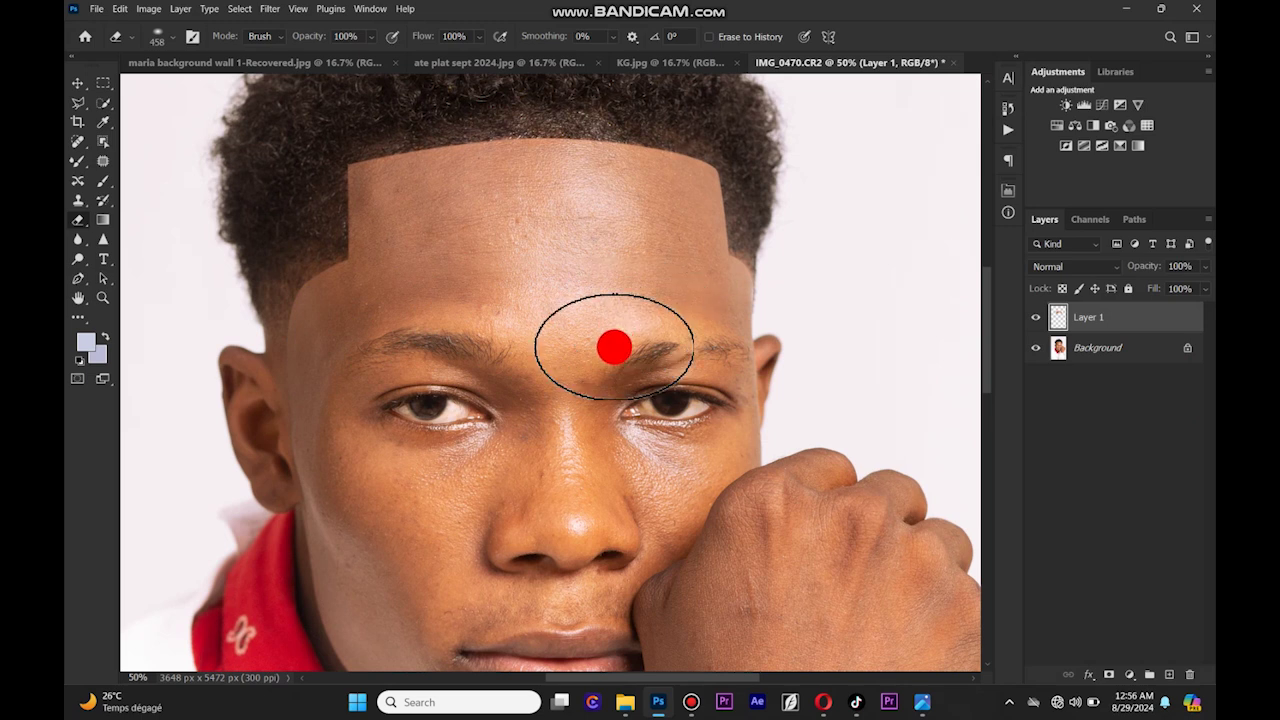
pyautogui.scroll(-2, 614, 346)
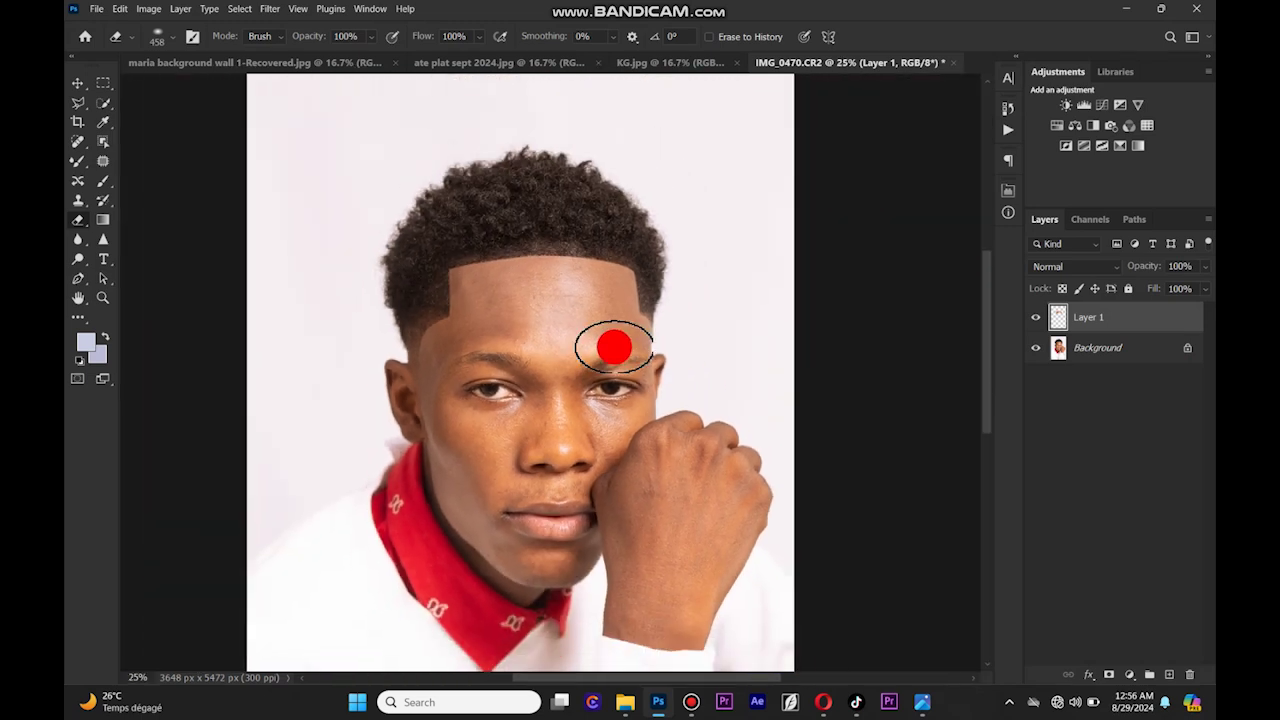
# Flatten all layers into a single Background layer.
pyautogui.click(1100, 355)
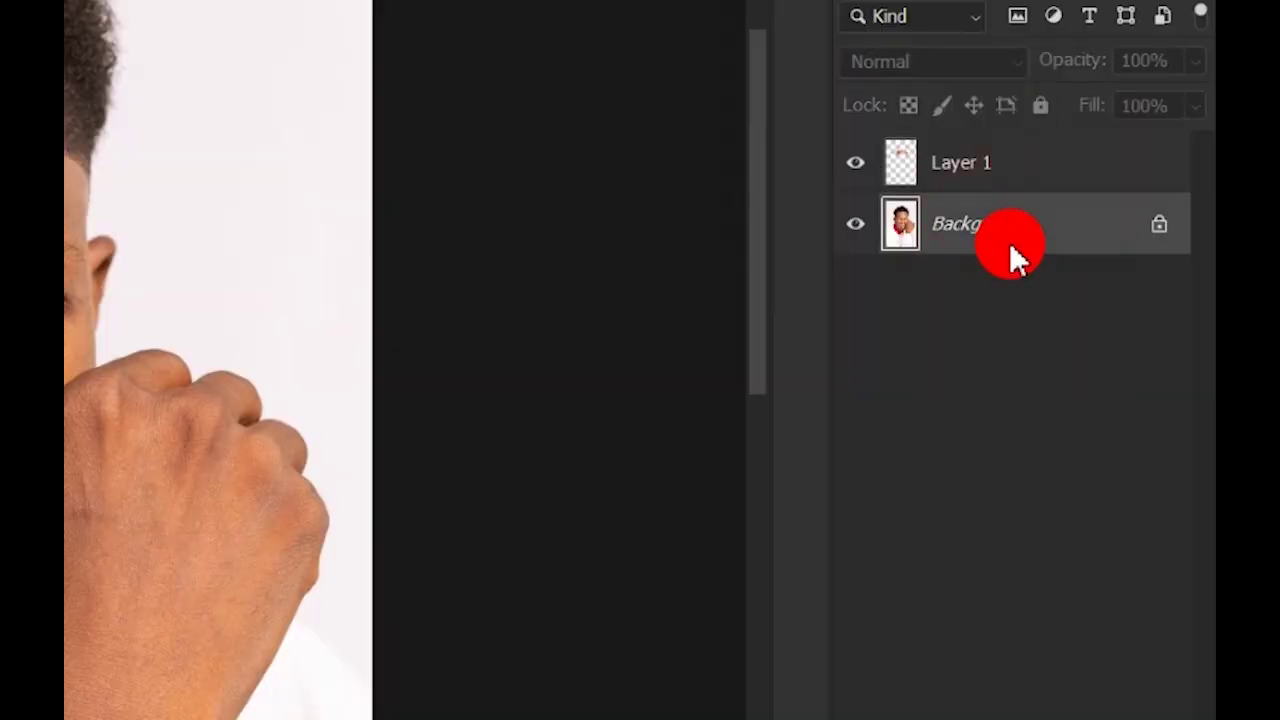
pyautogui.rightClick(1009, 242)
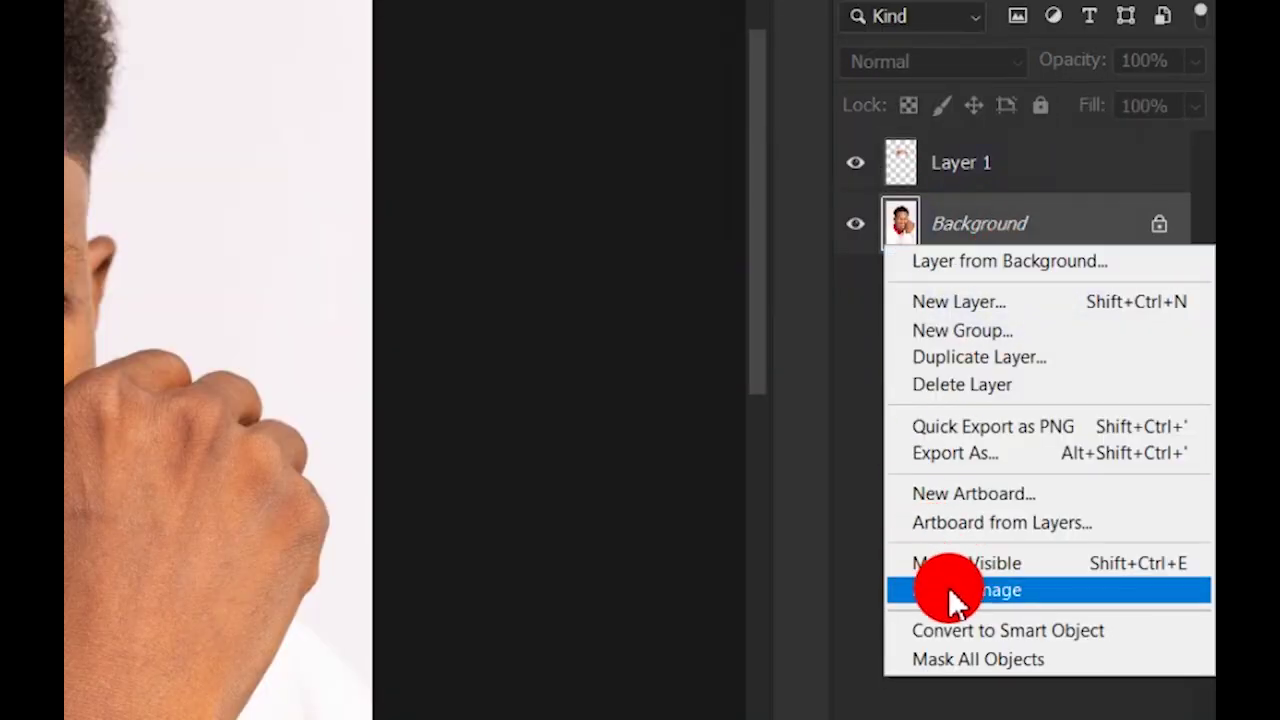
pyautogui.click(948, 586)
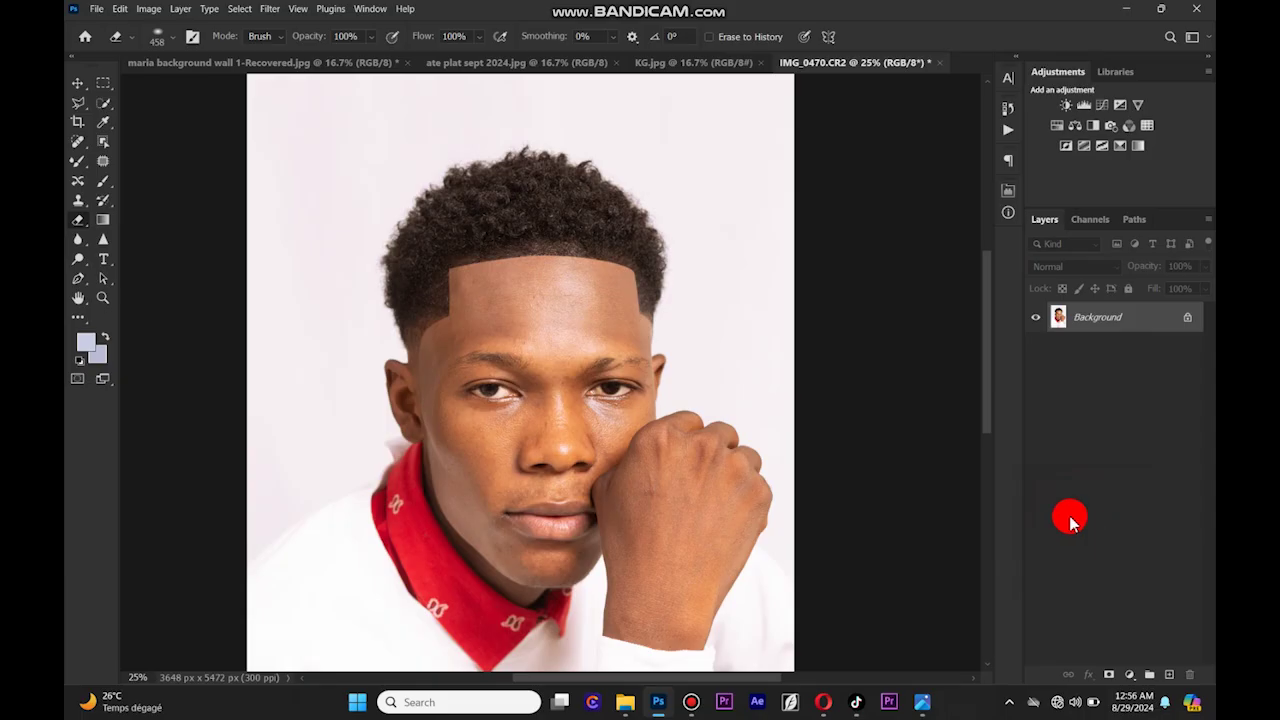
pyautogui.moveTo(800, 134); pyautogui.dragTo(812, 186)
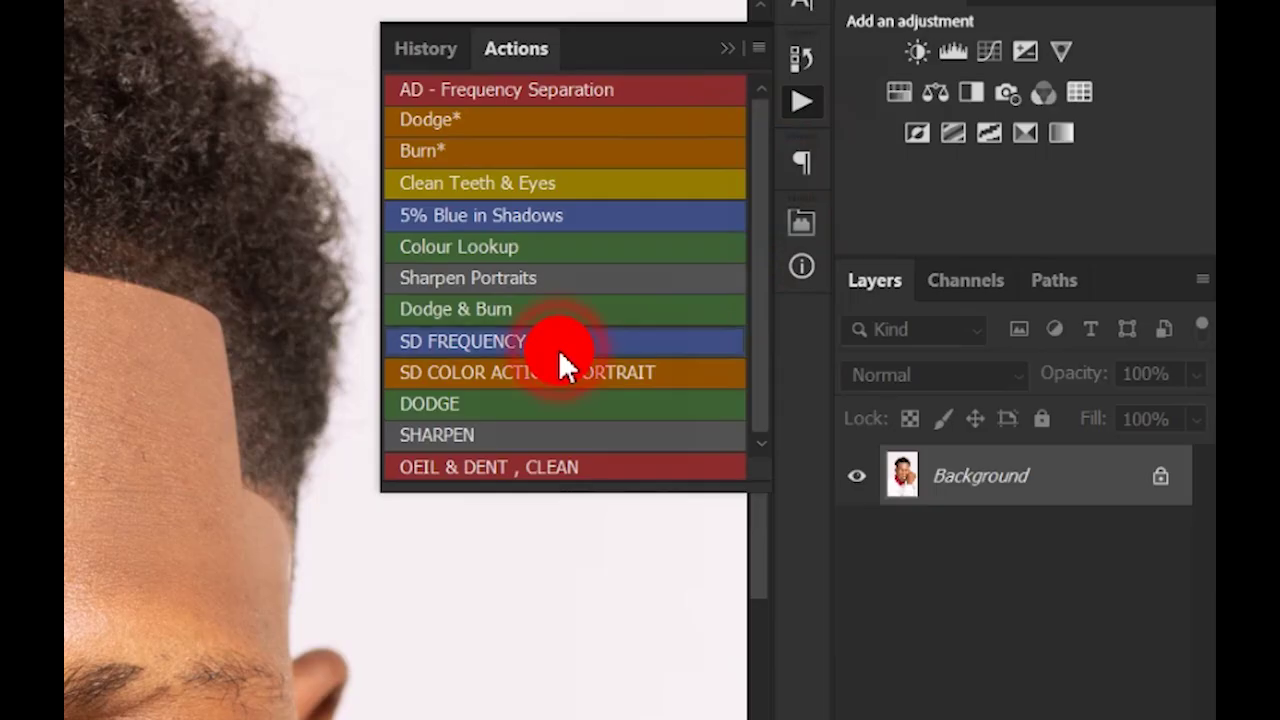
# Run the SD FREQUENCY SEP. action with a 4.8 px Gaussian Blur and close the actions list.
pyautogui.click(560, 350)
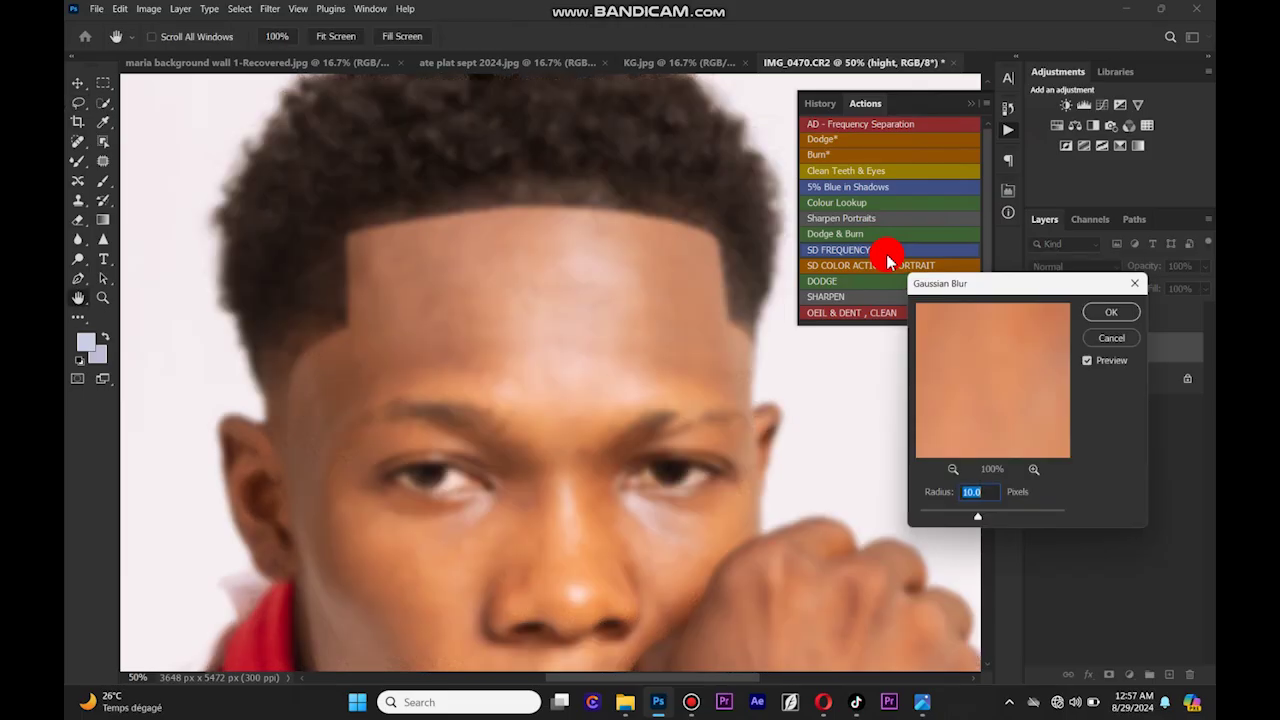
pyautogui.write('4.5')
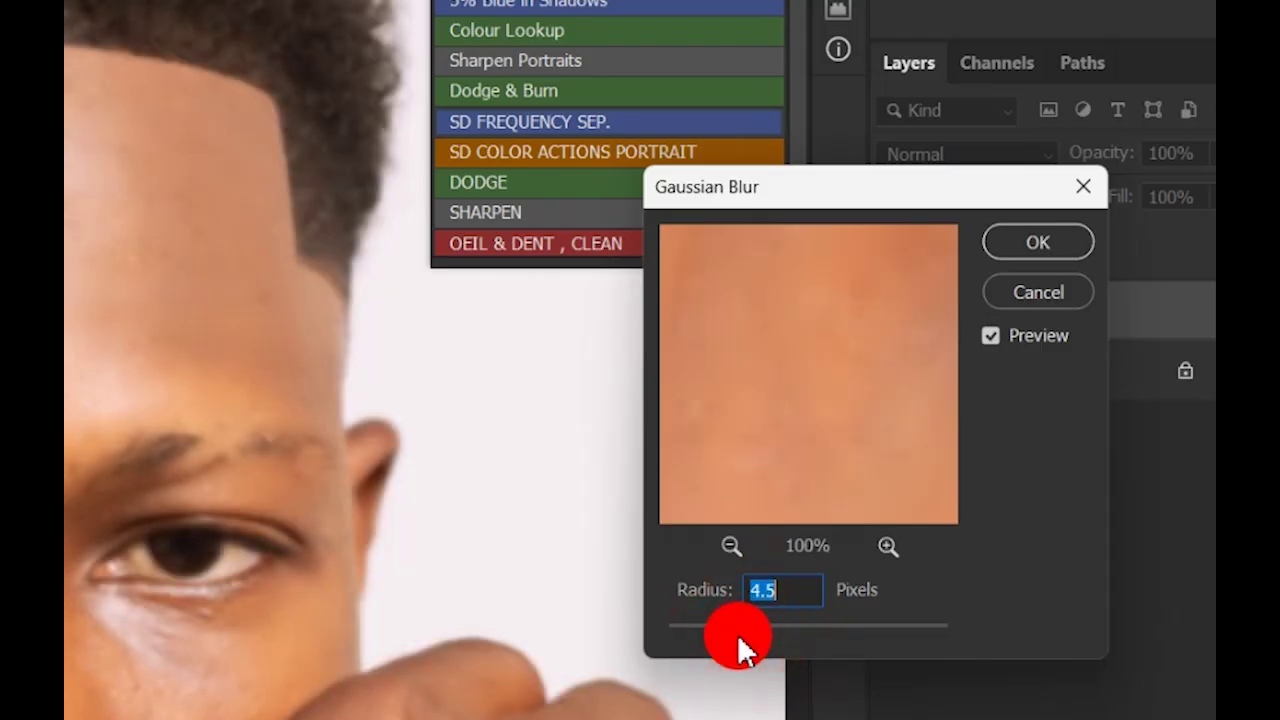
pyautogui.press('Up')
pyautogui.press('Up')
pyautogui.press('Up')
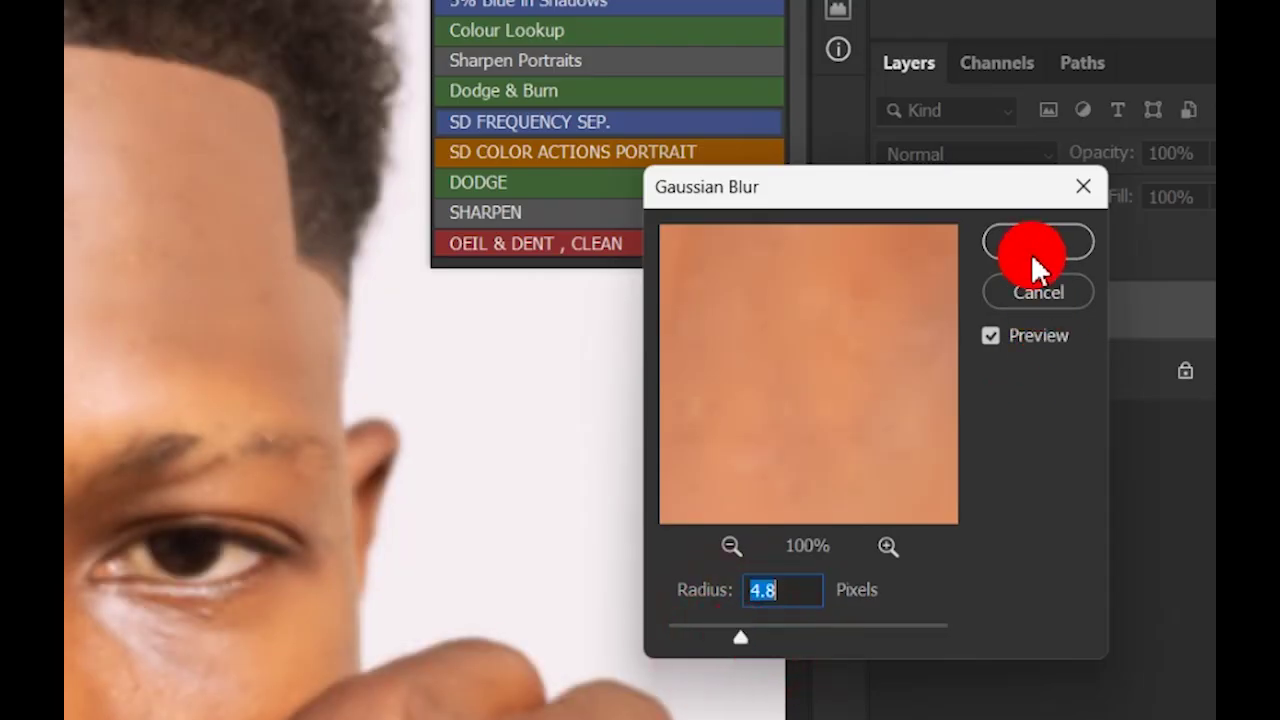
pyautogui.click(1030, 243)
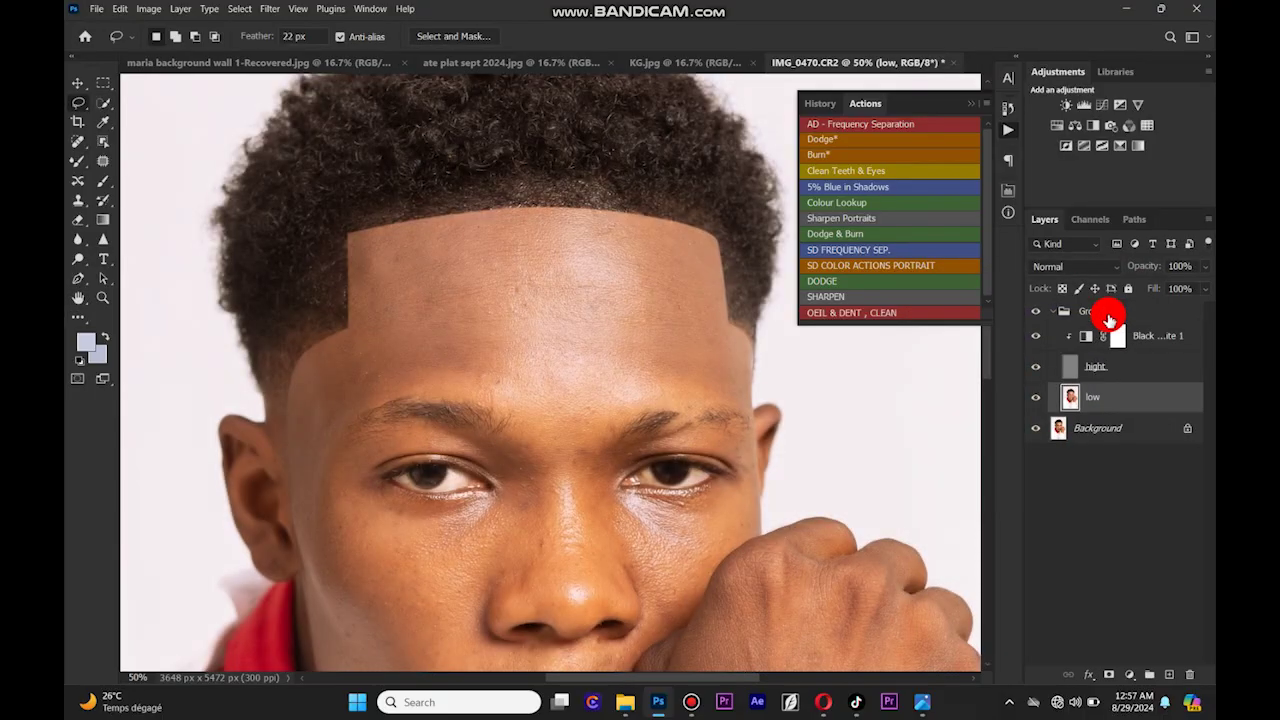
pyautogui.click(971, 106)
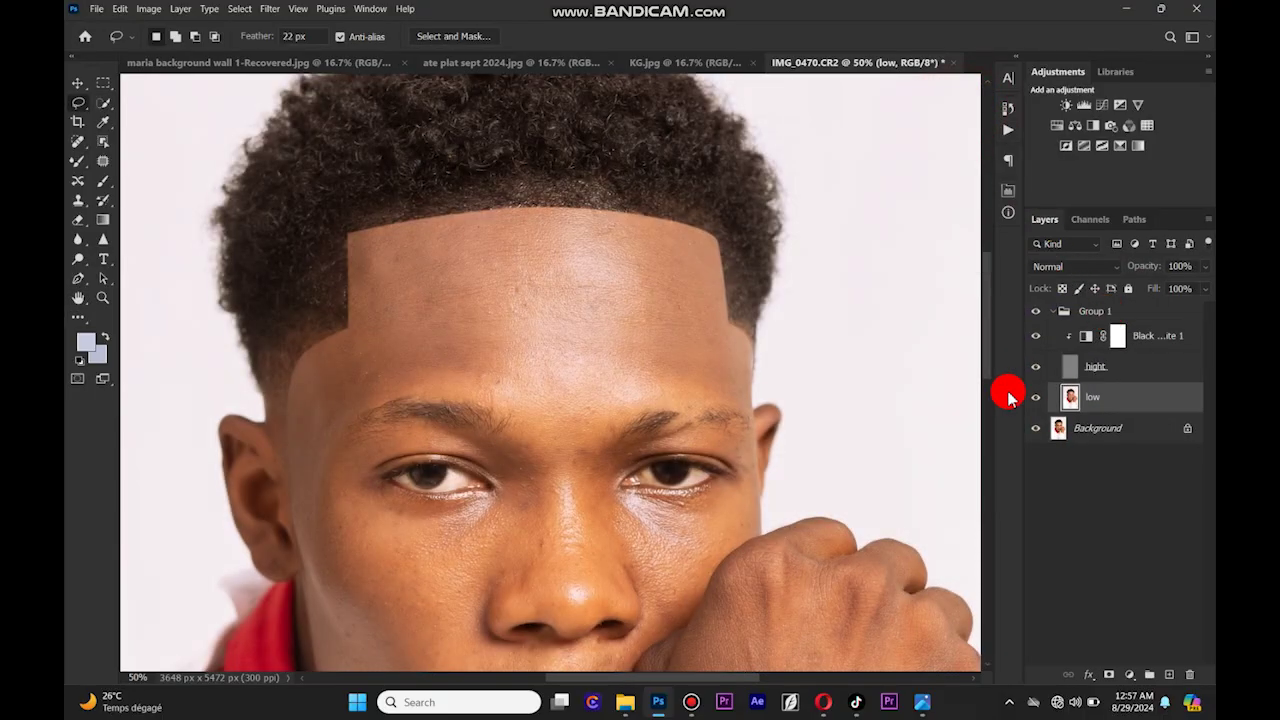
# Lasso the forehead on the low layer, apply a ~44 px Gaussian Blur, and deselect.
pyautogui.moveTo(697, 252); pyautogui.dragTo(366, 330)
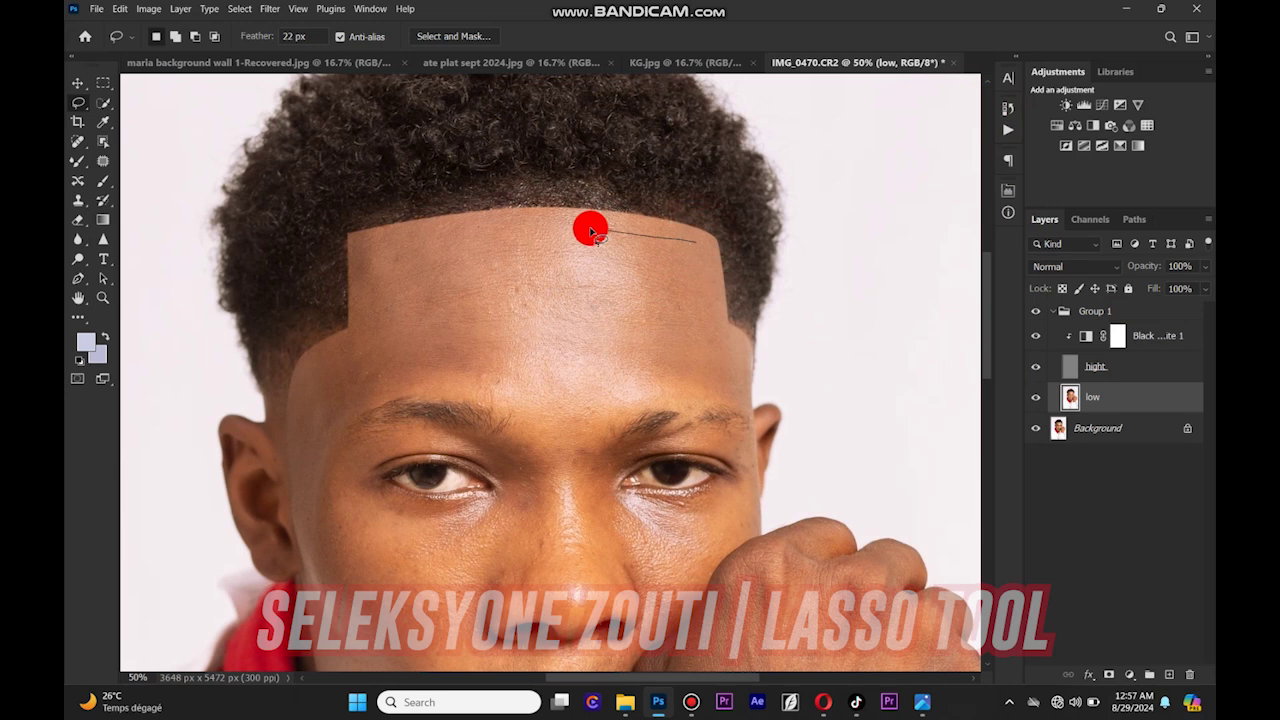
pyautogui.moveTo(349, 405)
pyautogui.mouseDown()
pyautogui.moveTo(500, 380)
pyautogui.moveTo(554, 417)
pyautogui.moveTo(649, 405)
pyautogui.mouseUp()
pyautogui.moveTo(719, 343); pyautogui.dragTo(697, 245)
pyautogui.click(437, 15)
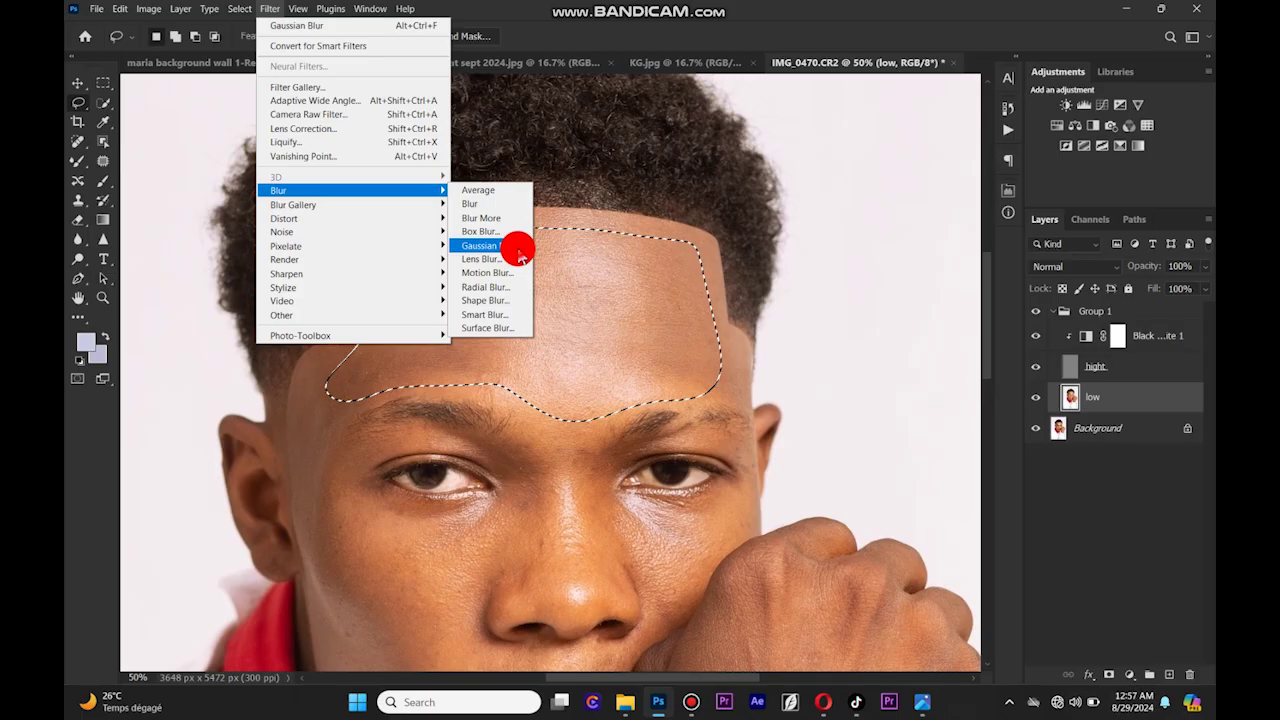
pyautogui.moveTo(452, 339)
pyautogui.click(600, 246)
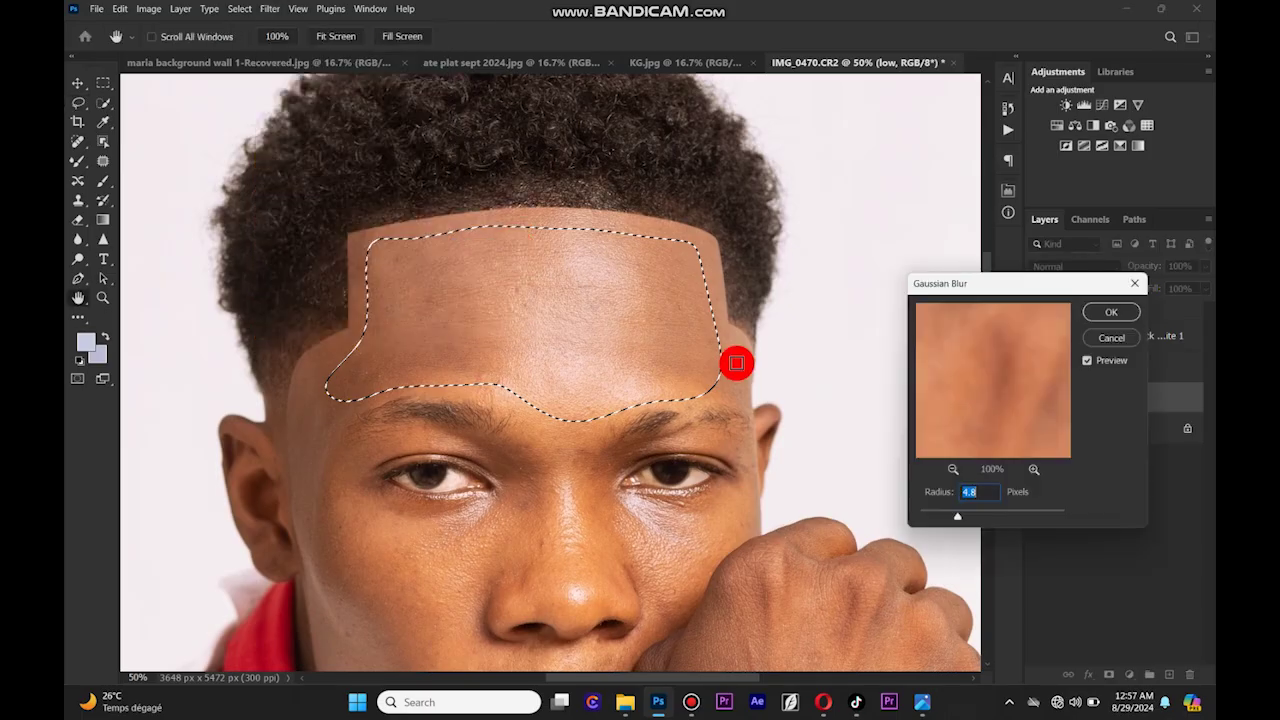
pyautogui.moveTo(957, 516); pyautogui.dragTo(999, 518)
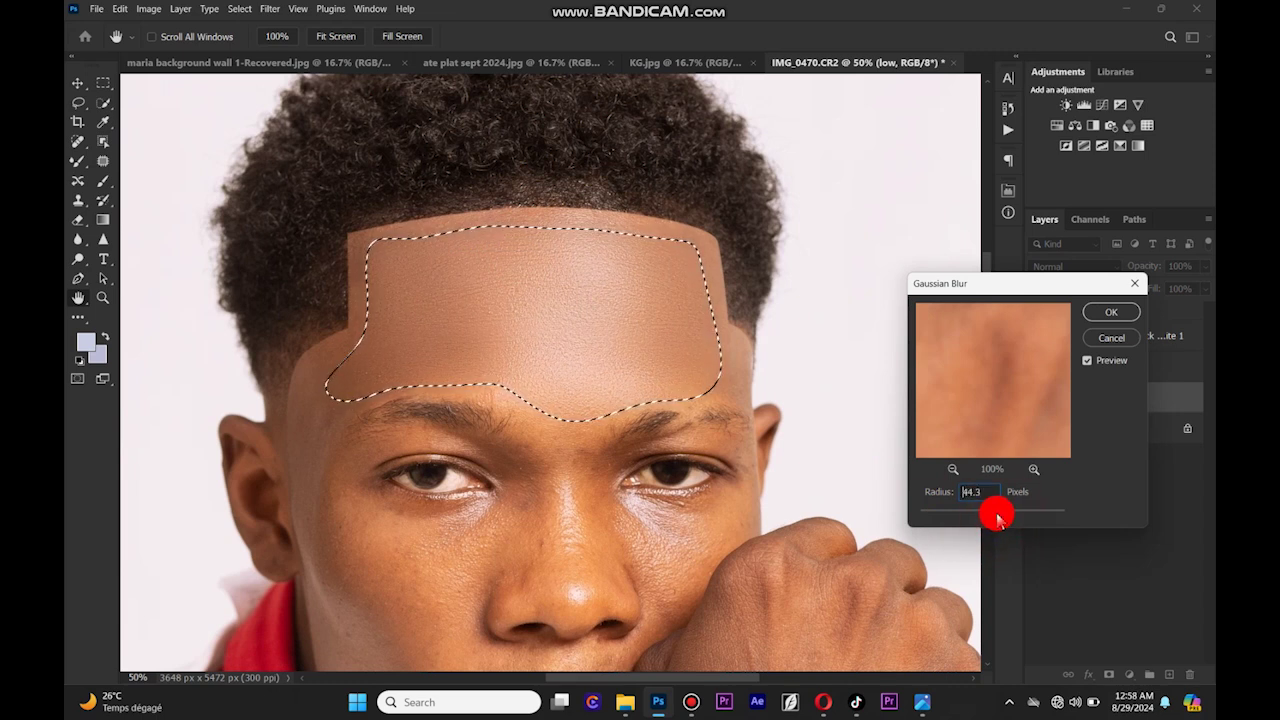
pyautogui.click(1097, 312)
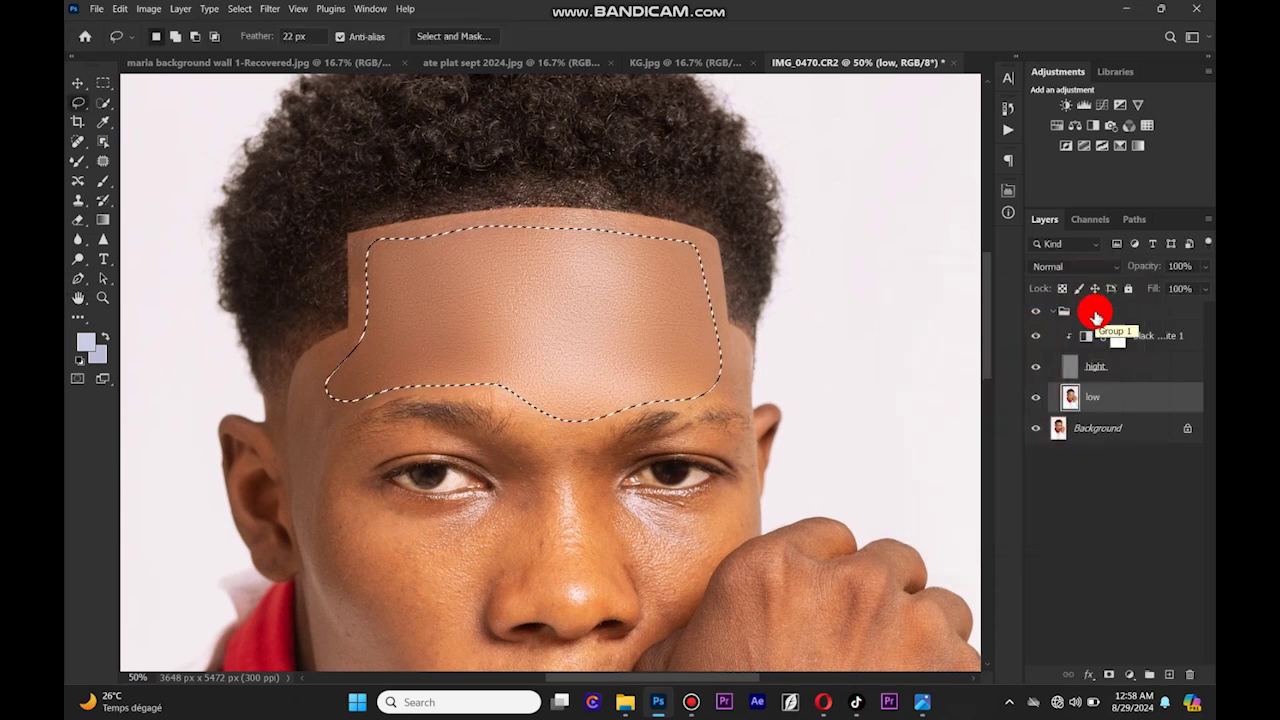
pyautogui.rightClick(890, 228)
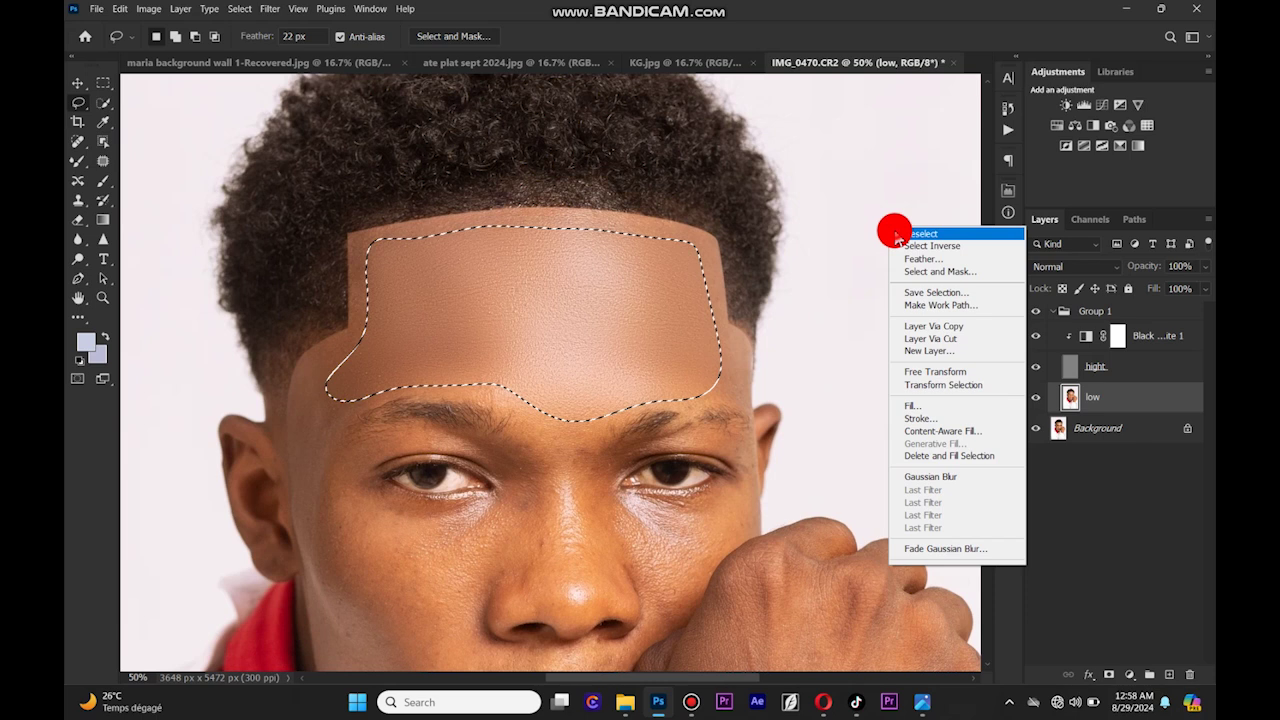
pyautogui.click(896, 236)
pyautogui.hotkey('ctrl', '-')
# Lasso the left and right cheeks and apply the Gaussian Blur to each.
pyautogui.moveTo(977, 277); pyautogui.dragTo(987, 342)
pyautogui.hotkey('ctrl', '+')
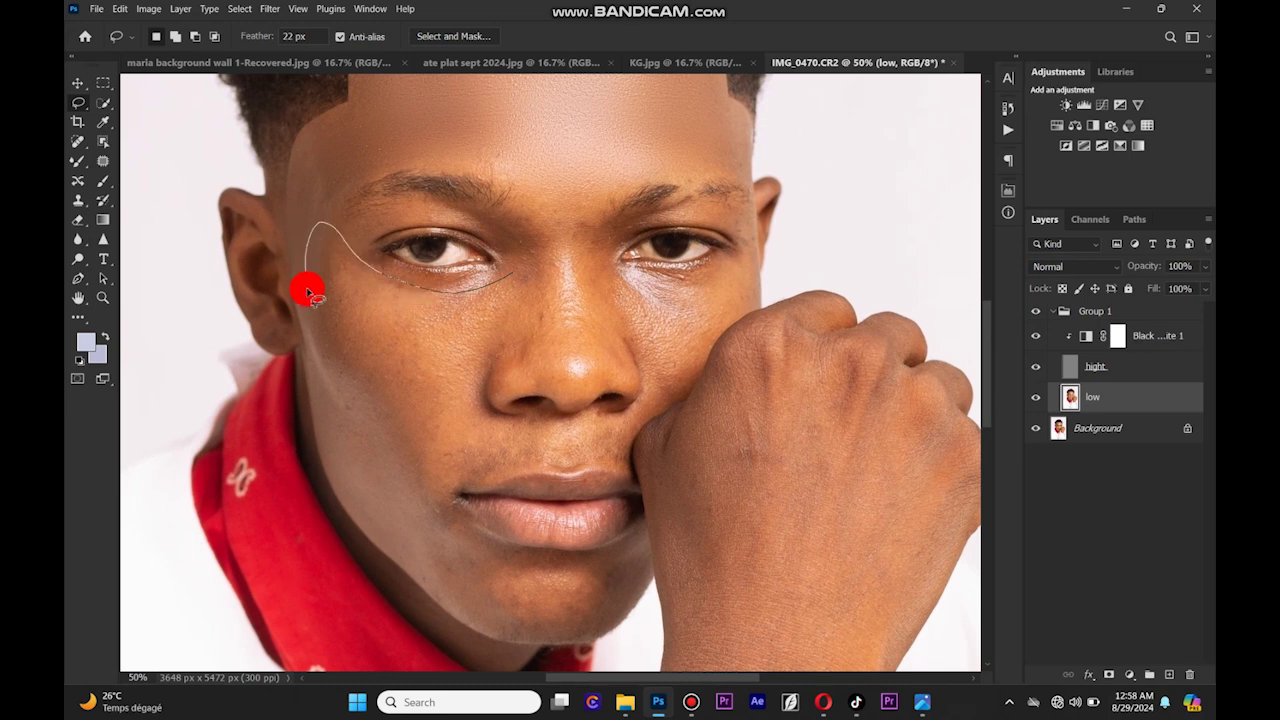
pyautogui.moveTo(472, 378); pyautogui.dragTo(470, 376)
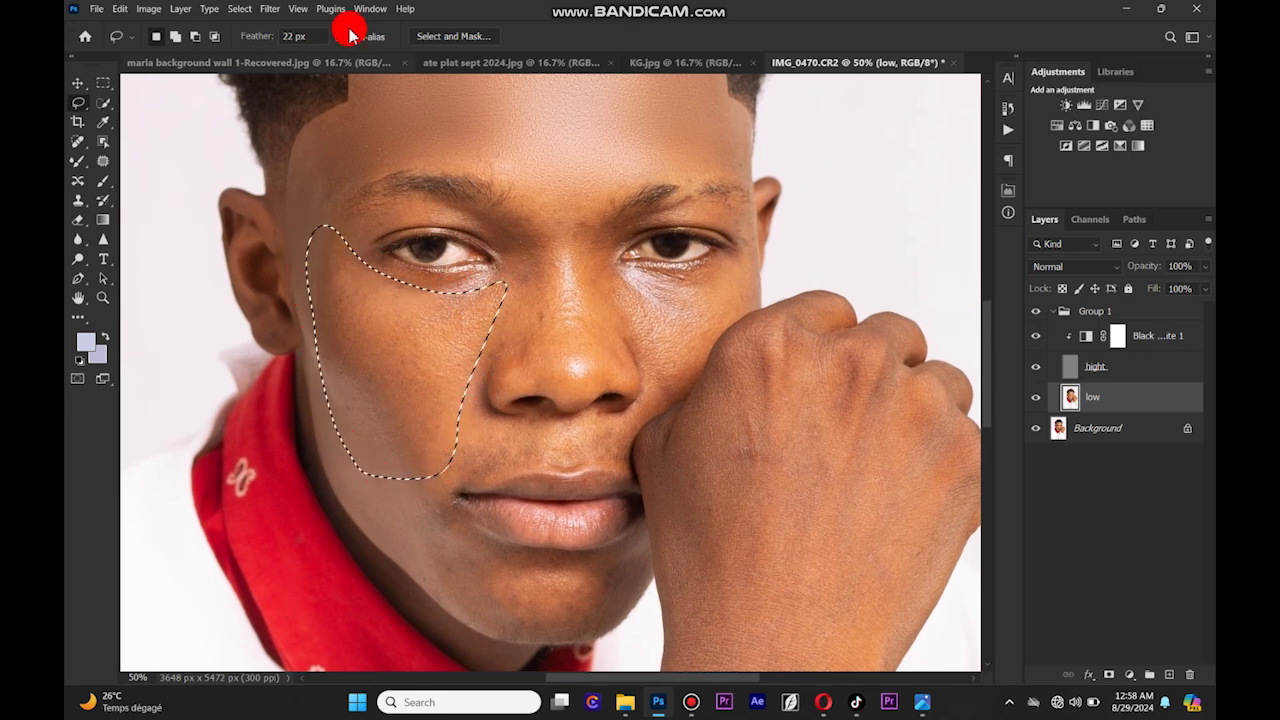
pyautogui.rightClick(478, 165)
pyautogui.click(545, 414)
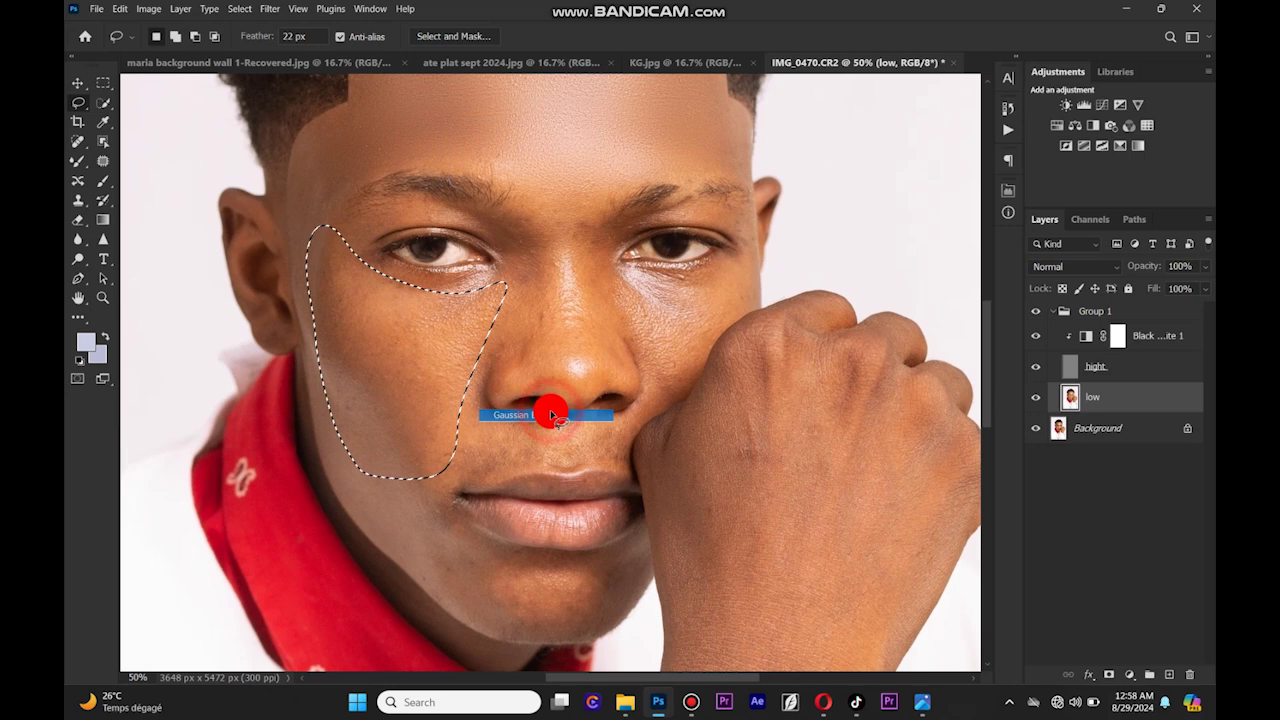
pyautogui.moveTo(725, 275); pyautogui.dragTo(609, 284)
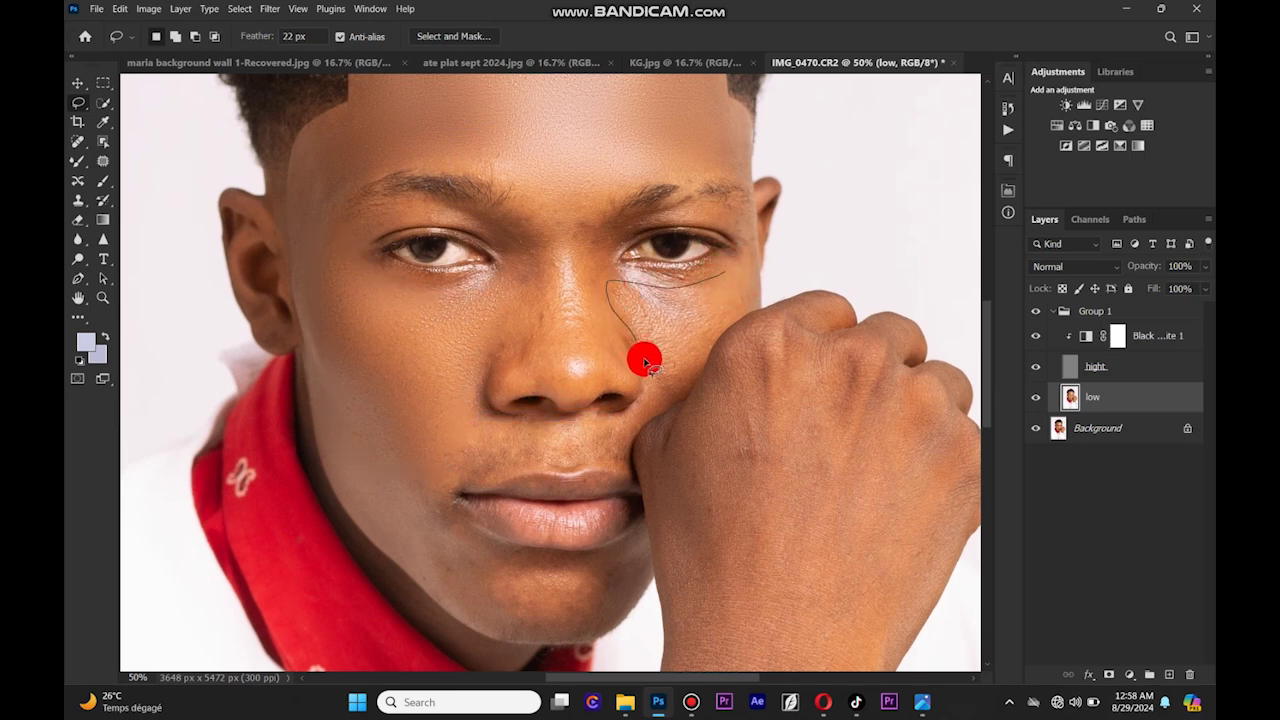
pyautogui.moveTo(706, 338); pyautogui.dragTo(716, 290)
pyautogui.rightClick(766, 206)
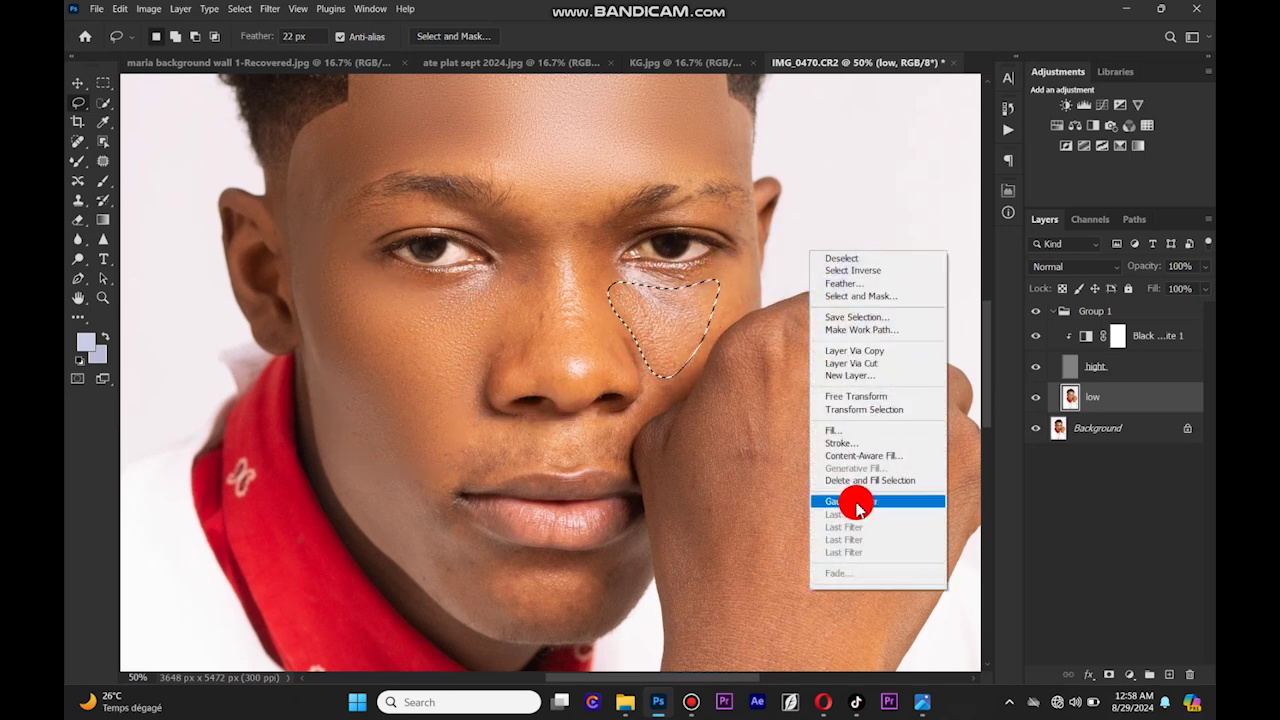
pyautogui.click(866, 501)
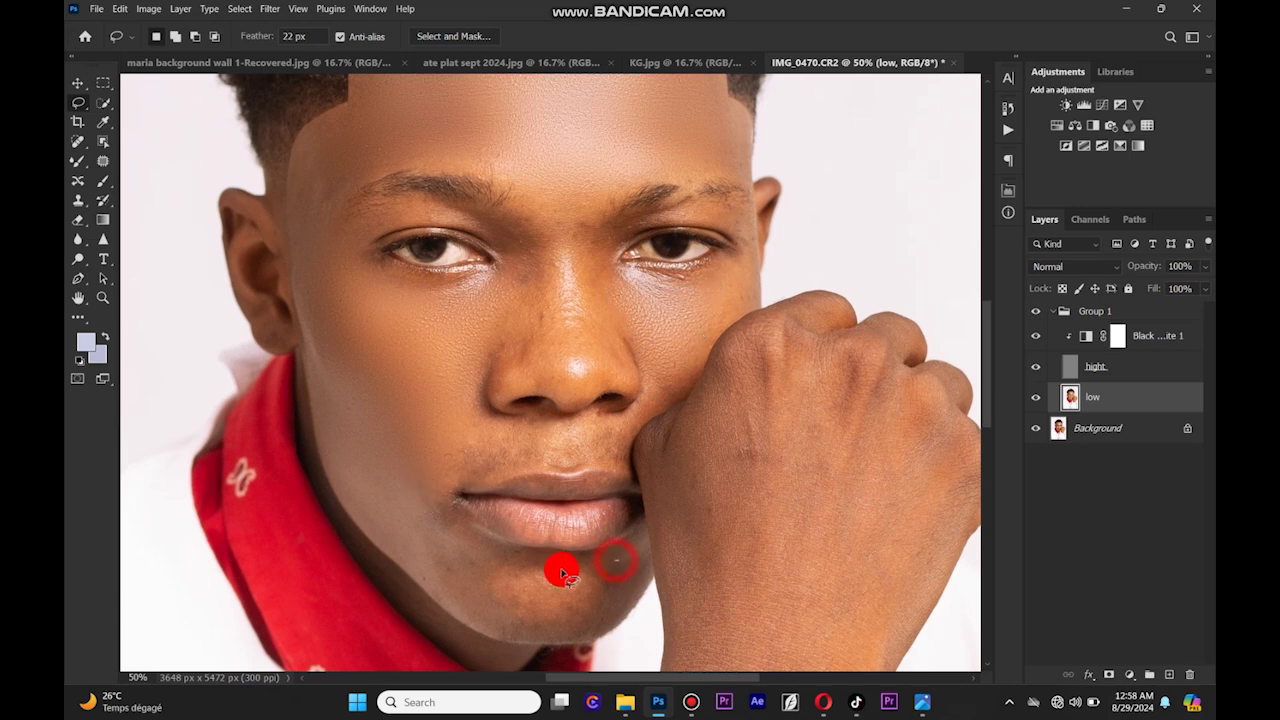
# Lasso the chin below the lower lip, blur it, and deselect.
pyautogui.moveTo(560, 630); pyautogui.dragTo(606, 605)
pyautogui.rightClick(823, 520)
pyautogui.click(876, 436)
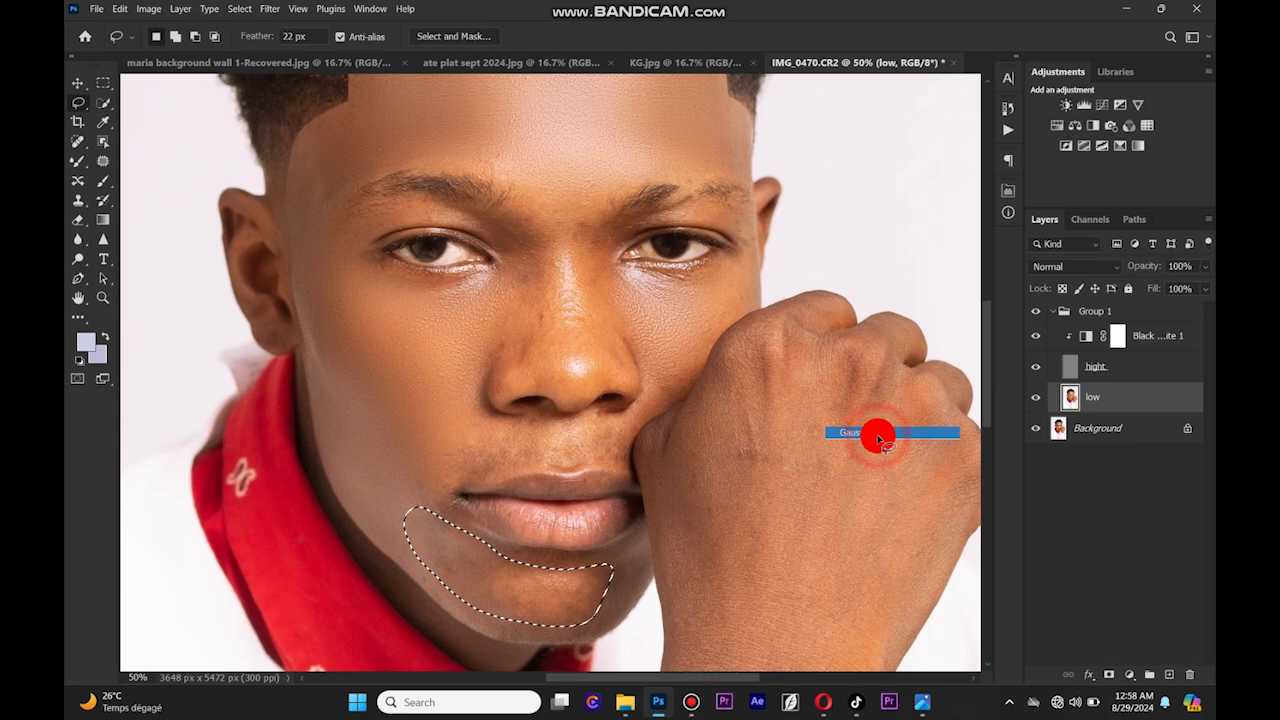
pyautogui.rightClick(730, 245)
pyautogui.click(760, 265)
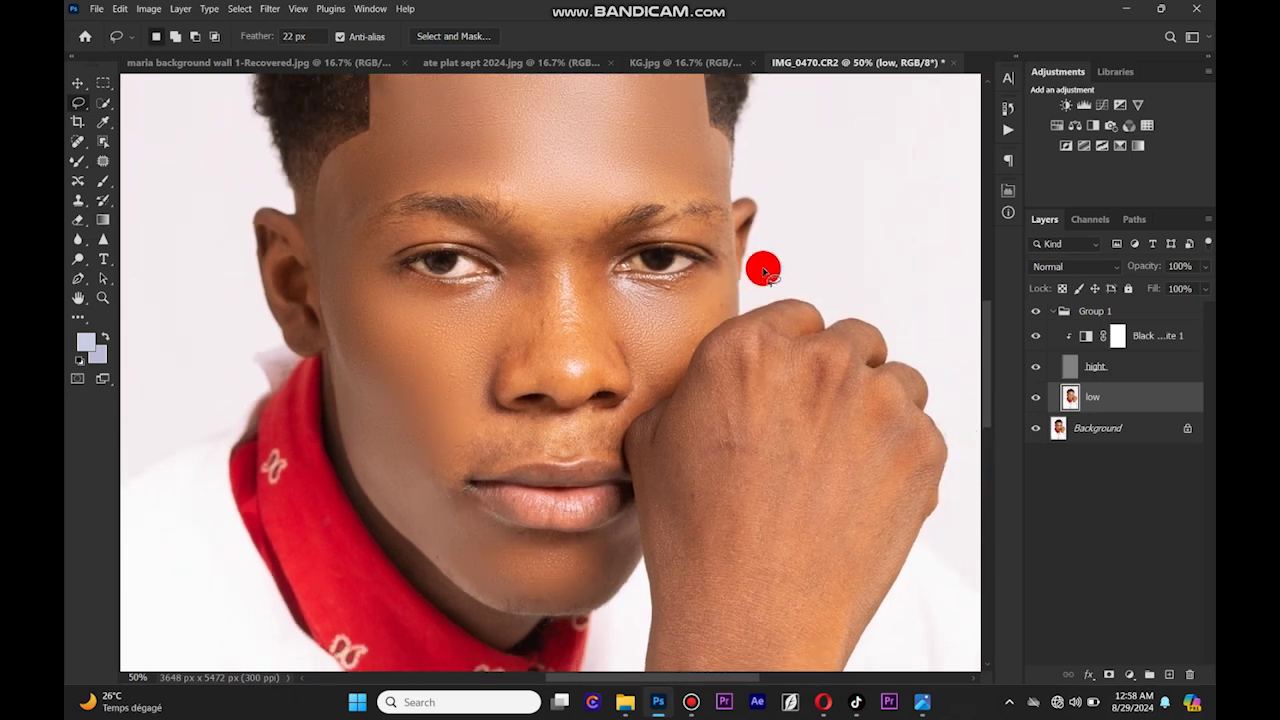
pyautogui.scroll(-2, 763, 270)
pyautogui.scroll(1, 763, 270)
pyautogui.scroll(2, 763, 270)
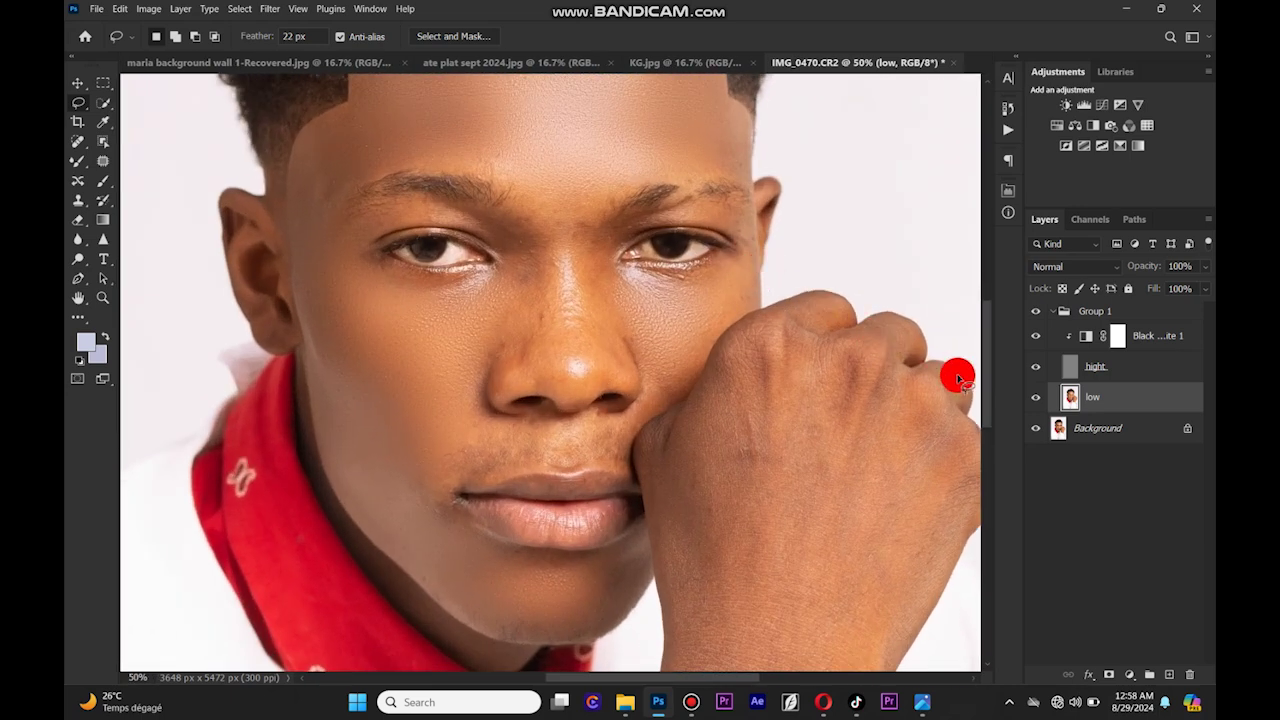
pyautogui.scroll(1, 958, 378)
pyautogui.scroll(3, 990, 358)
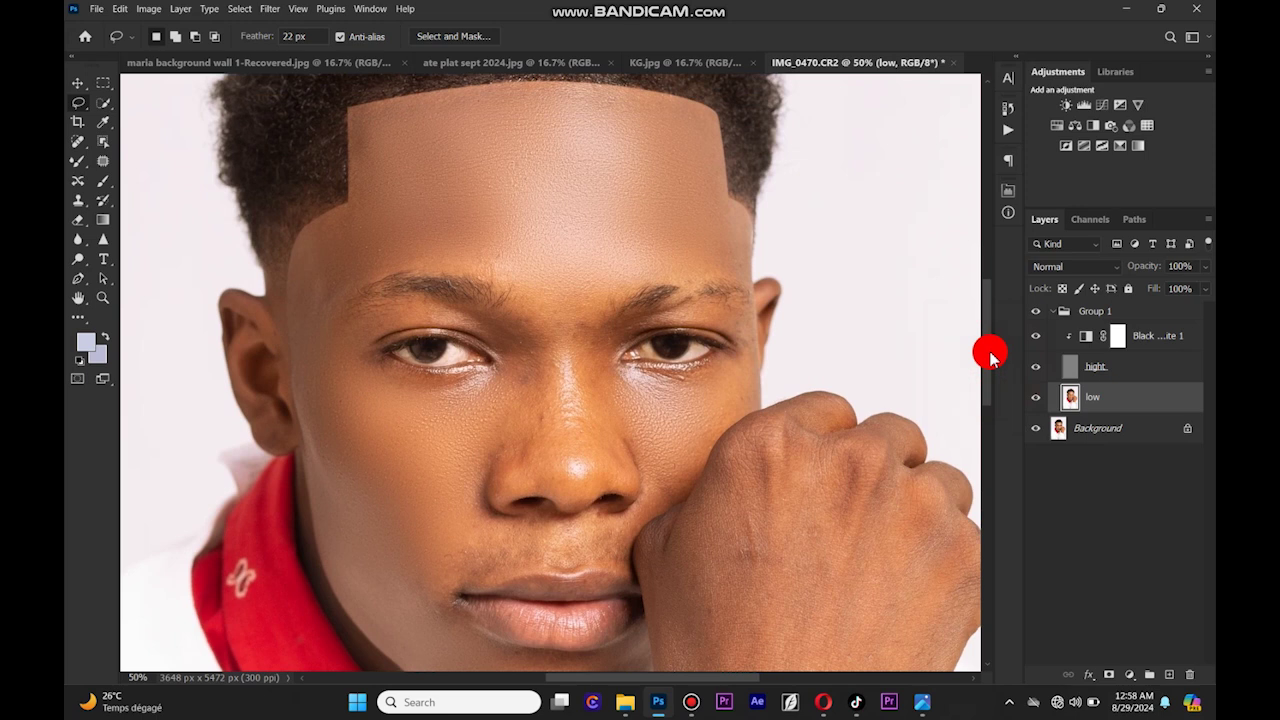
# Switch to a soft 0% hardness Mixer Brush at 25% wet, 80% load.
pyautogui.click(75, 161)
pyautogui.rightClick(614, 366)
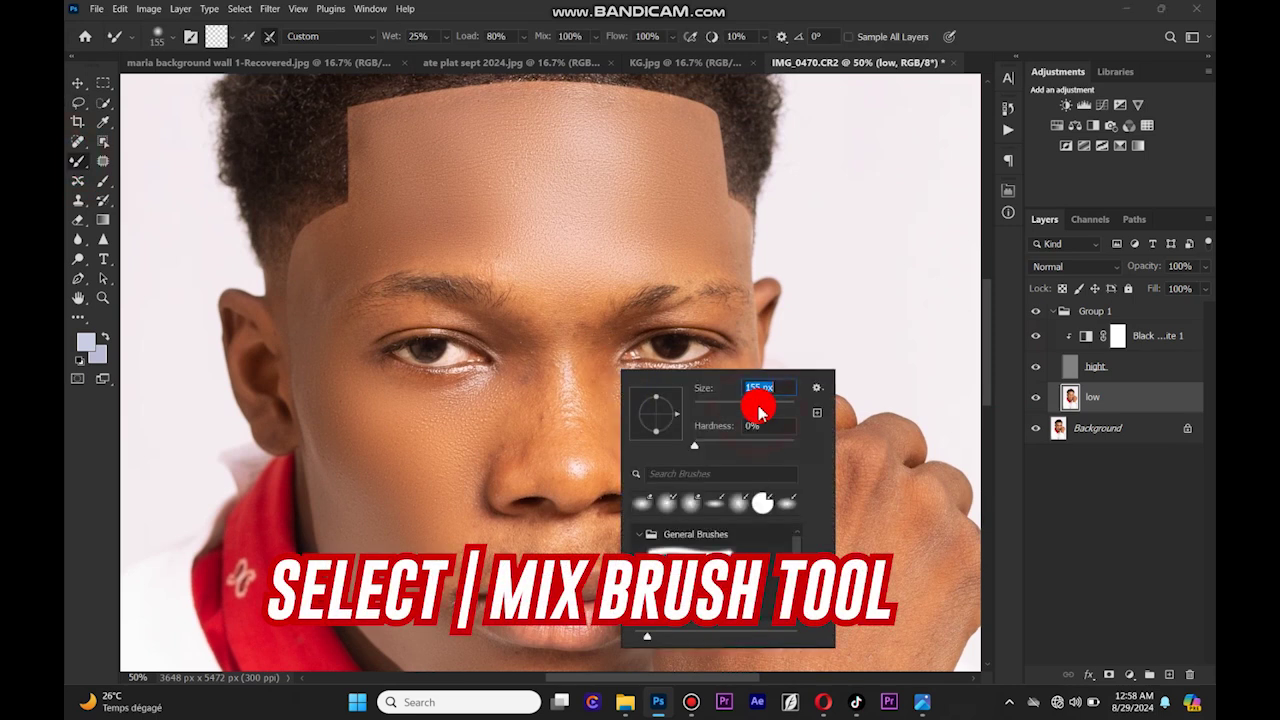
pyautogui.click(457, 316)
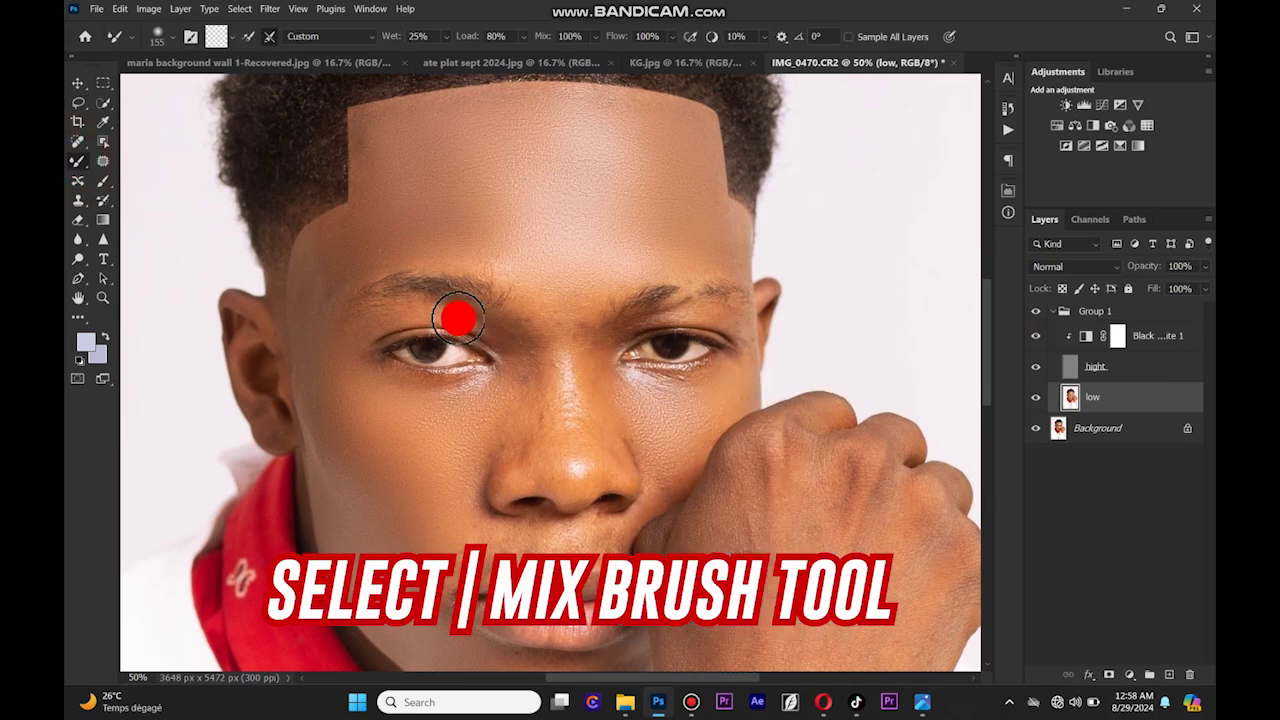
pyautogui.scroll(1, 457, 316)
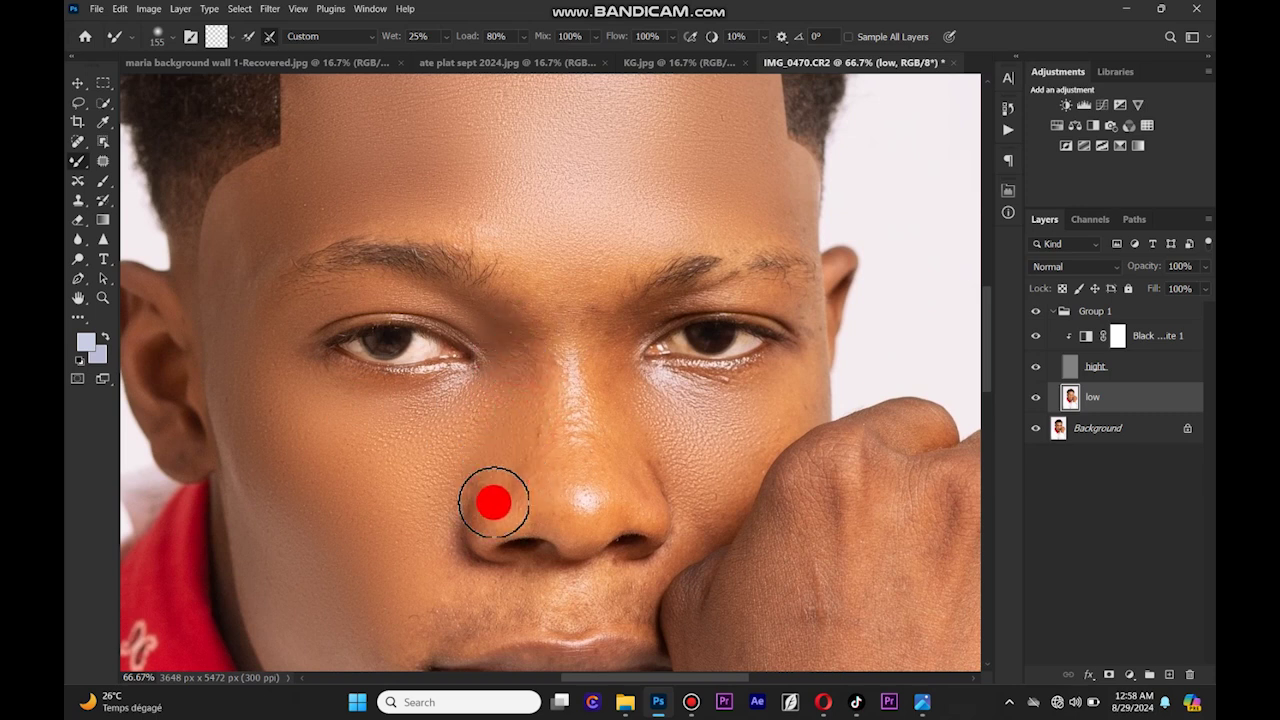
pyautogui.hotkey('ctrl', '-')
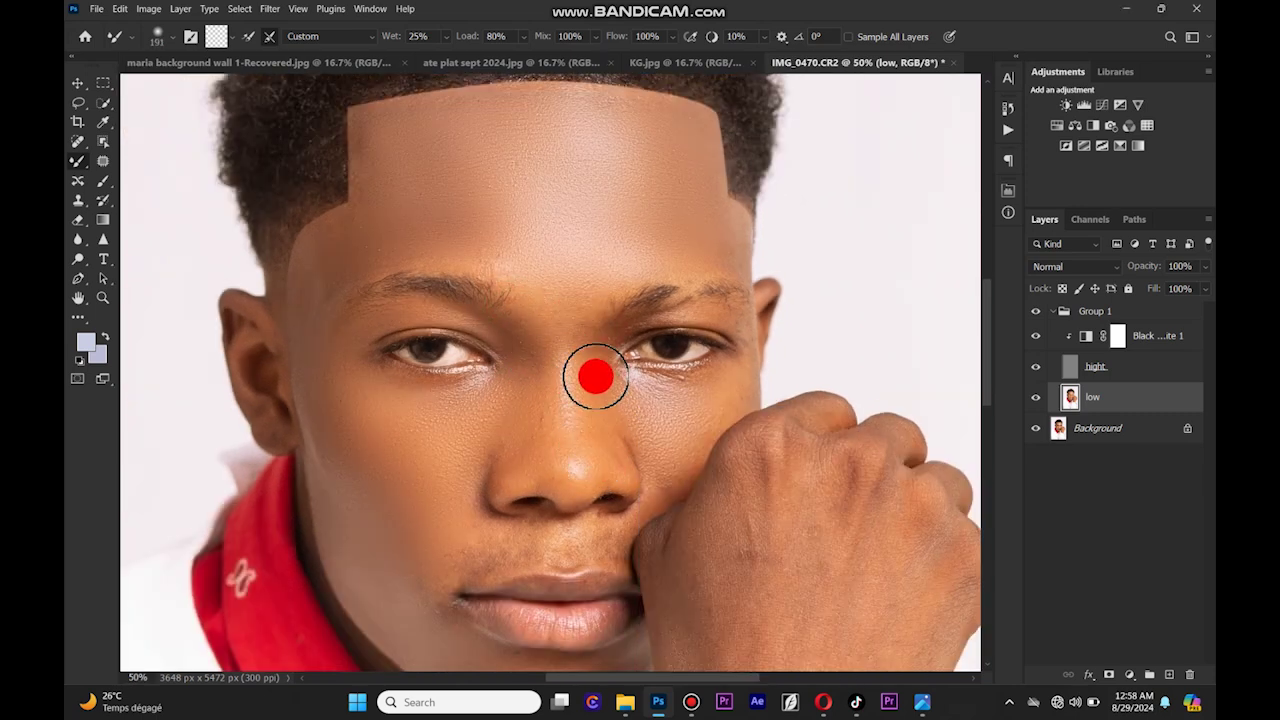
pyautogui.scroll(-3, 928, 457)
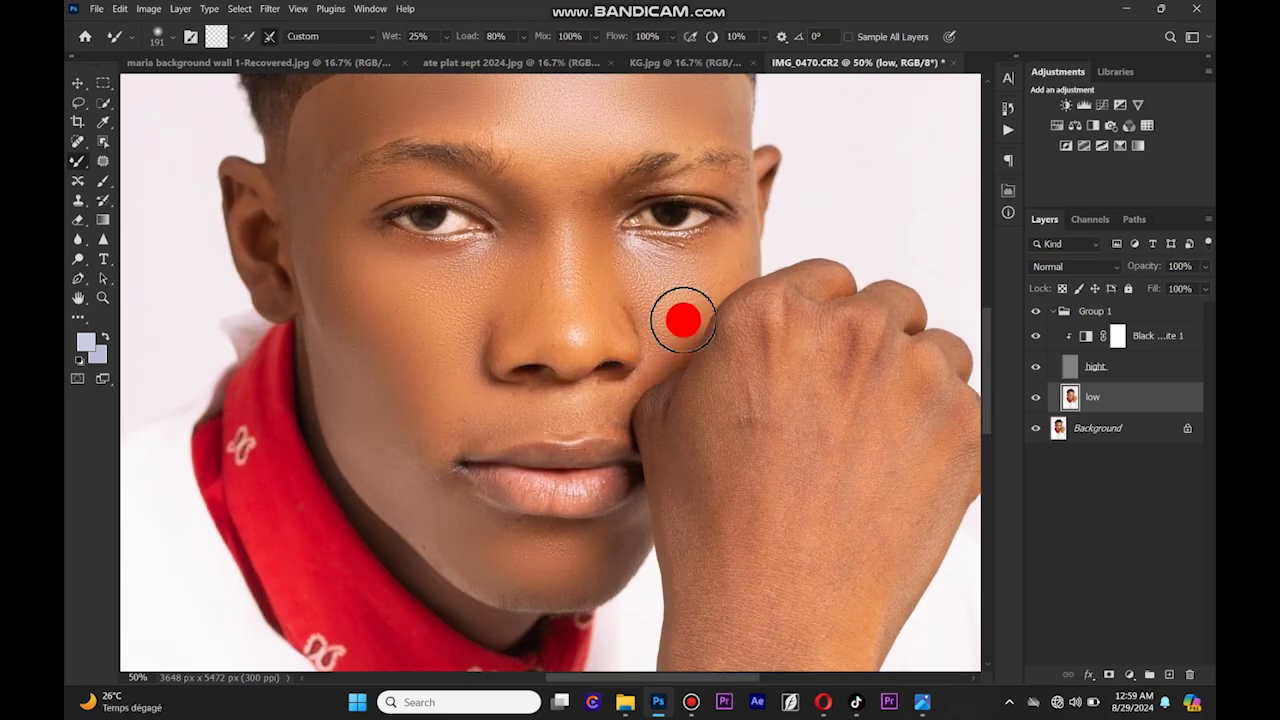
pyautogui.hotkey('ctrl', '-')
# Resize the mixer brush to about 276 px and blend the facial skin tones.
pyautogui.rightClick(545, 410)
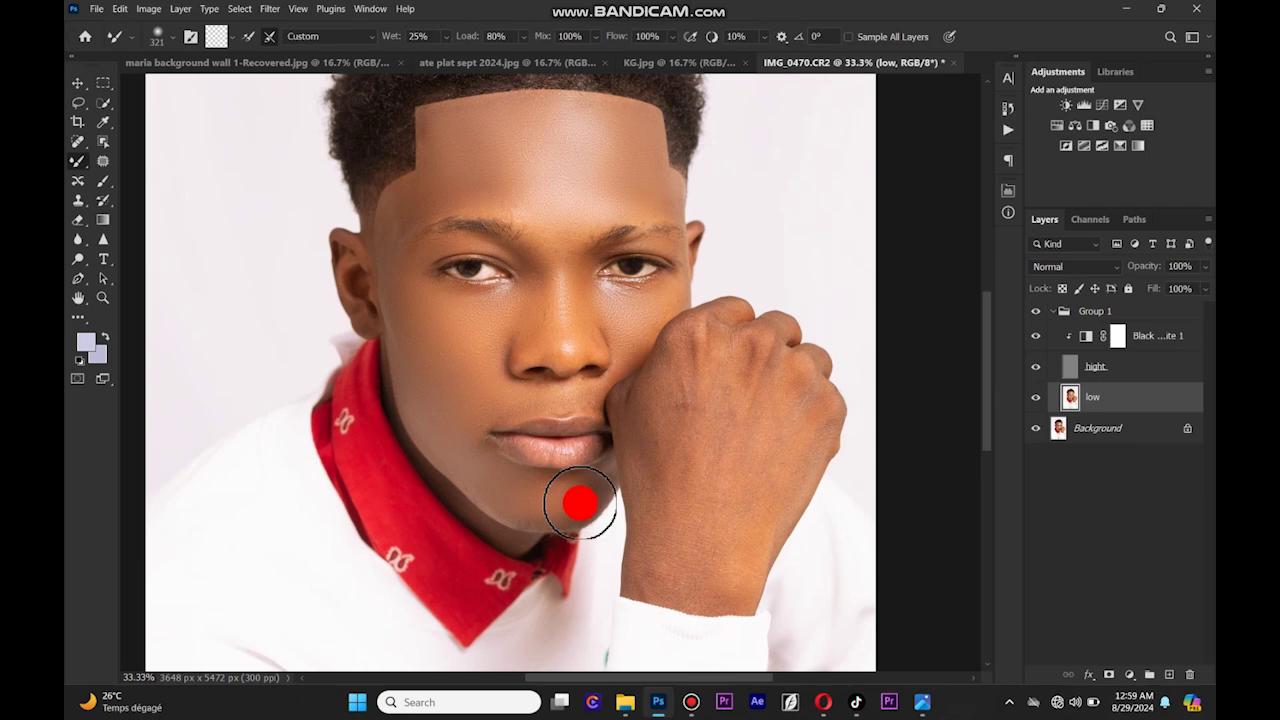
pyautogui.rightClick(527, 313)
pyautogui.hotkey('ctrl', '+')
pyautogui.scroll(1, 986, 343)
pyautogui.rightClick(511, 199)
pyautogui.moveTo(663, 234); pyautogui.dragTo(640, 234)
pyautogui.scroll(2, 986, 366)
pyautogui.rightClick(608, 200)
pyautogui.press('Return')
pyautogui.rightClick(430, 190)
pyautogui.moveTo(586, 223); pyautogui.dragTo(560, 223)
pyautogui.press('Return')
pyautogui.moveTo(565, 355); pyautogui.dragTo(565, 322)
# Blend the skin tones across the fist with an enlarged mixer brush.
pyautogui.hotkey('ctrl', '-')
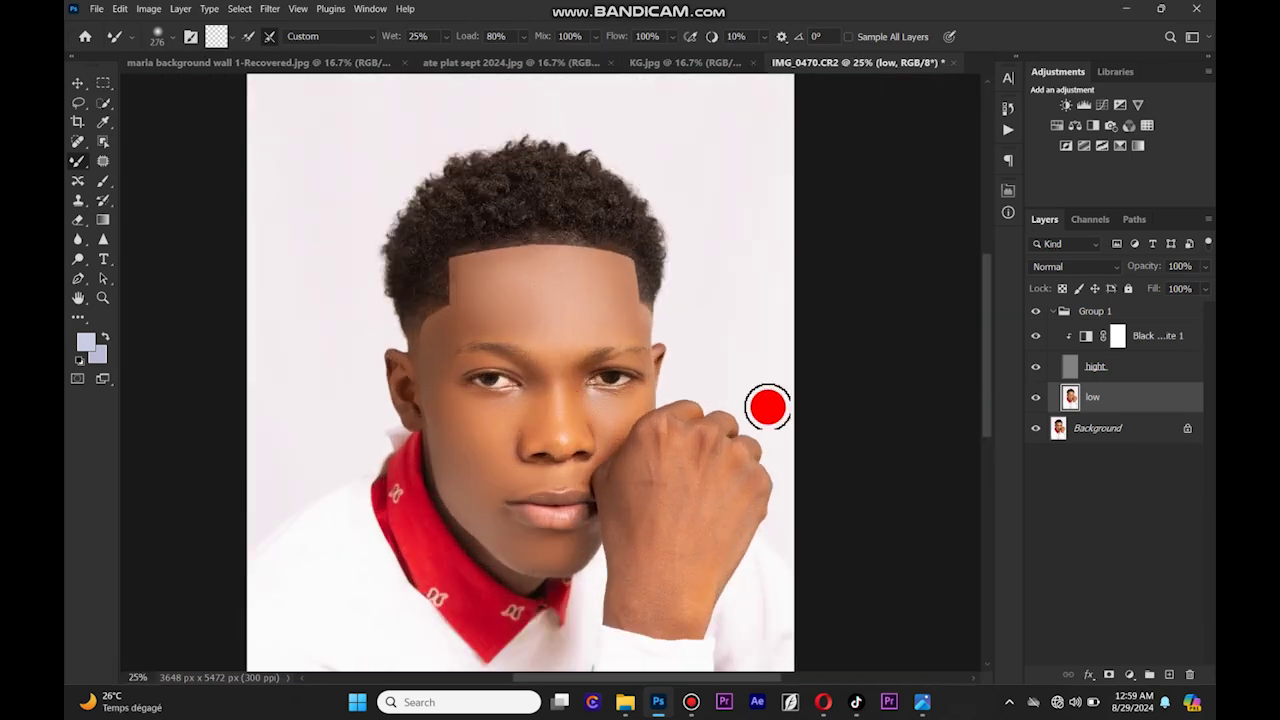
pyautogui.hotkey('ctrl', '+')
pyautogui.scroll(-2, 986, 386)
pyautogui.hotkey('ctrl', '-')
pyautogui.rightClick(824, 400)
pyautogui.moveTo(850, 428); pyautogui.dragTo(877, 428)
pyautogui.press('Return')
pyautogui.moveTo(703, 537); pyautogui.dragTo(681, 388)
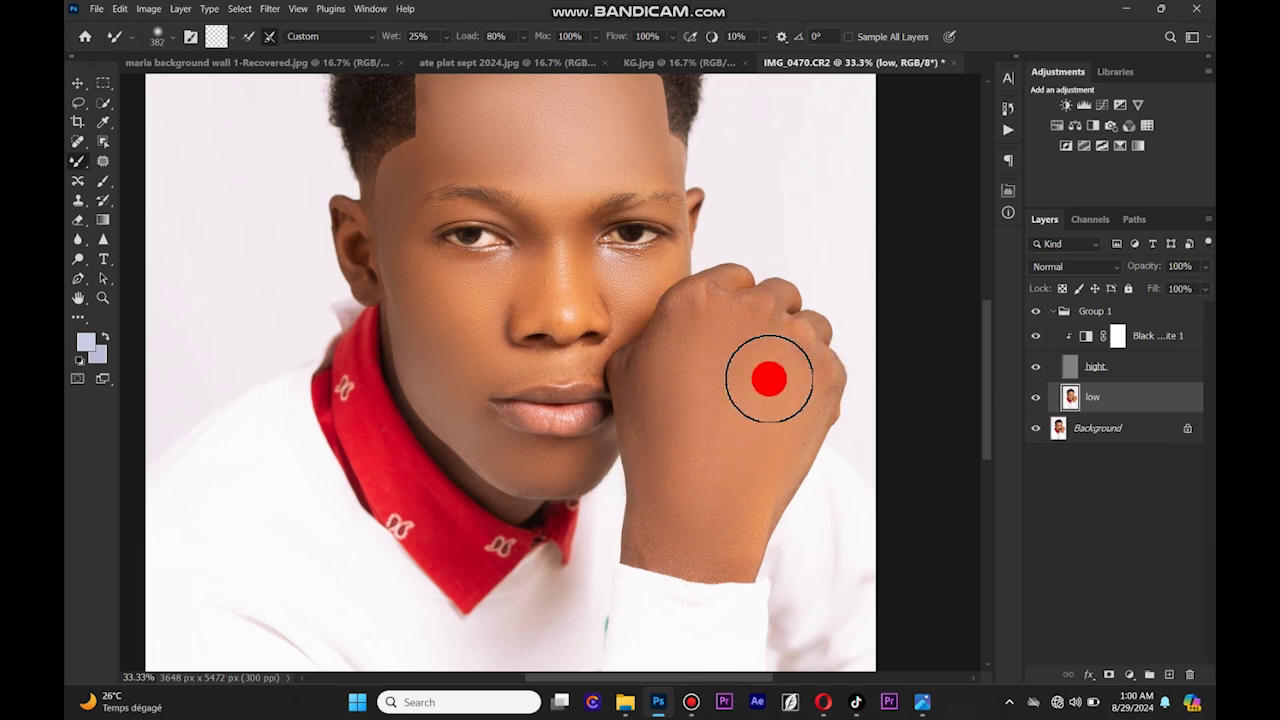
# Shrink the mixer brush and fit the whole photo in the window.
pyautogui.hotkey('ctrl', '0')
pyautogui.scroll(5, 984, 378)
pyautogui.scroll(5, 984, 378)
pyautogui.rightClick(545, 285)
pyautogui.moveTo(720, 314); pyautogui.dragTo(686, 314)
pyautogui.press('Return')
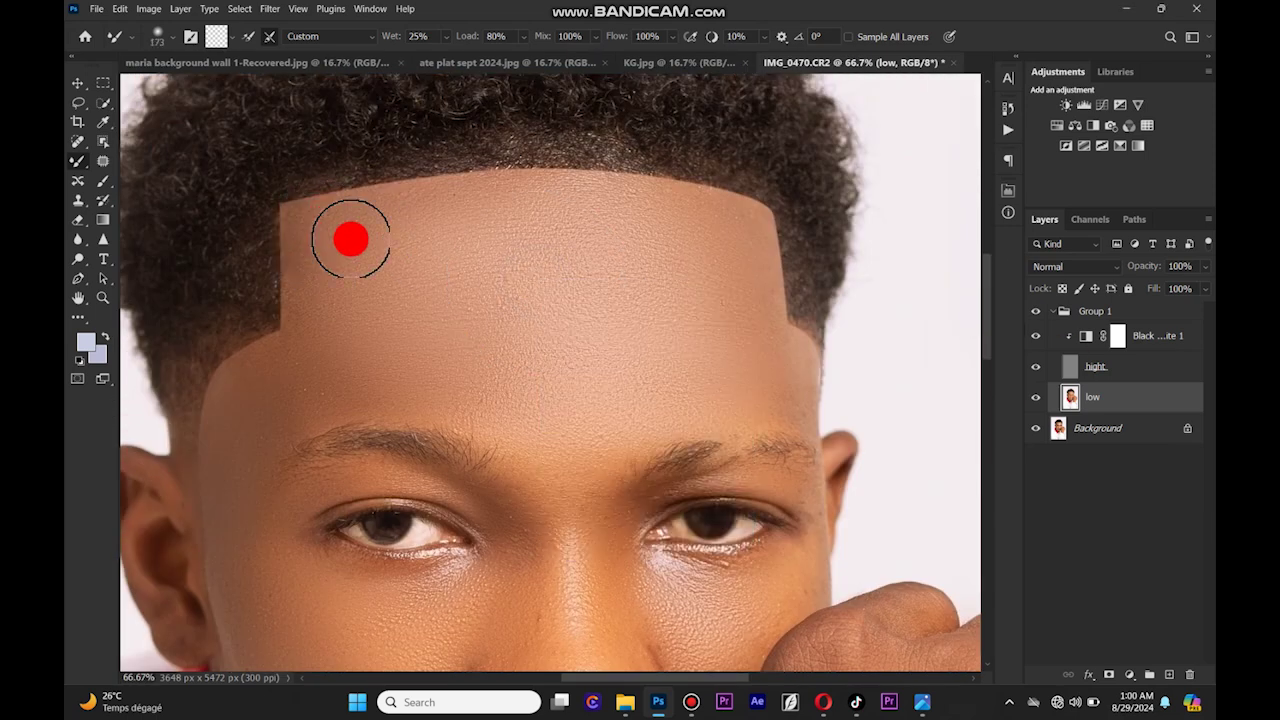
pyautogui.hotkey('ctrl', '0')
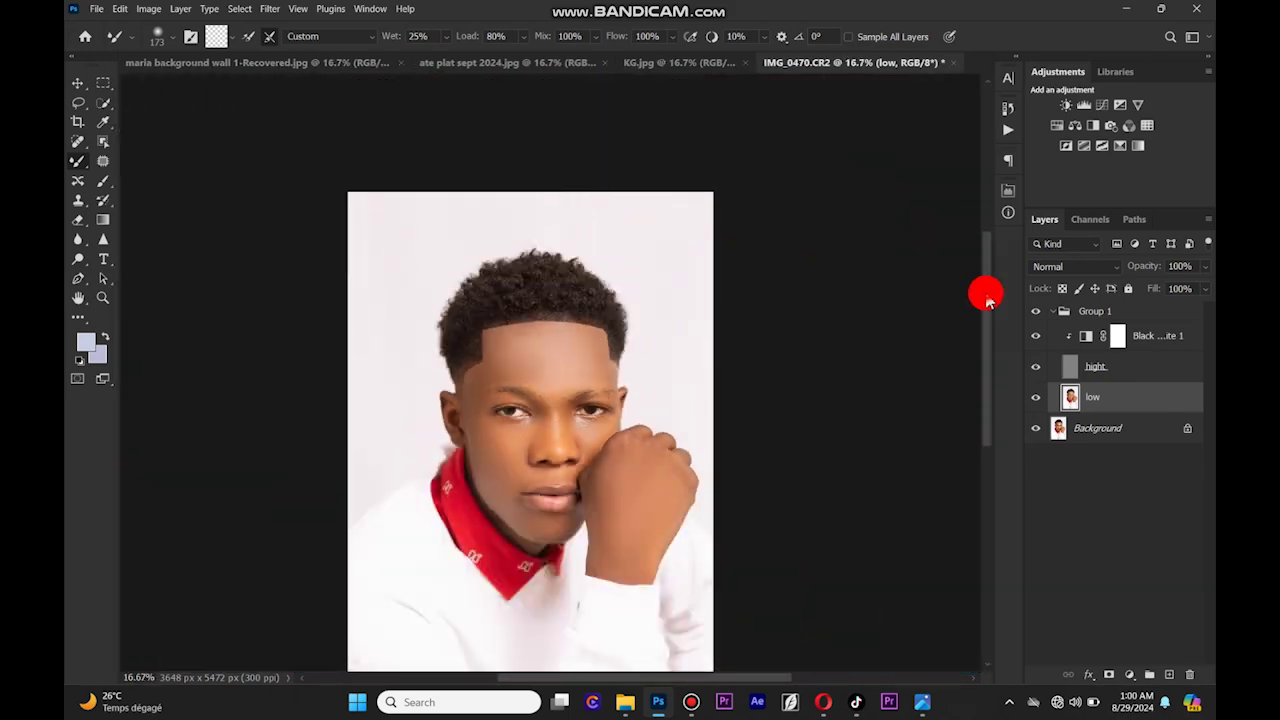
# Lower Group 1 to 87% opacity and flatten all layers into the Background.
pyautogui.click(1143, 432)
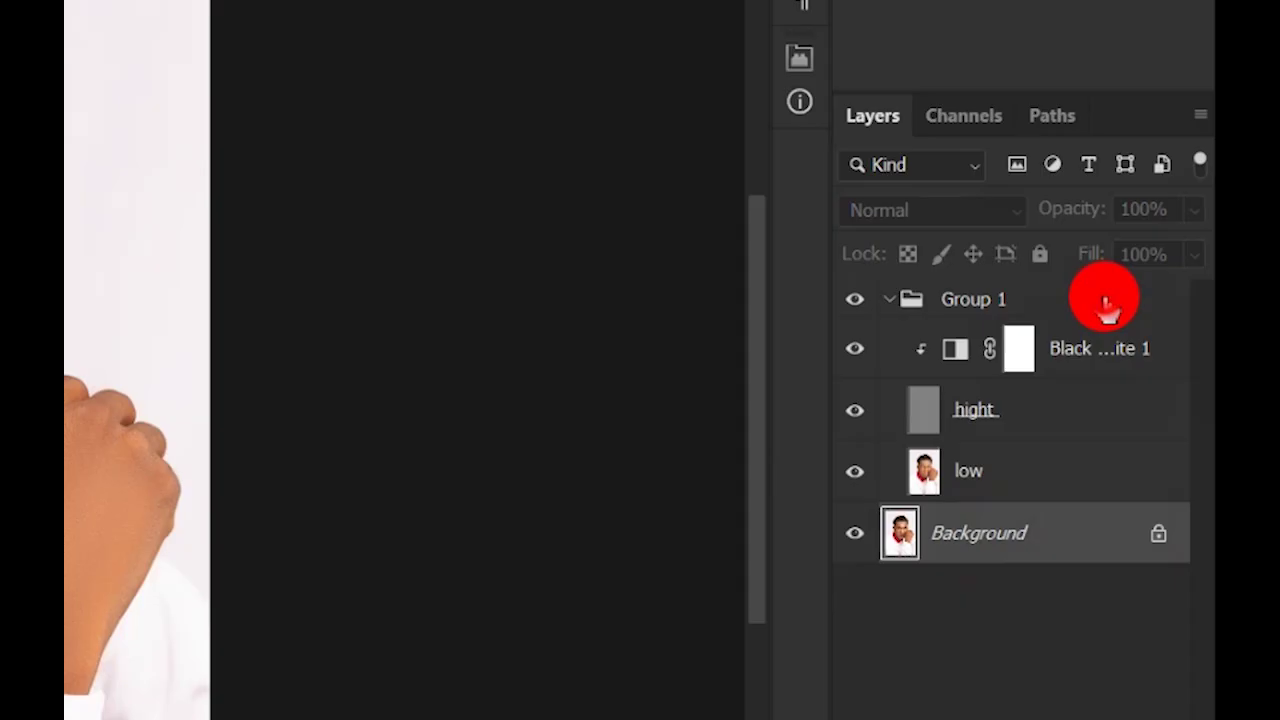
pyautogui.click(1160, 310)
pyautogui.moveTo(1179, 240); pyautogui.dragTo(1175, 246)
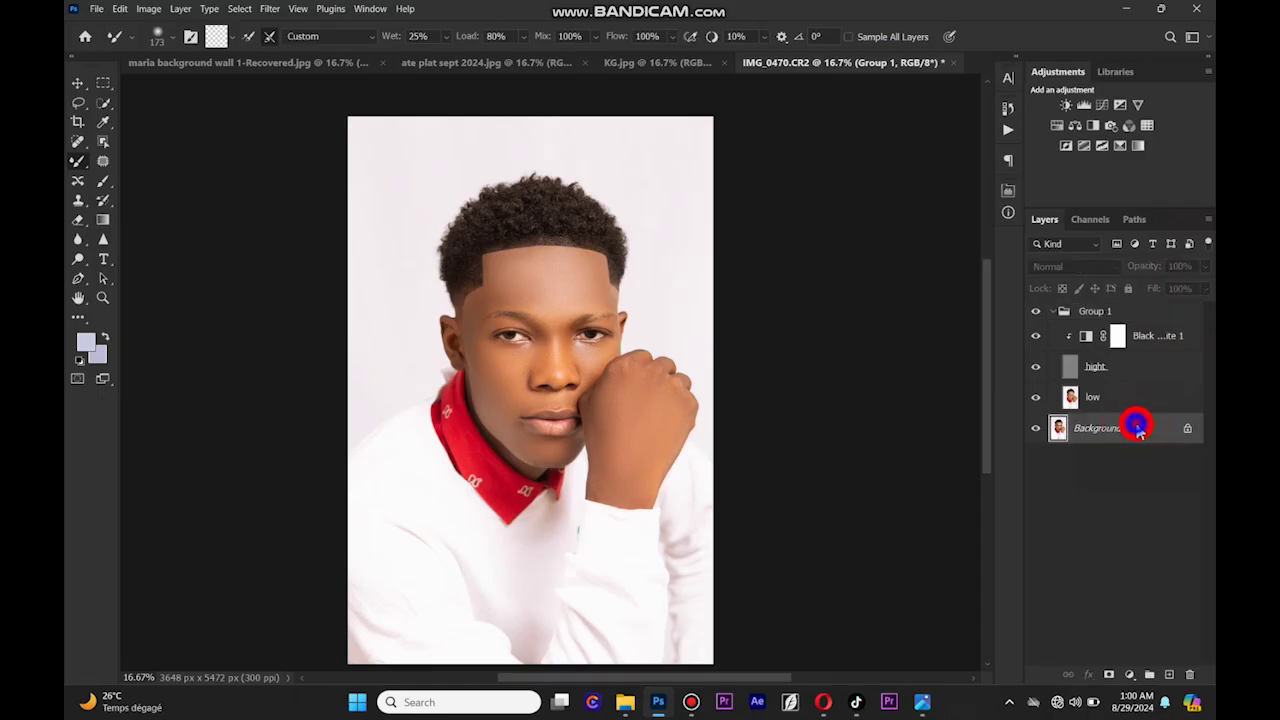
pyautogui.rightClick(1137, 425)
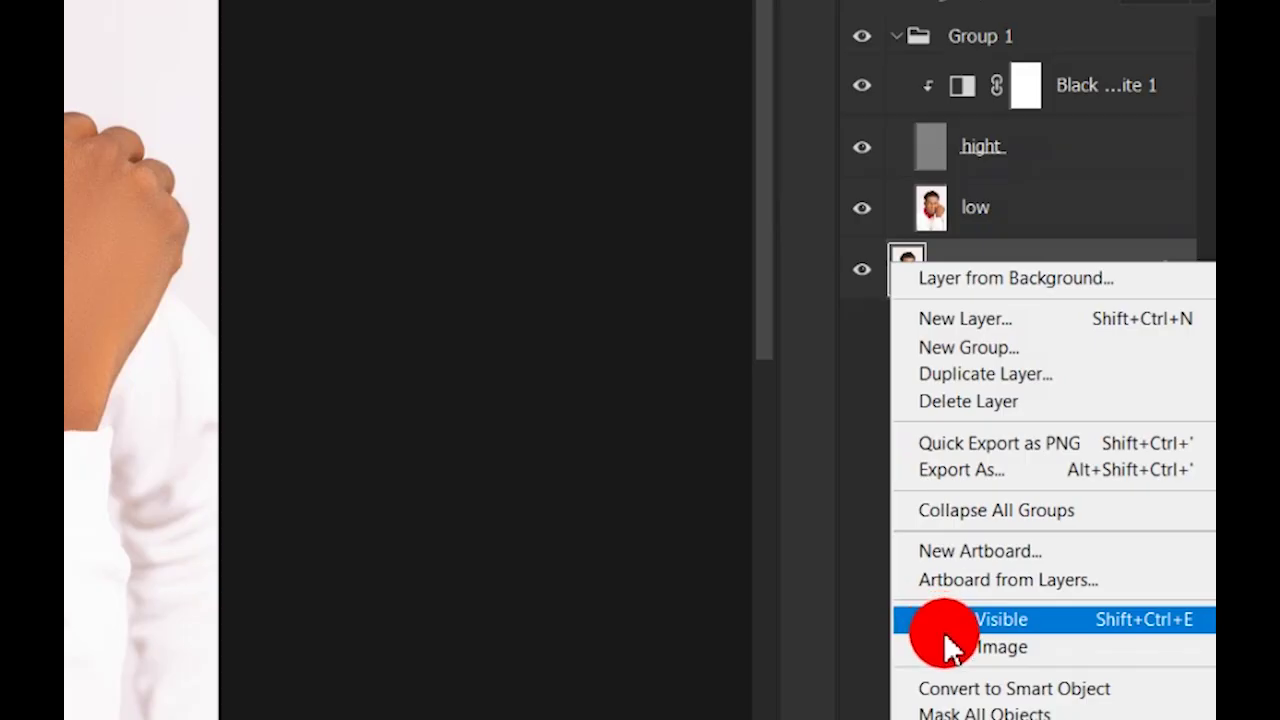
pyautogui.click(1072, 617)
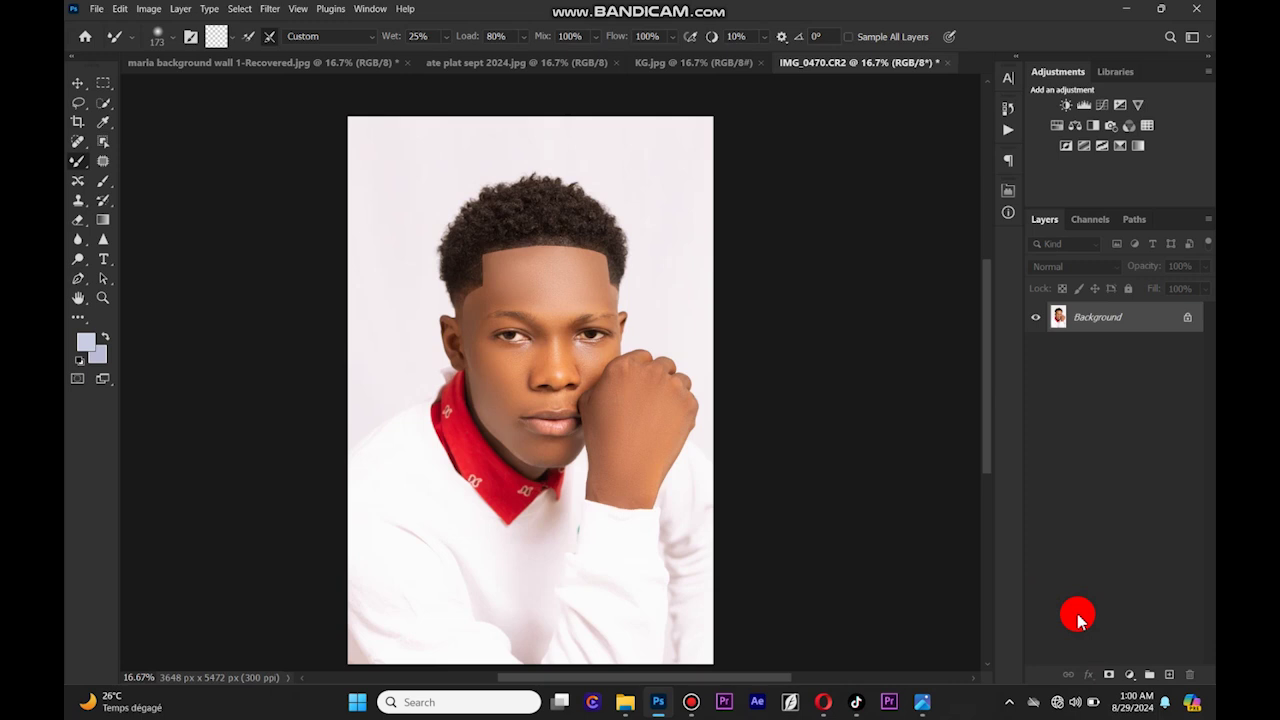
pyautogui.click(270, 12)
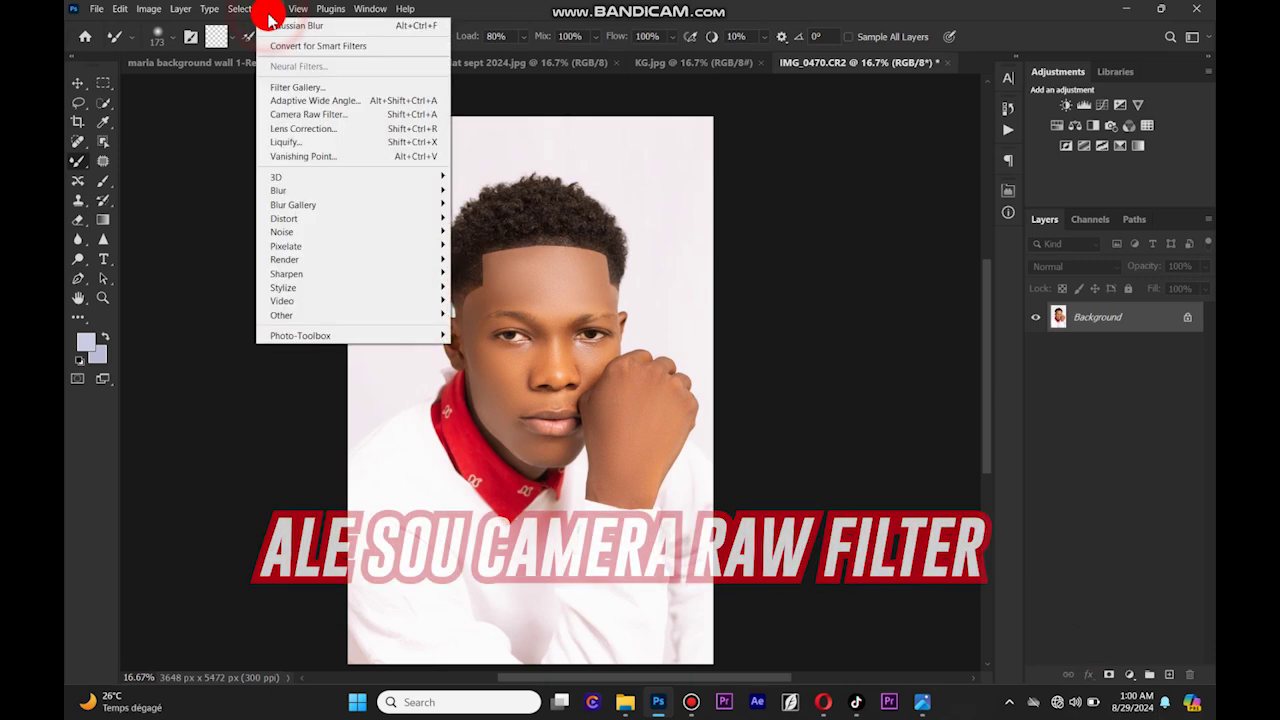
# Open the flattened portrait in Camera Raw Filter and choose Load Settings to browse saved .xmp presets.
pyautogui.click(313, 114)
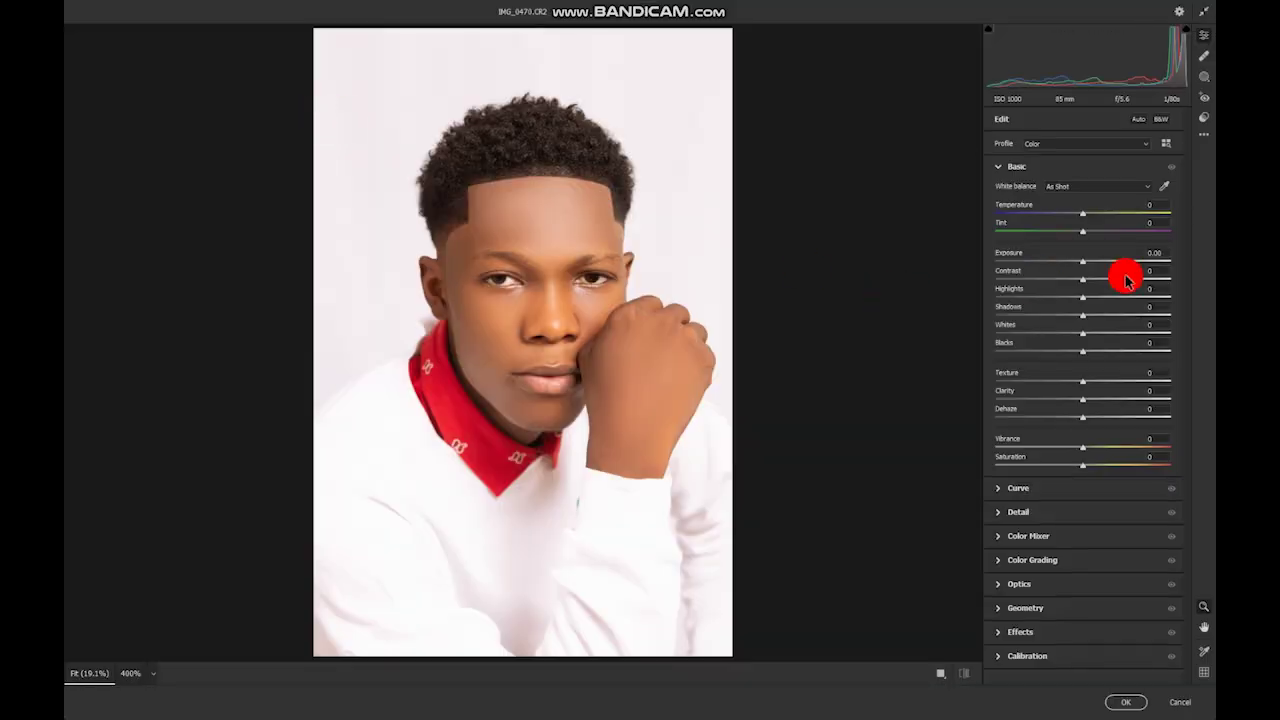
pyautogui.click(1205, 138)
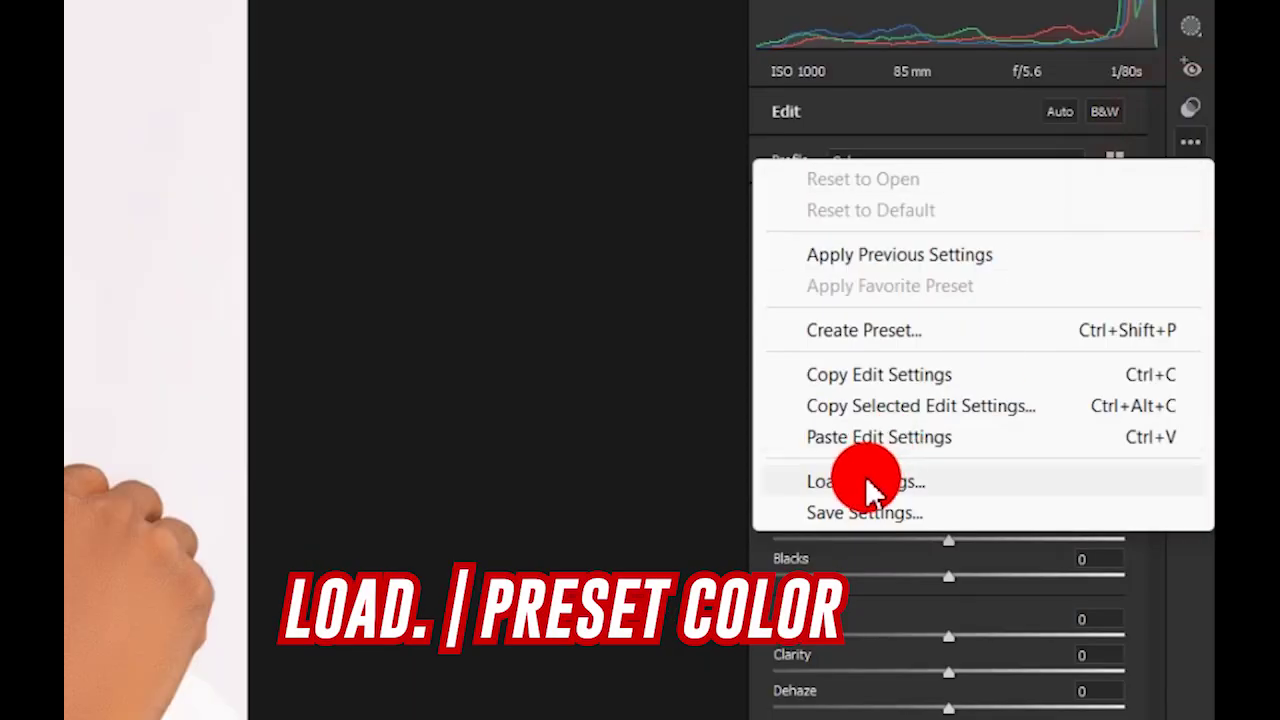
pyautogui.click(1042, 305)
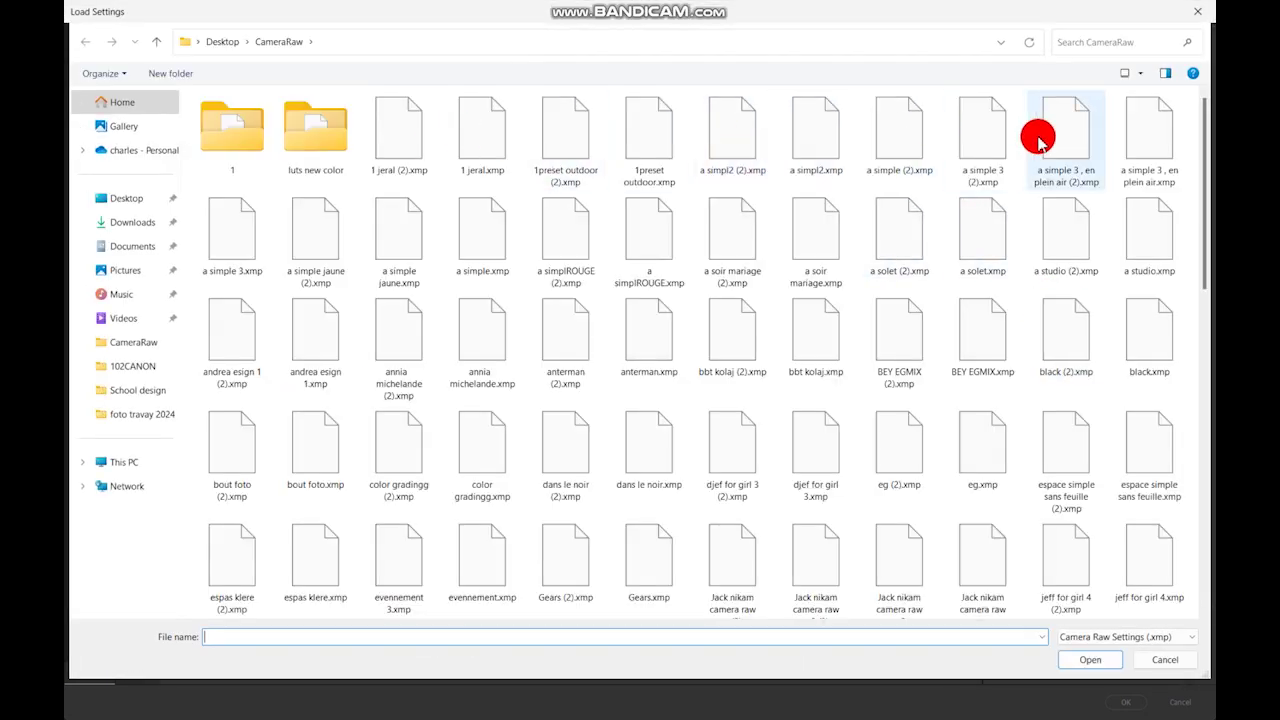
# Load the saved .xmp color-grade preset, raise Reds saturation to +57, and apply the filter.
pyautogui.doubleClick(225, 228)
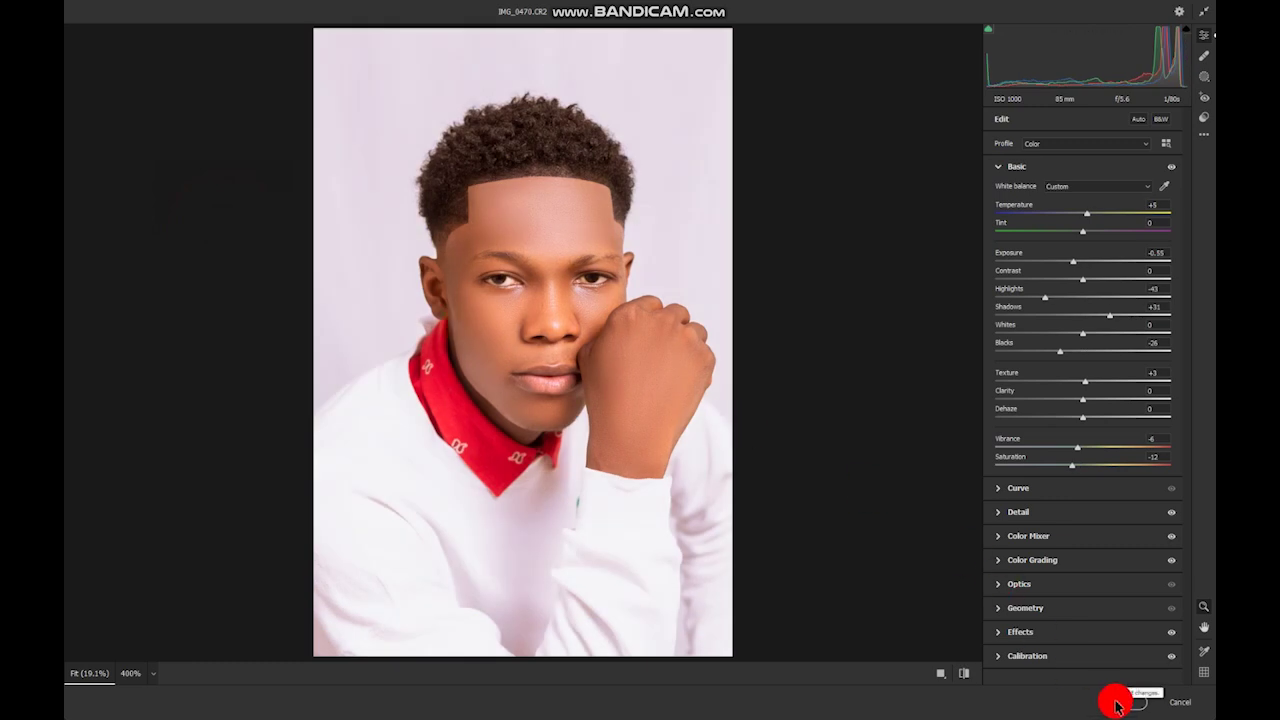
pyautogui.click(1000, 536)
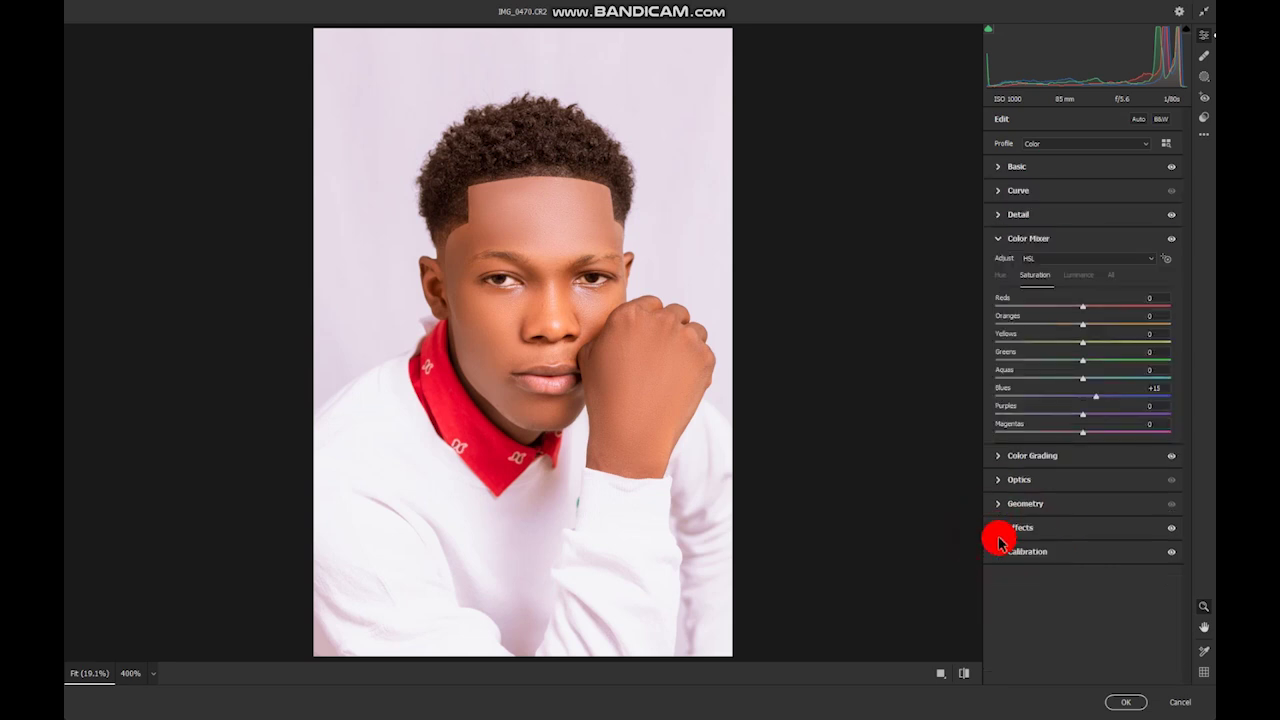
pyautogui.click(1120, 306)
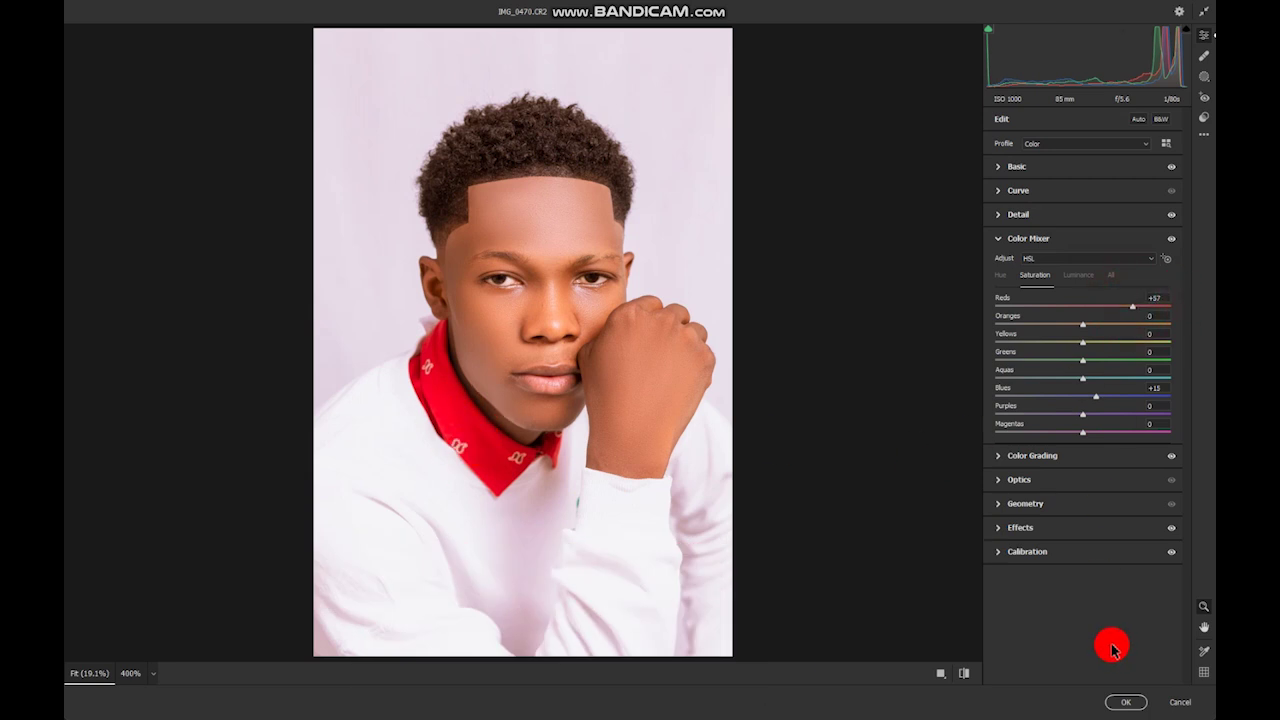
pyautogui.click(1125, 703)
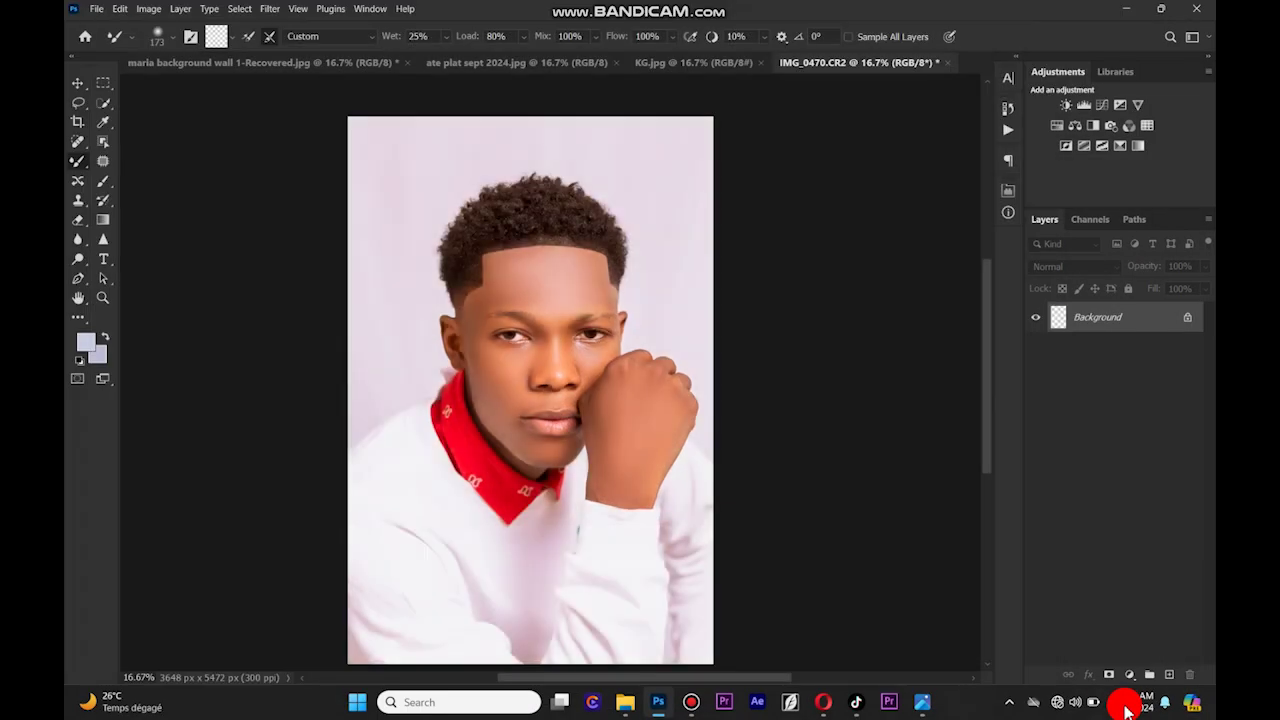
# Zoom in on the eyes and run the OEIL & DENT action from the Actions panel.
pyautogui.hotkey('ctrl', '+')
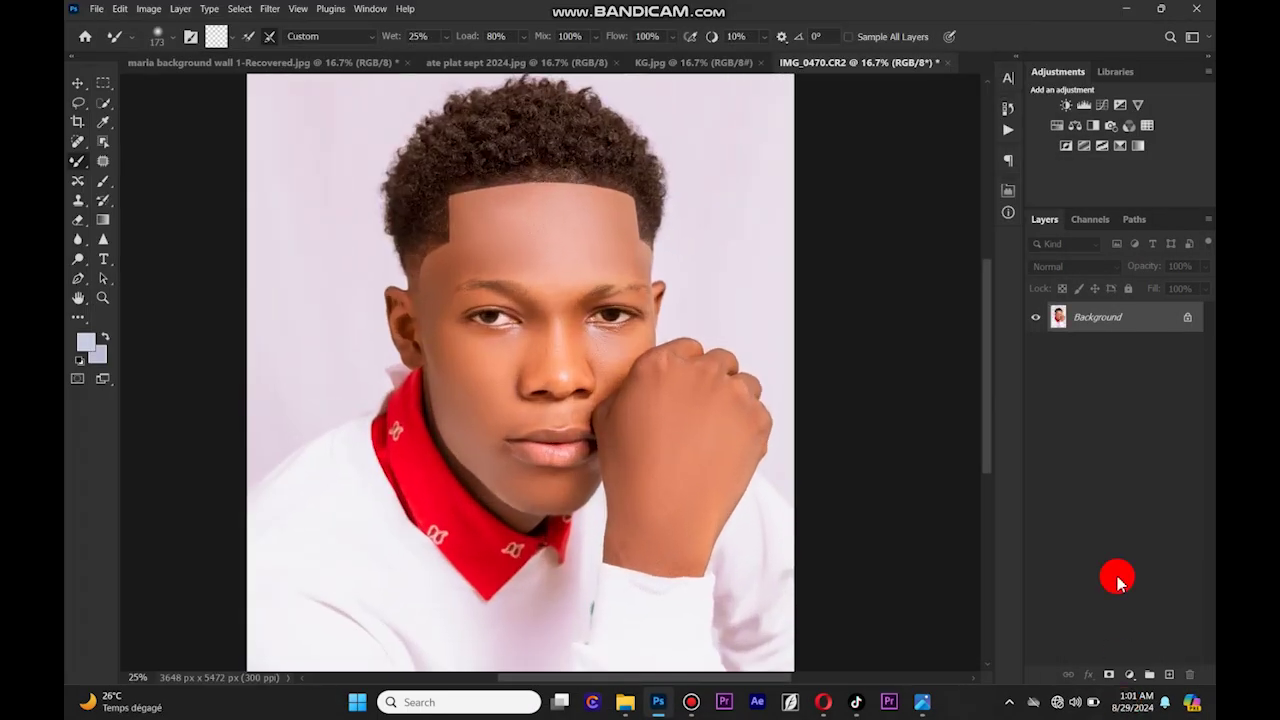
pyautogui.hotkey('ctrl', '+')
pyautogui.hotkey('ctrl', '+')
pyautogui.hotkey('ctrl', '+')
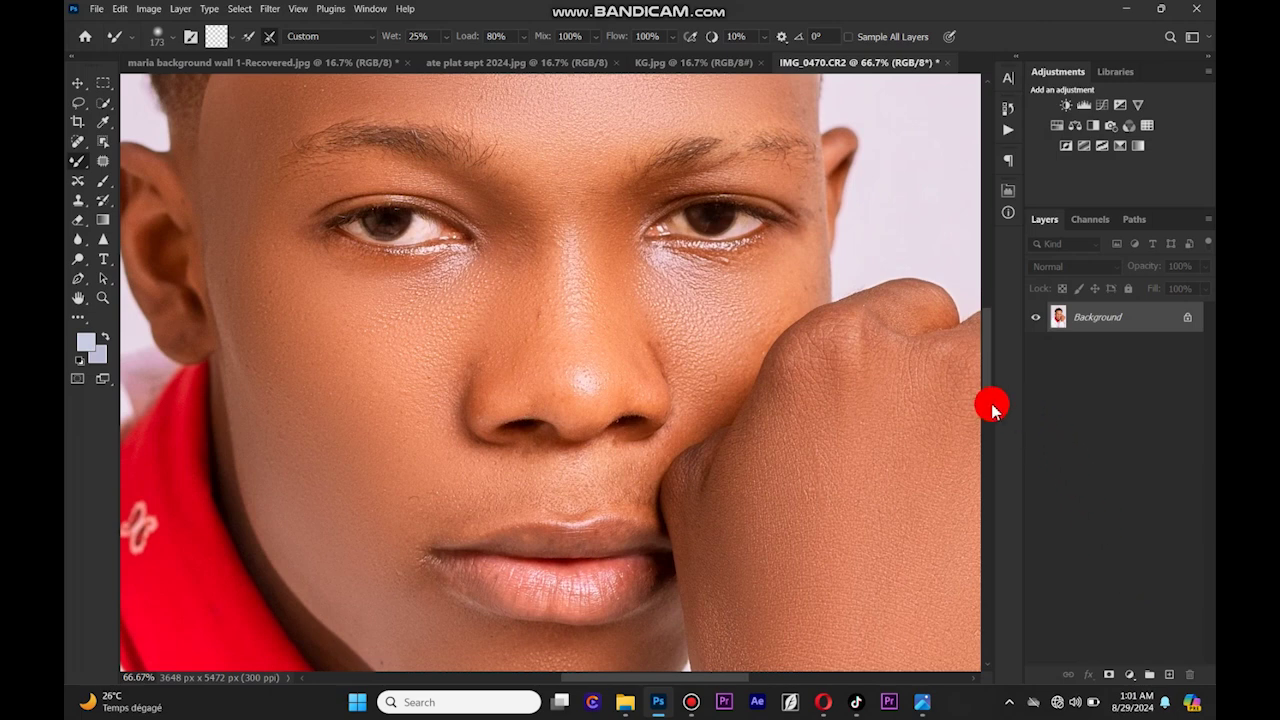
pyautogui.hotkey('ctrl', '+')
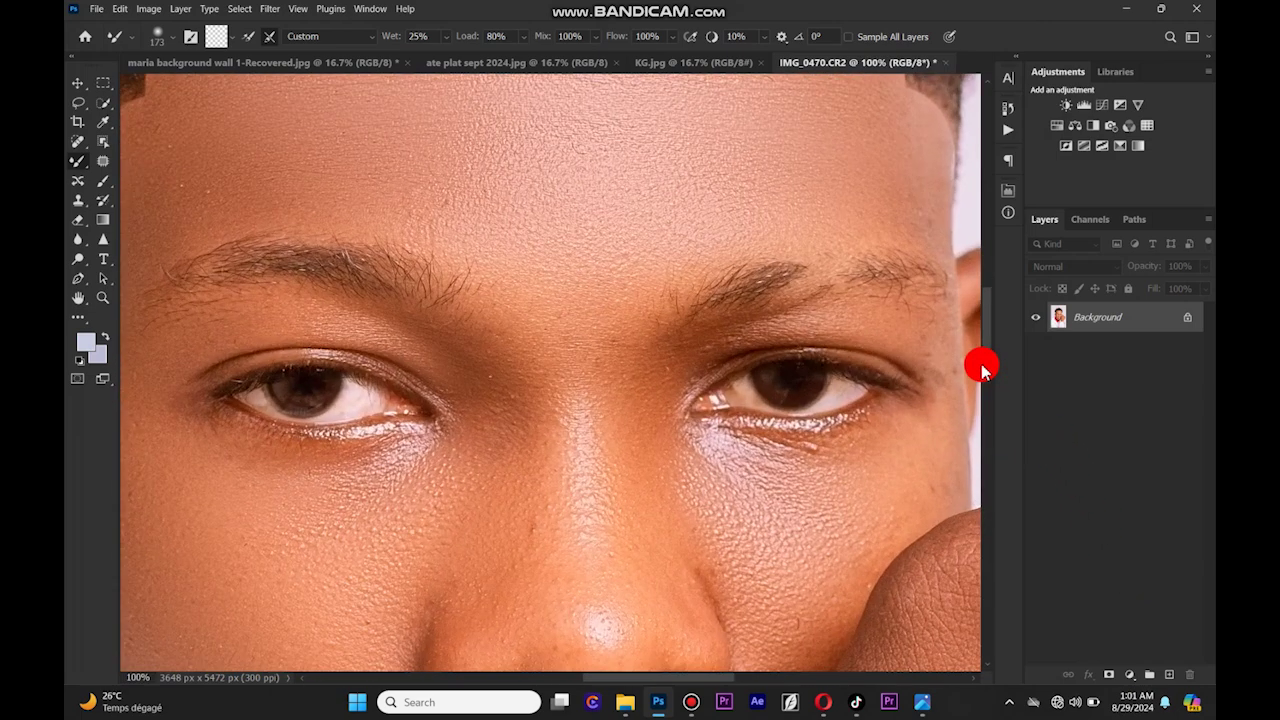
pyautogui.hotkey('ctrl', '+')
pyautogui.hotkey('ctrl', '-')
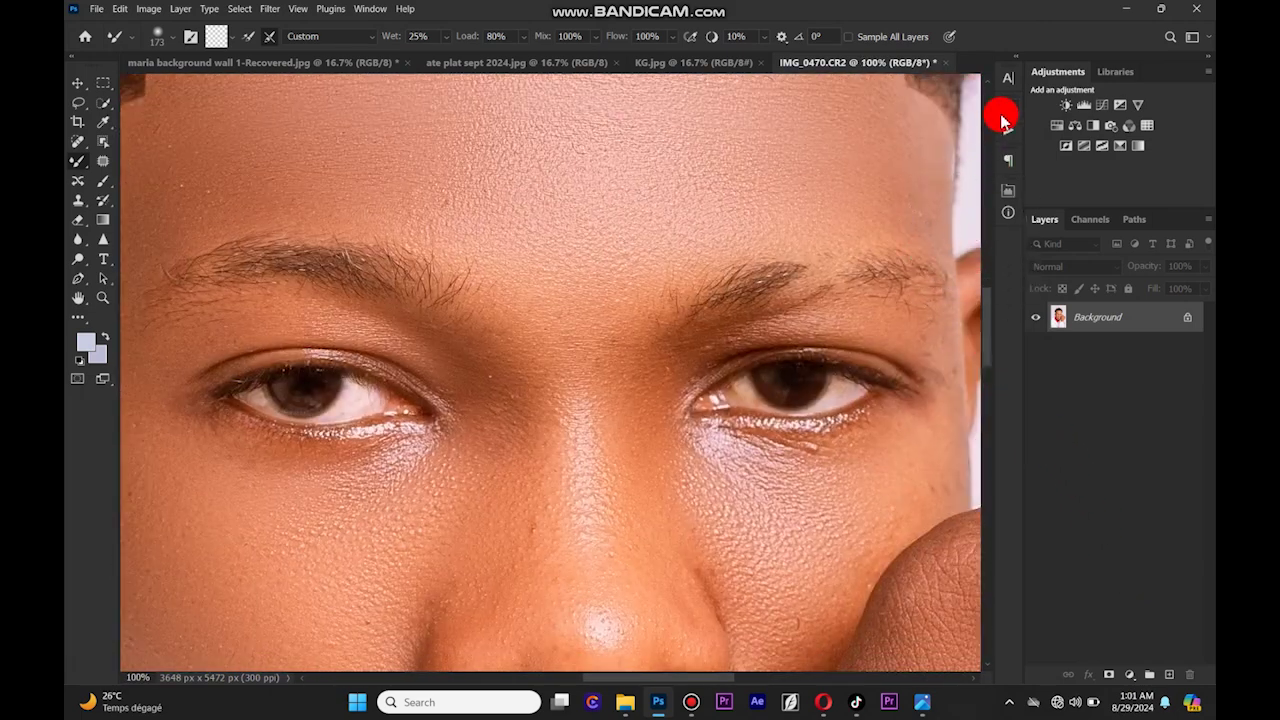
pyautogui.click(1008, 130)
pyautogui.click(903, 311)
pyautogui.click(970, 103)
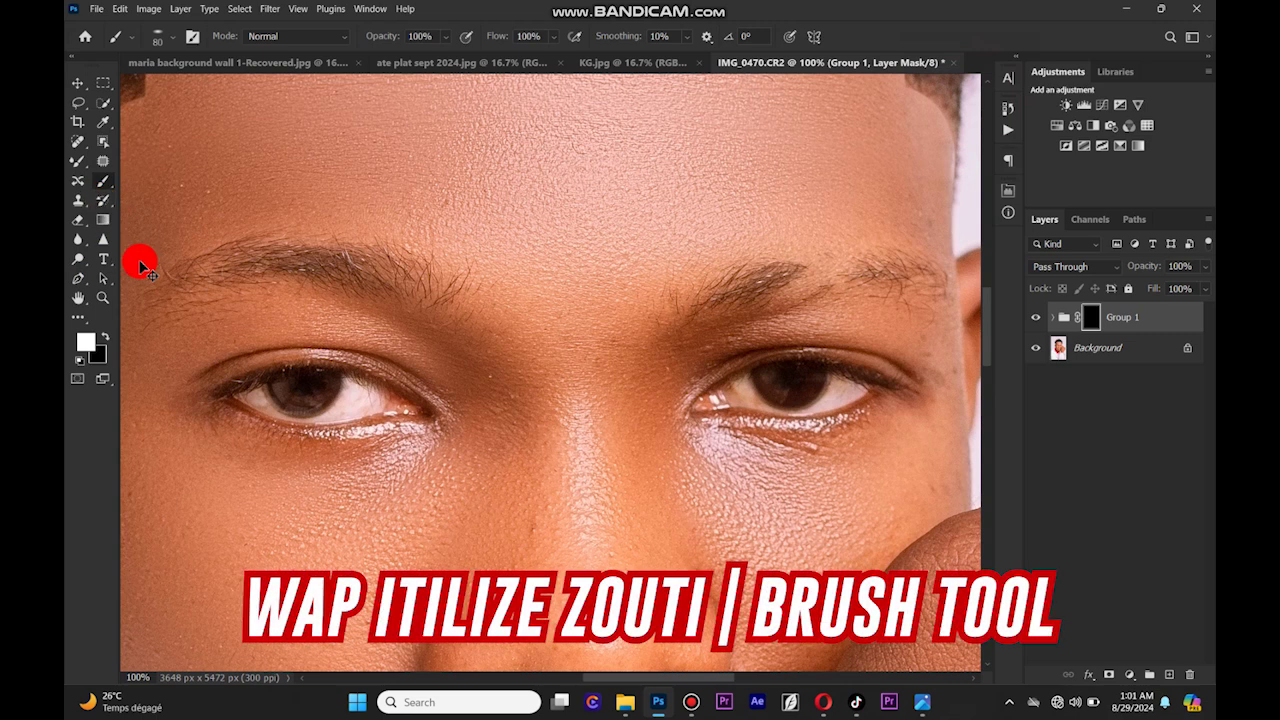
# Paint Group 1's mask over both eye whites with a soft 27 px brush.
pyautogui.hotkey('ctrl', '+')
pyautogui.moveTo(623, 677); pyautogui.dragTo(700, 677)
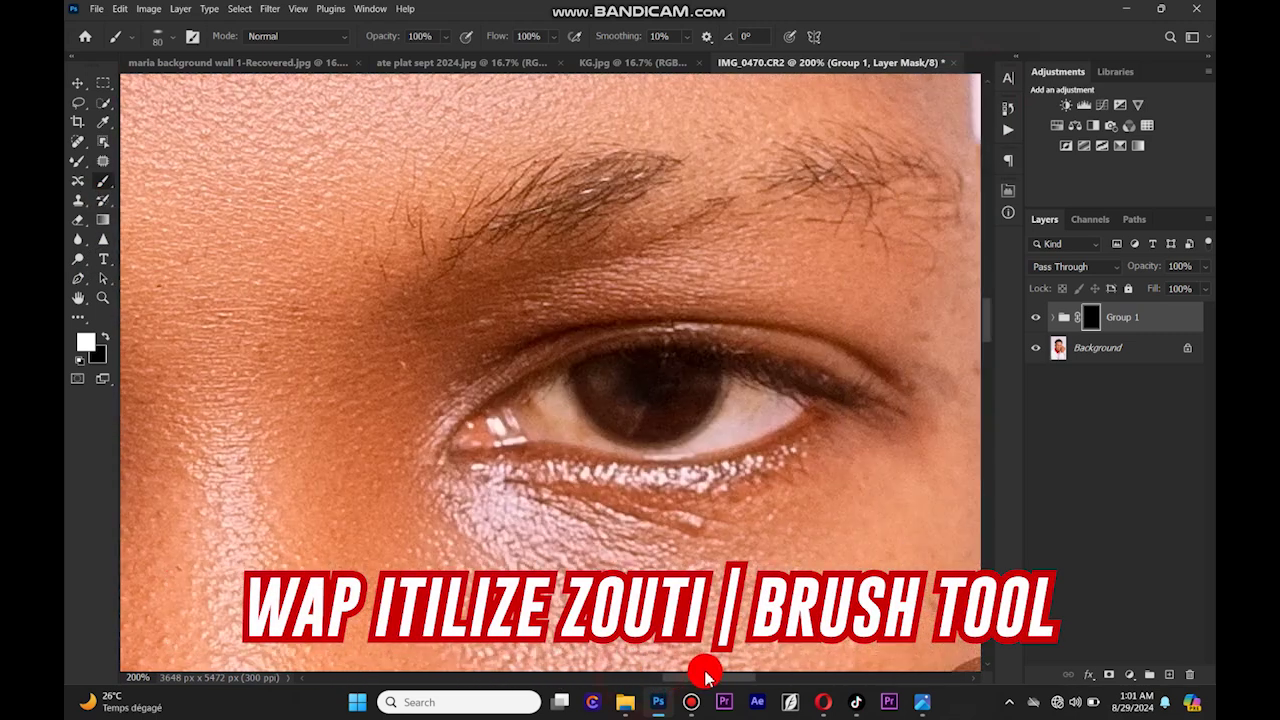
pyautogui.rightClick(435, 468)
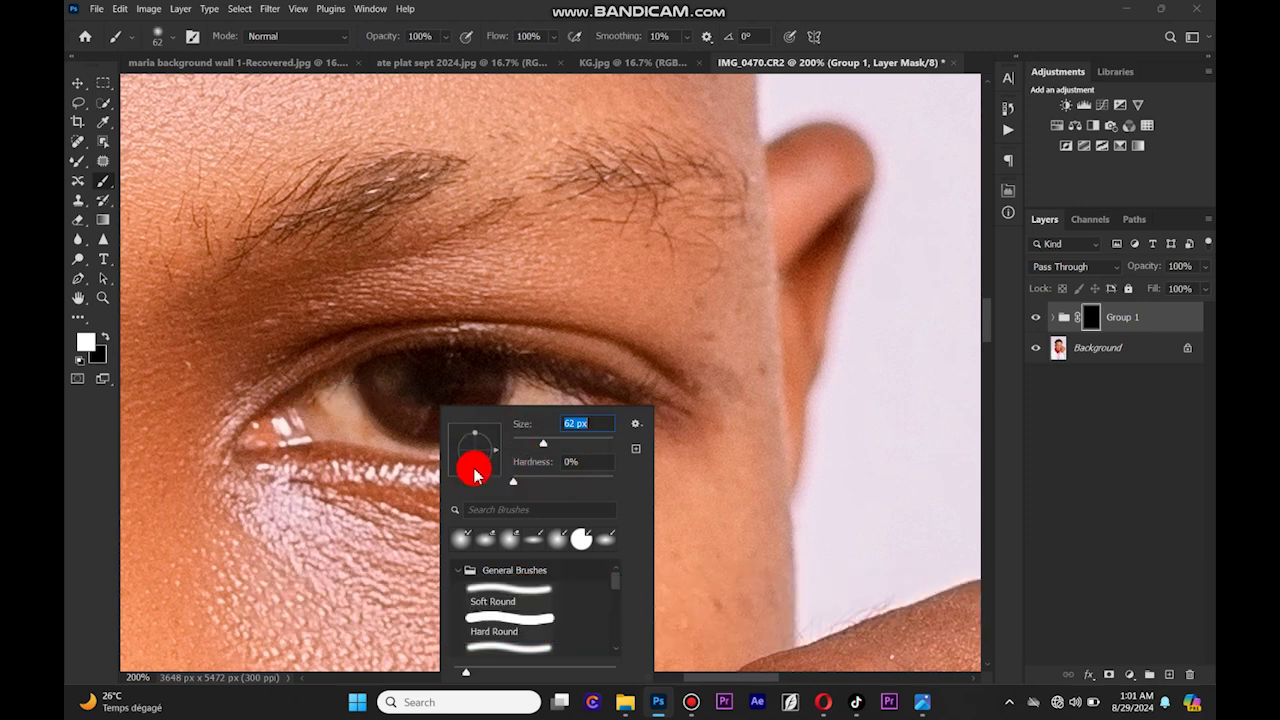
pyautogui.rightClick(305, 410)
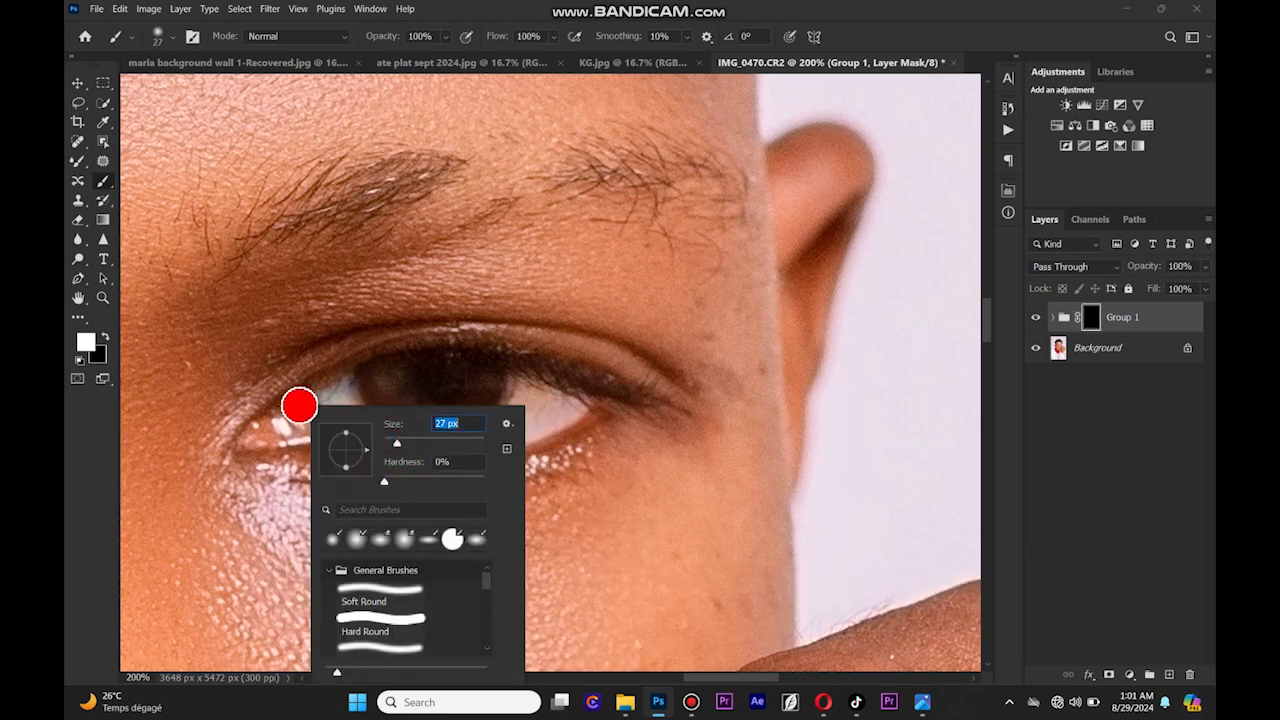
pyautogui.press('Return')
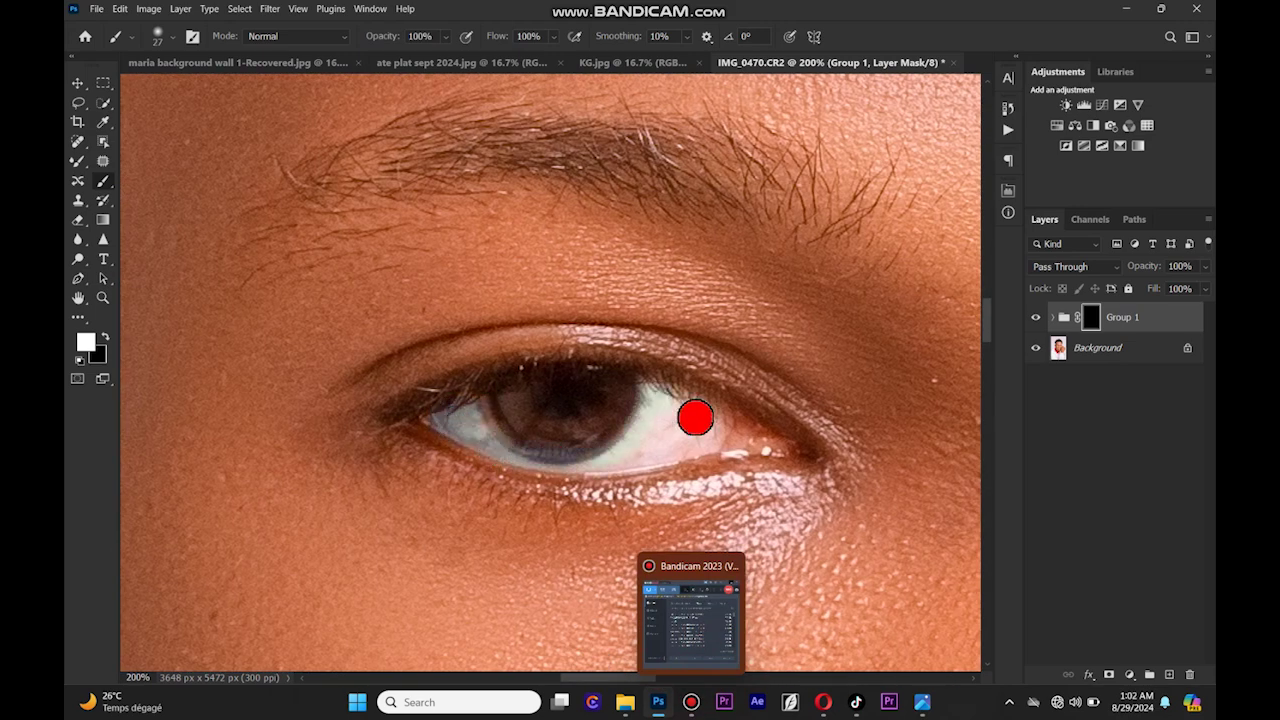
# Expand Group 1 and open the Selective Color 1 adjustment settings.
pyautogui.scroll(-3, 651, 443)
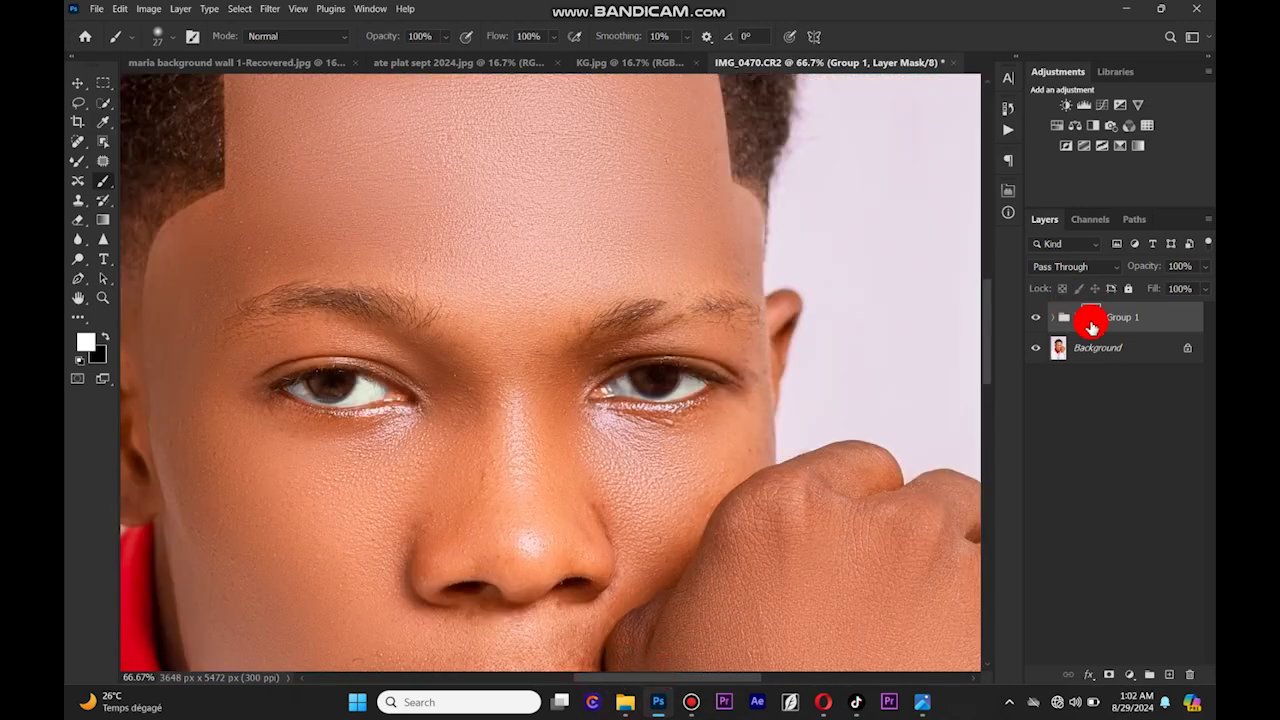
pyautogui.click(1050, 318)
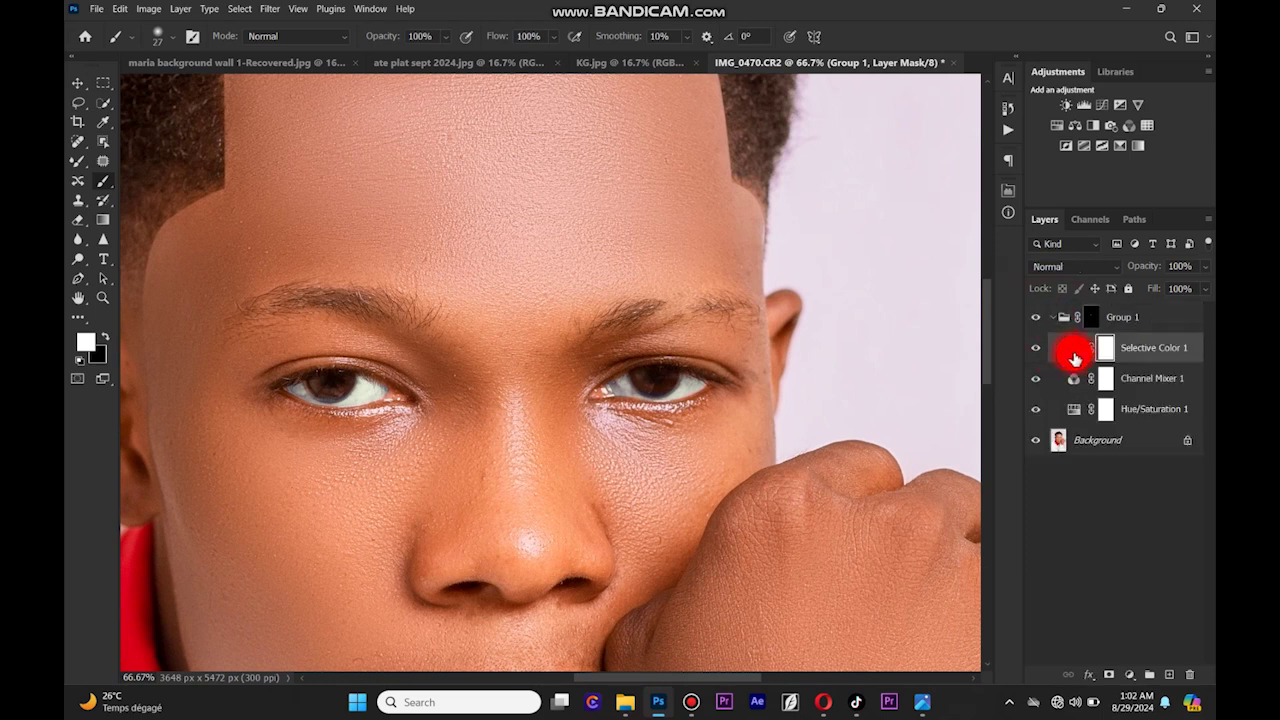
pyautogui.doubleClick(1074, 352)
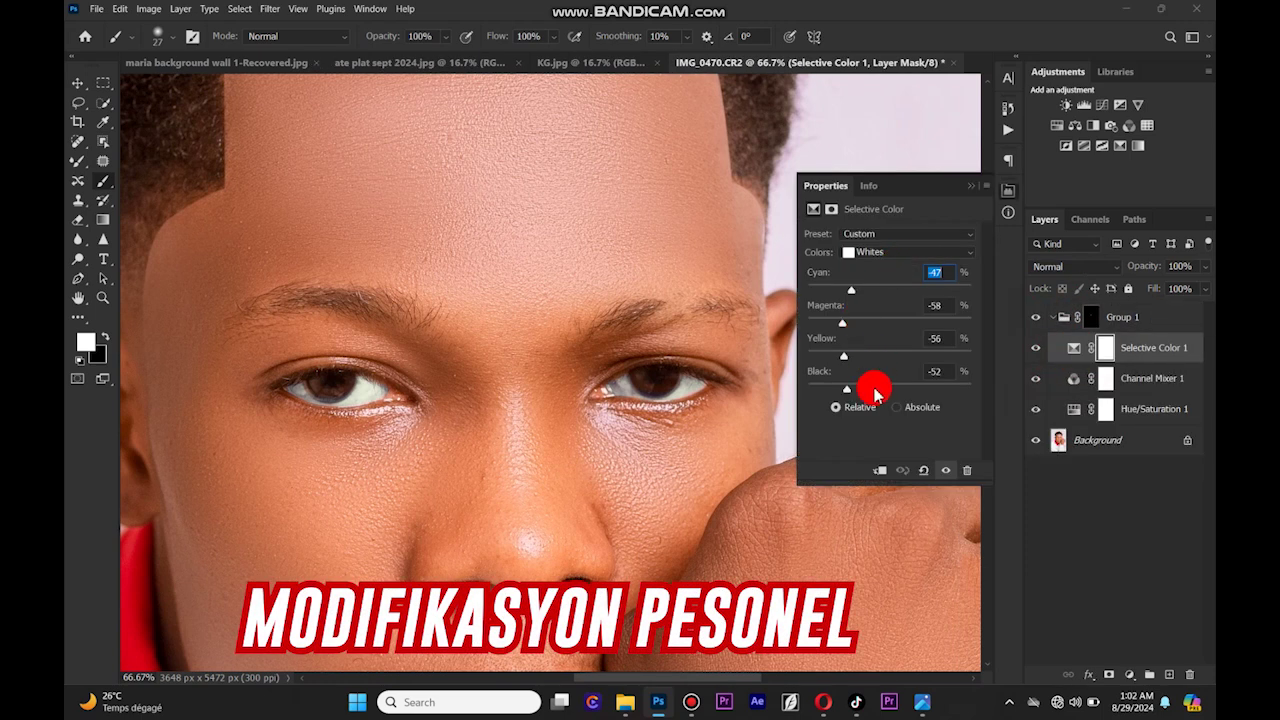
# Adjust the Black slider for Whites and Neutrals in Selective Color 1.
pyautogui.moveTo(888, 392)
pyautogui.mouseDown()
pyautogui.moveTo(943, 391)
pyautogui.moveTo(836, 392)
pyautogui.mouseUp()
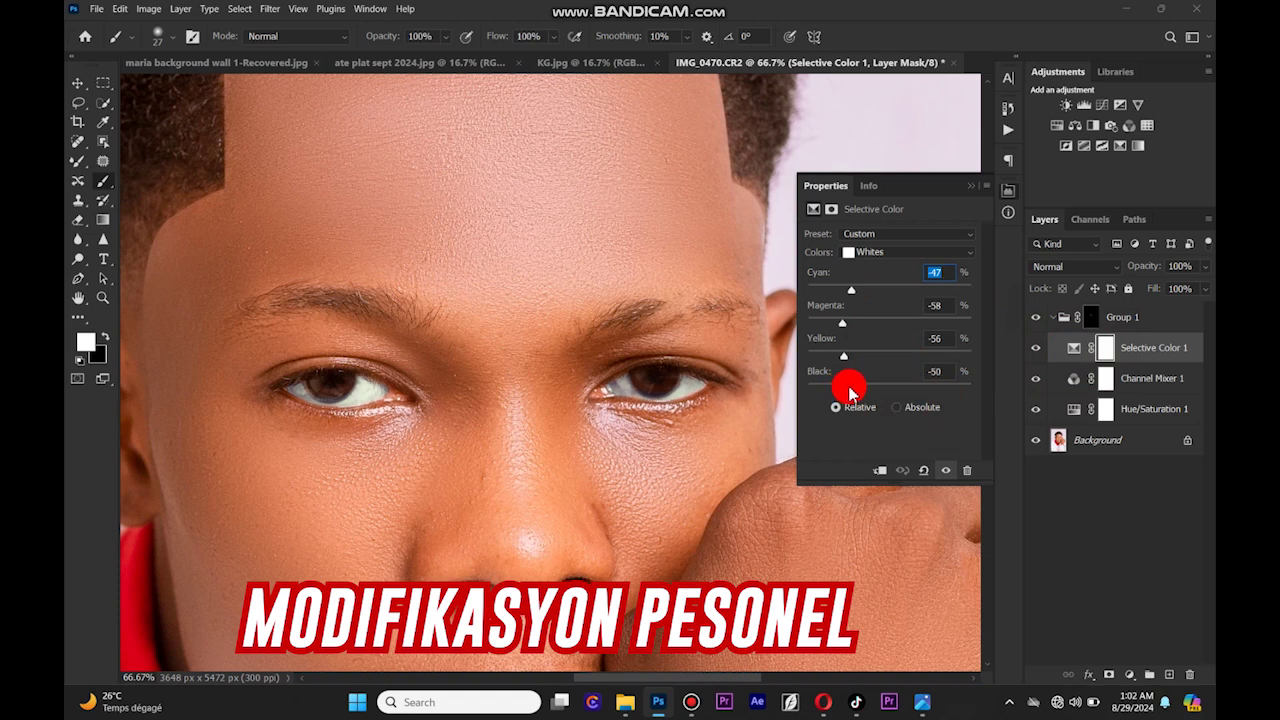
pyautogui.click(878, 252)
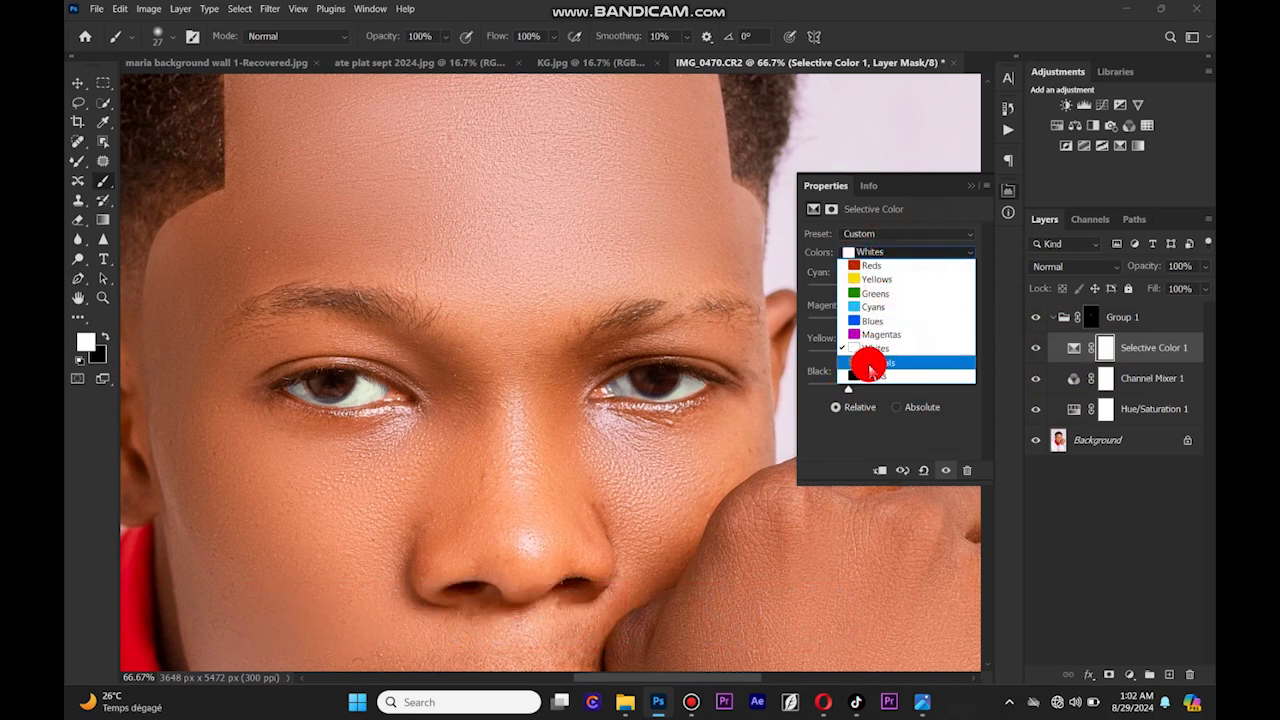
pyautogui.click(869, 363)
pyautogui.moveTo(866, 392)
pyautogui.mouseDown()
pyautogui.moveTo(843, 386)
pyautogui.moveTo(880, 395)
pyautogui.mouseUp()
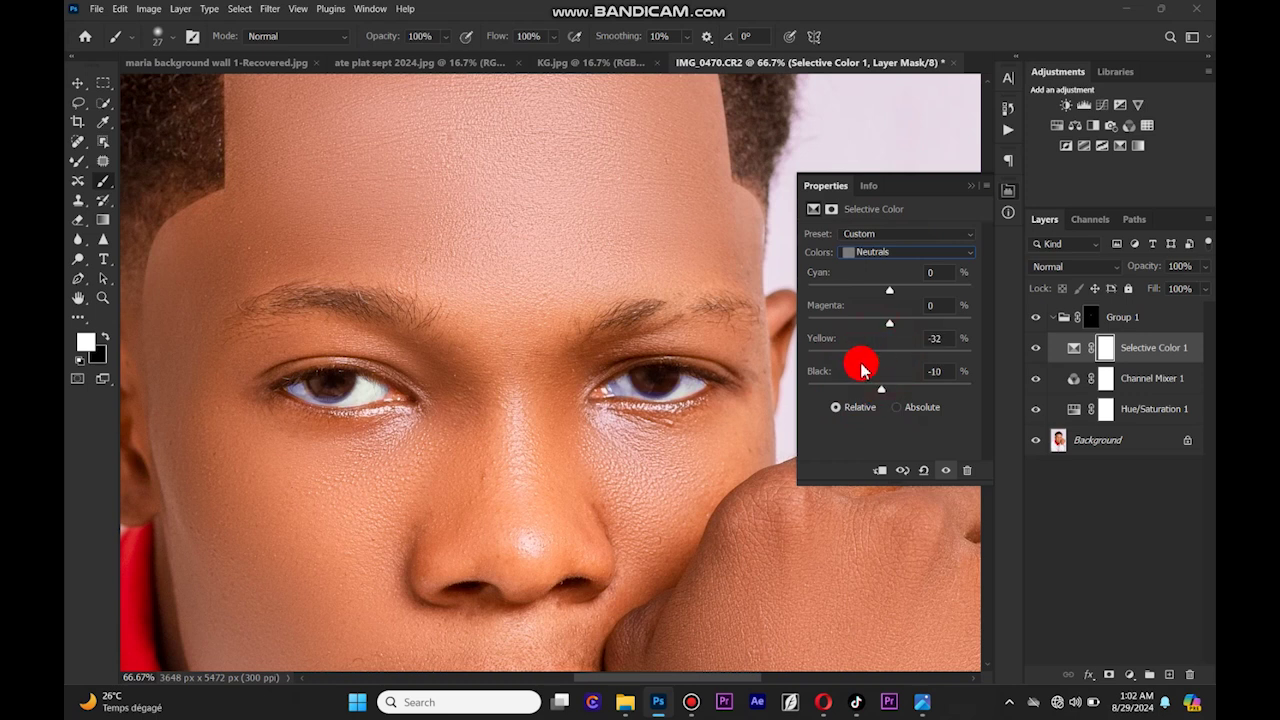
pyautogui.click(975, 190)
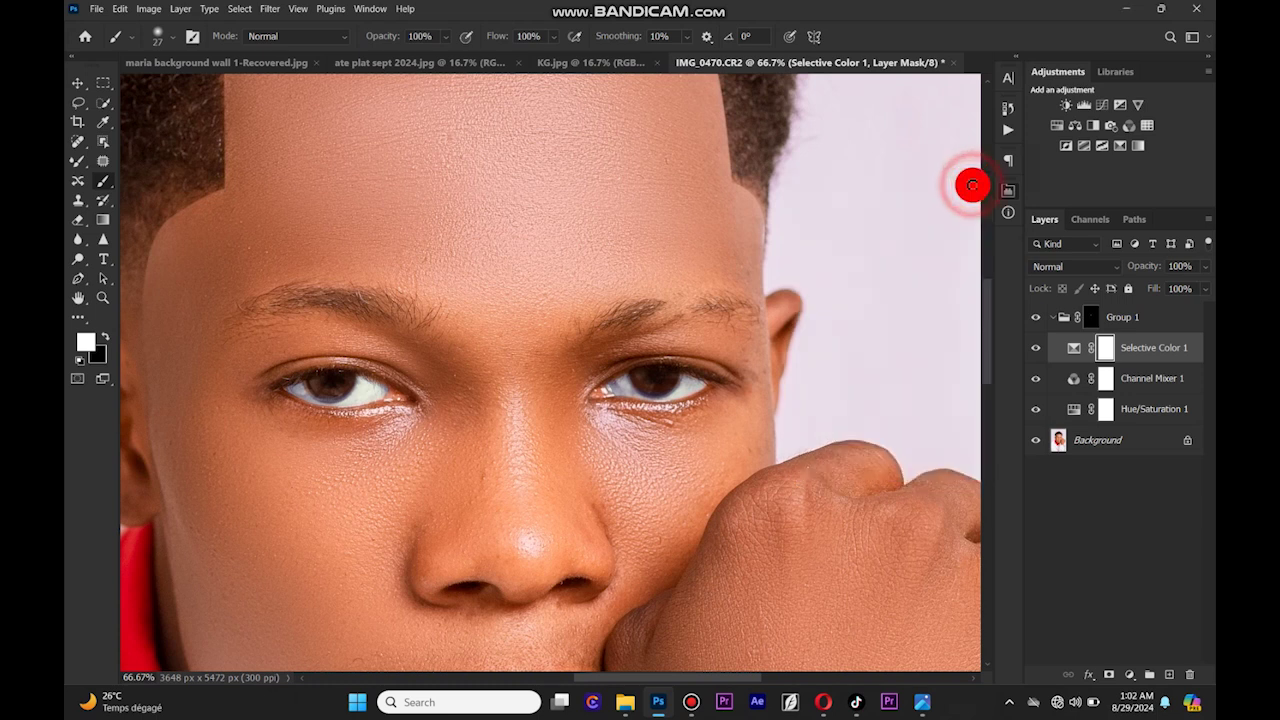
# Review Channel Mixer 1, then set Hue/Saturation 1 to Hue +35, Saturation -100, Lightness -14.
pyautogui.doubleClick(1075, 391)
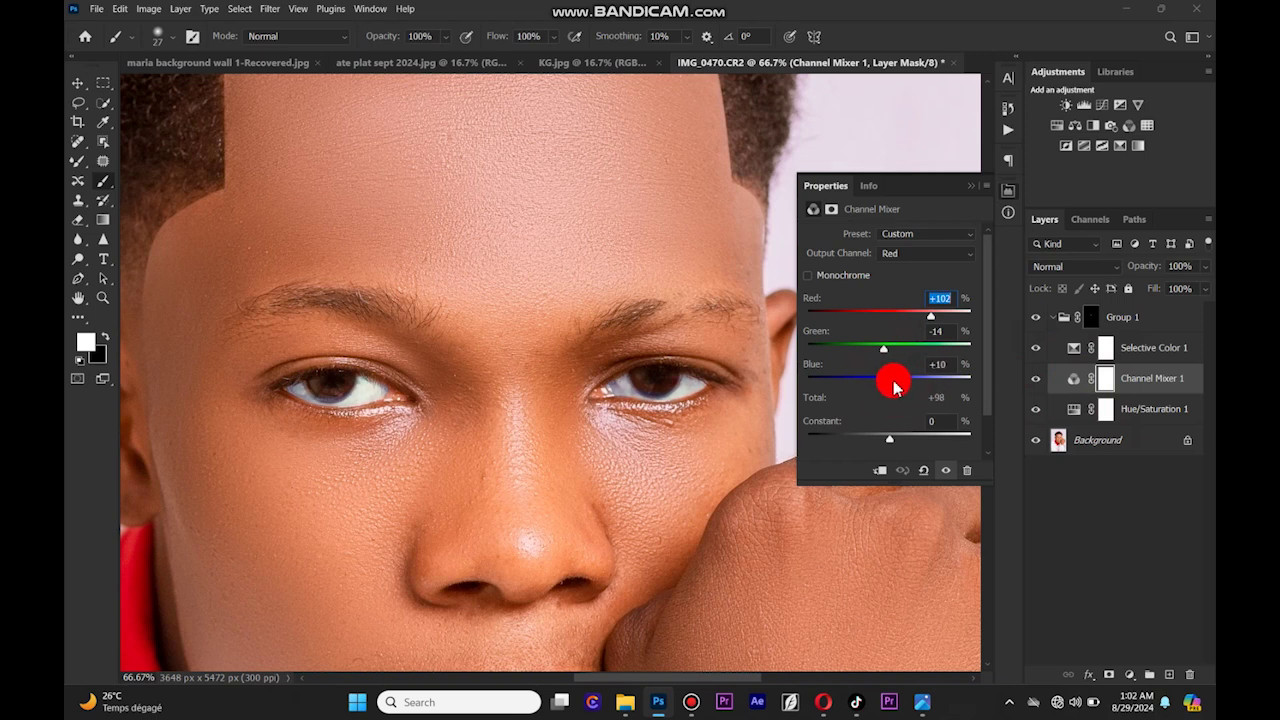
pyautogui.click(969, 186)
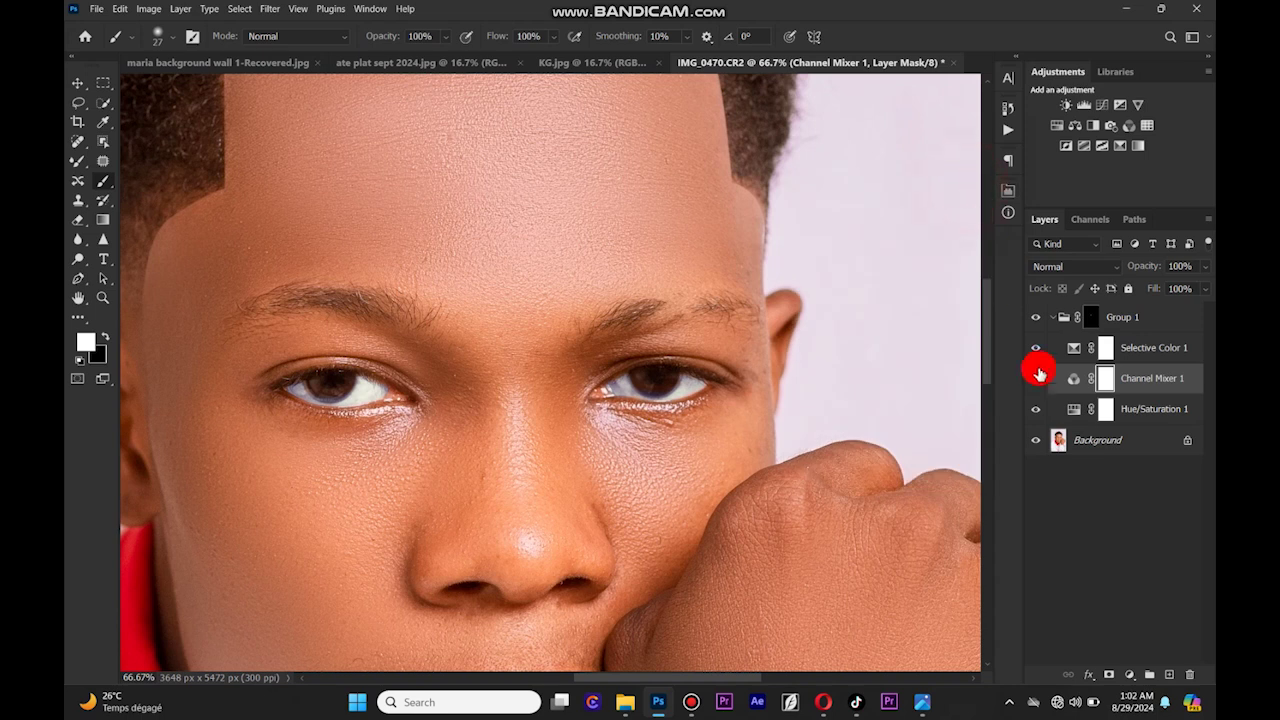
pyautogui.doubleClick(1066, 411)
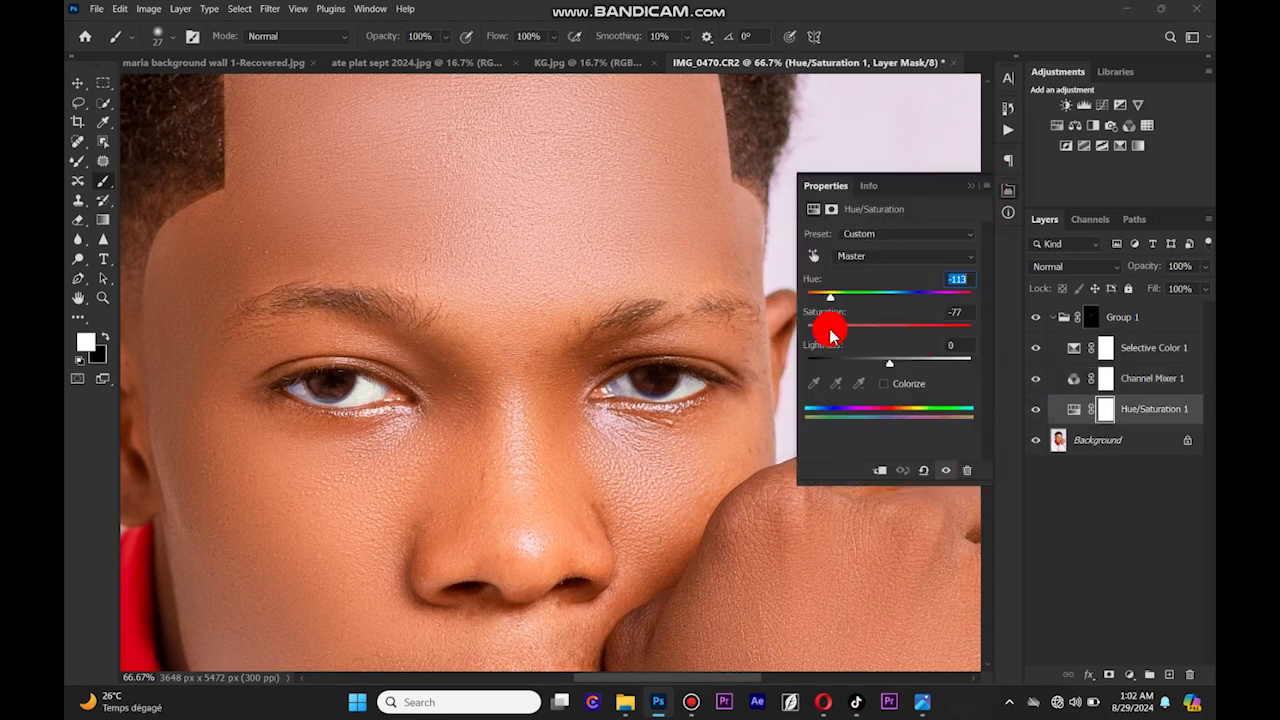
pyautogui.moveTo(827, 338)
pyautogui.mouseDown()
pyautogui.moveTo(791, 354)
pyautogui.moveTo(802, 332)
pyautogui.moveTo(925, 294)
pyautogui.mouseUp()
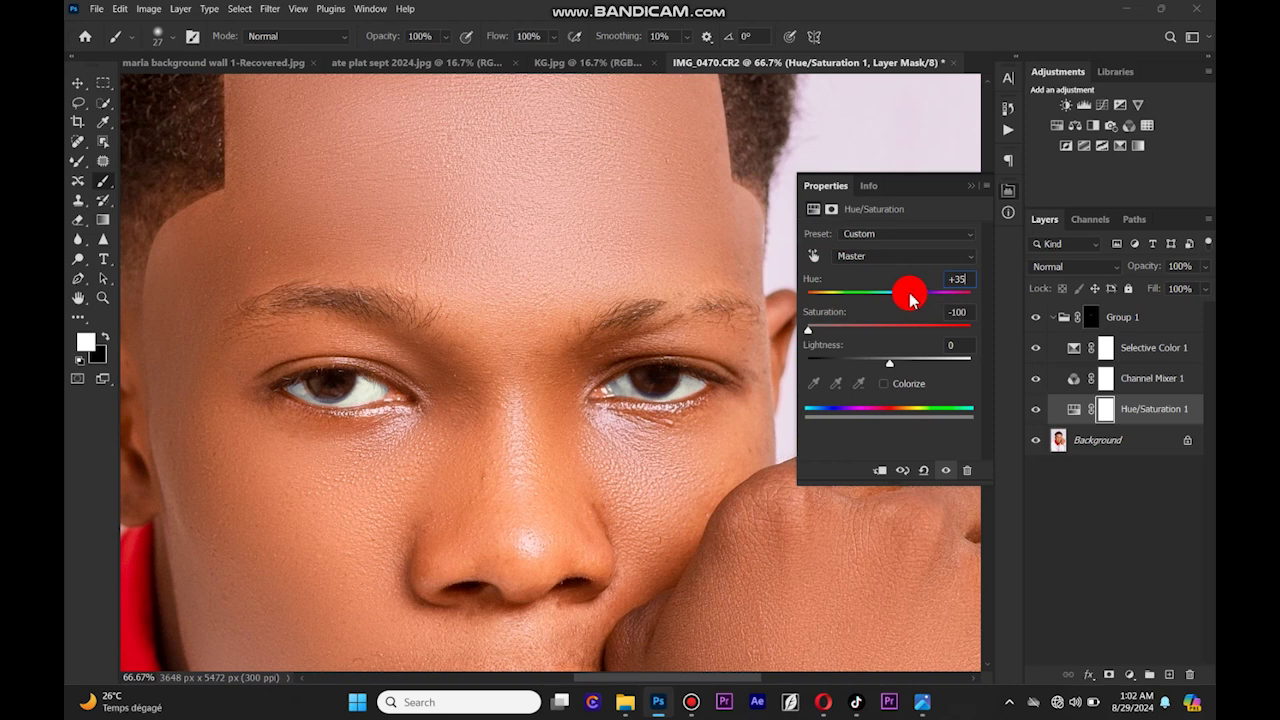
pyautogui.moveTo(903, 360)
pyautogui.mouseDown()
pyautogui.moveTo(857, 366)
pyautogui.moveTo(894, 368)
pyautogui.mouseUp()
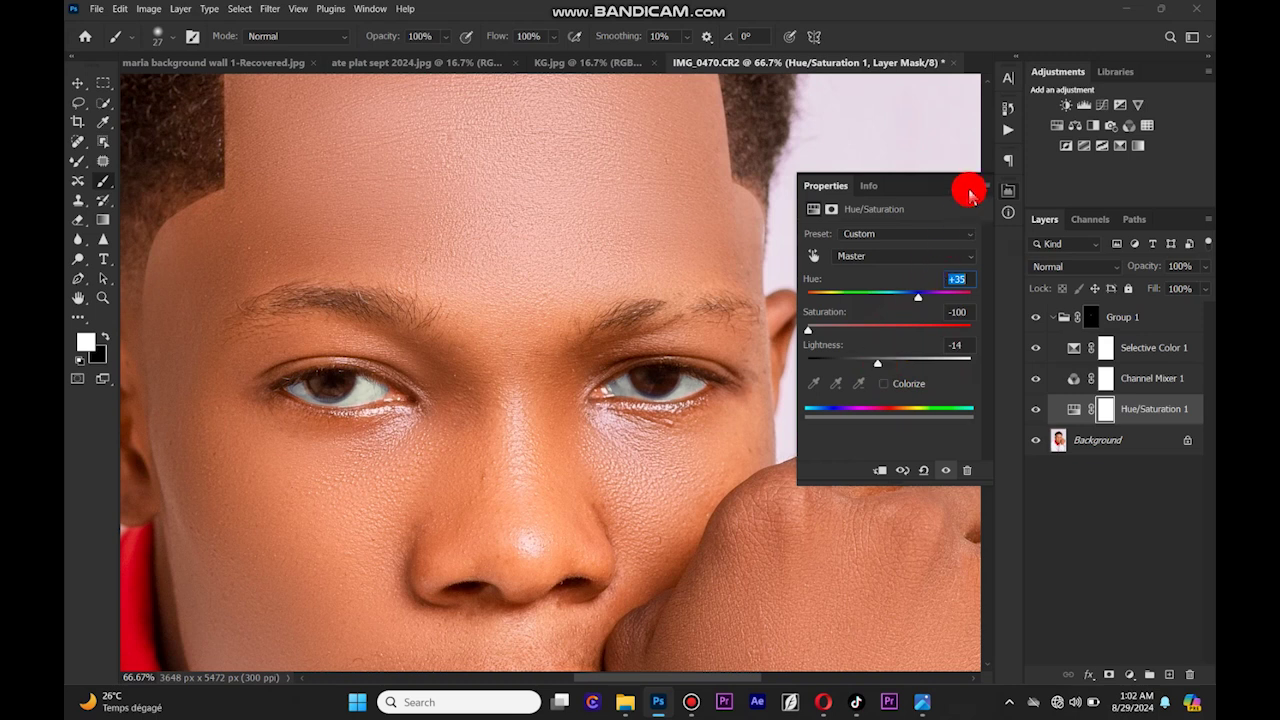
pyautogui.click(972, 196)
pyautogui.click(1049, 321)
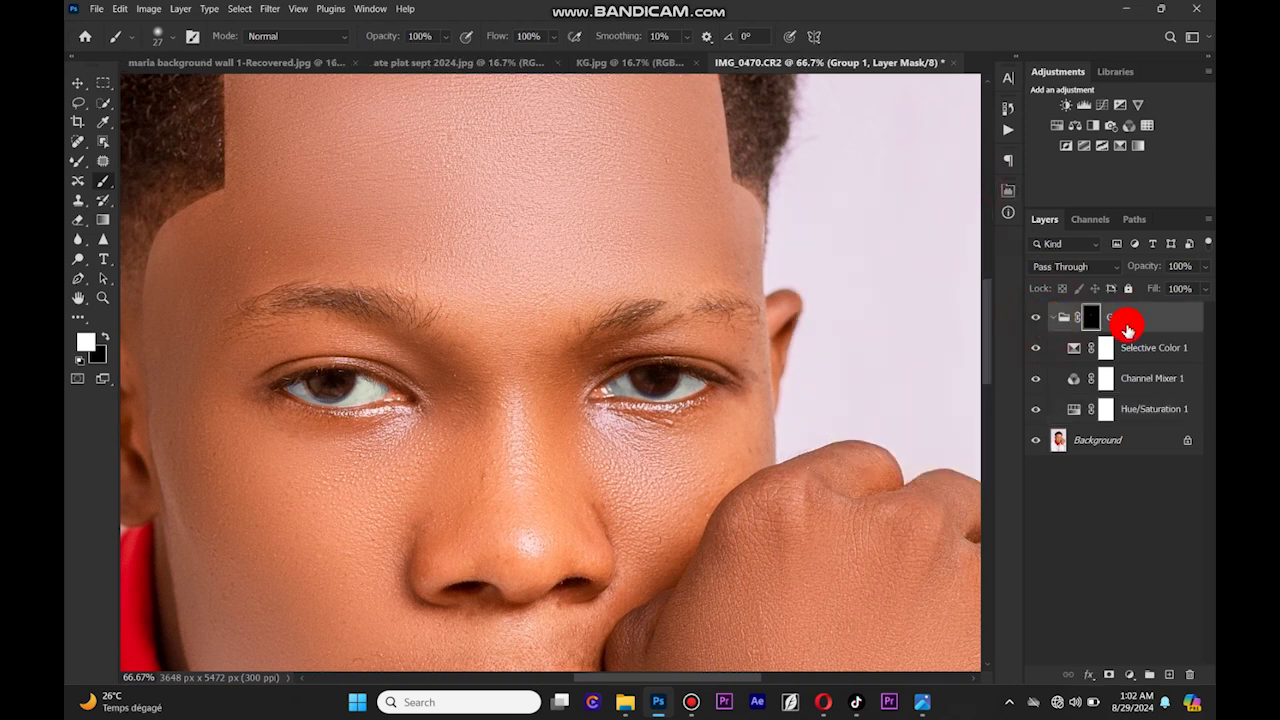
# Collapse Group 1 and flatten the image into a single Background layer.
pyautogui.click(1052, 318)
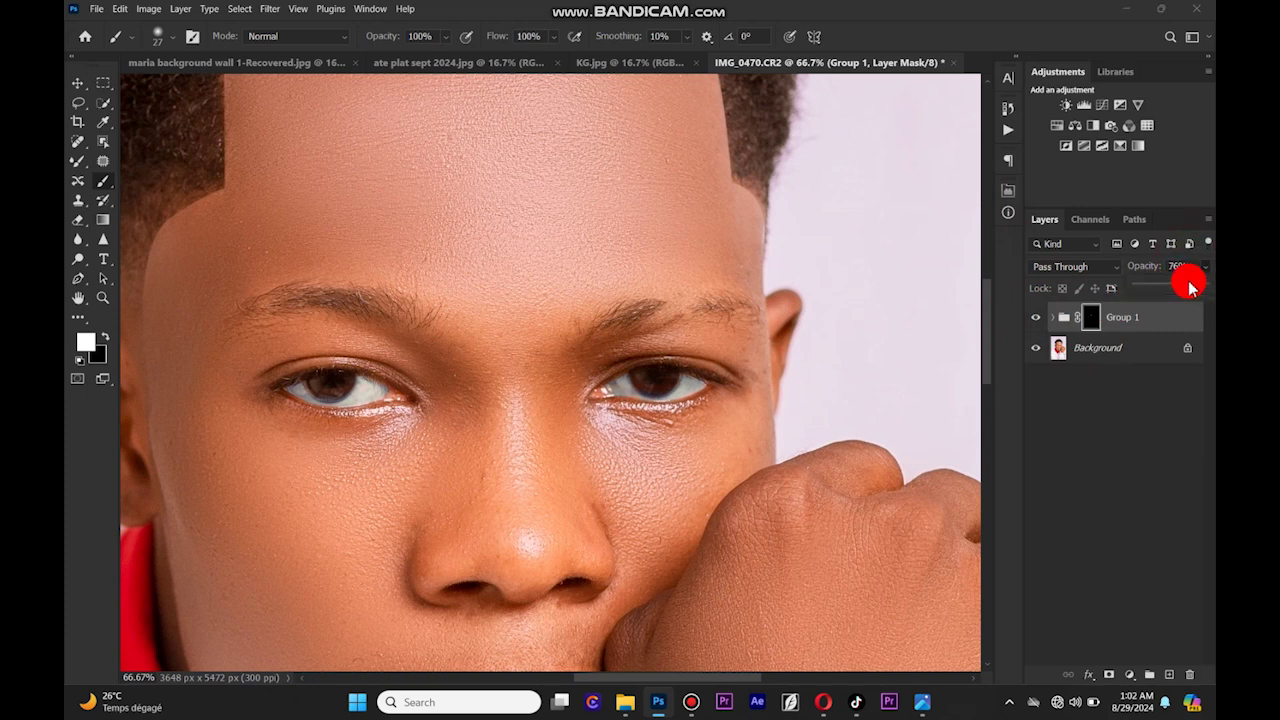
pyautogui.hotkey('ctrl', '-')
pyautogui.hotkey('ctrl', '-')
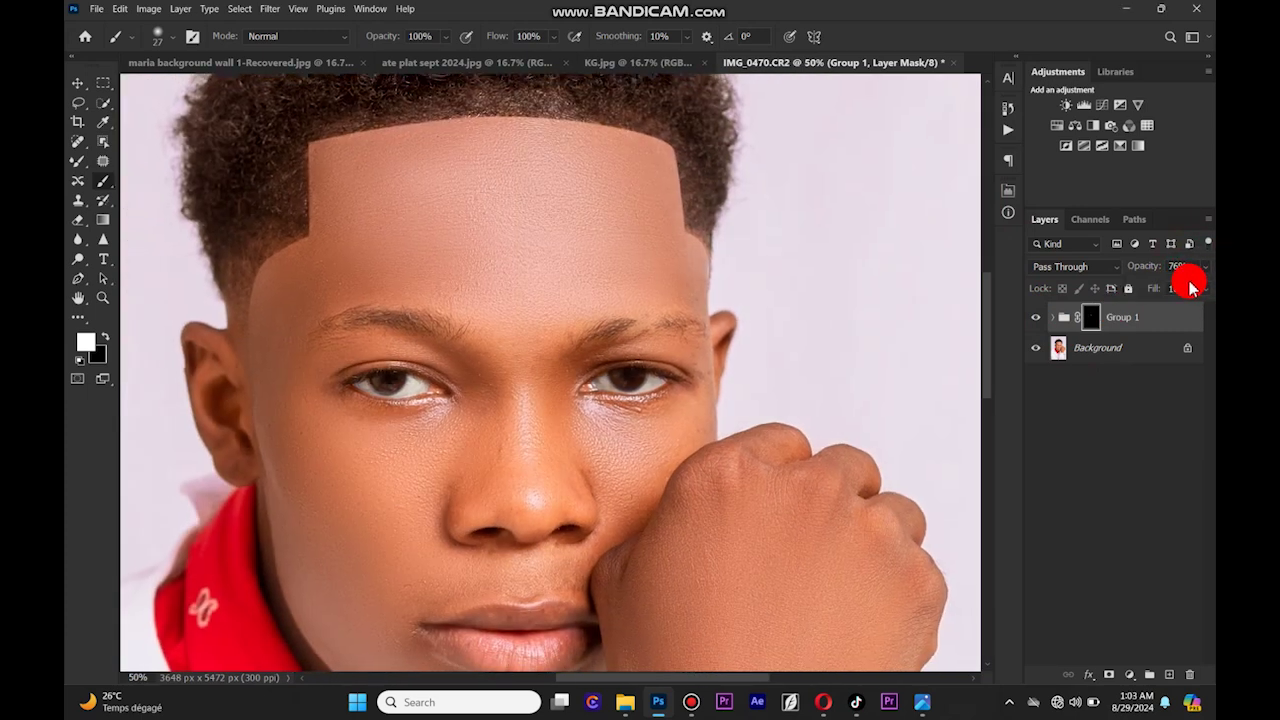
pyautogui.hotkey('ctrl', '-')
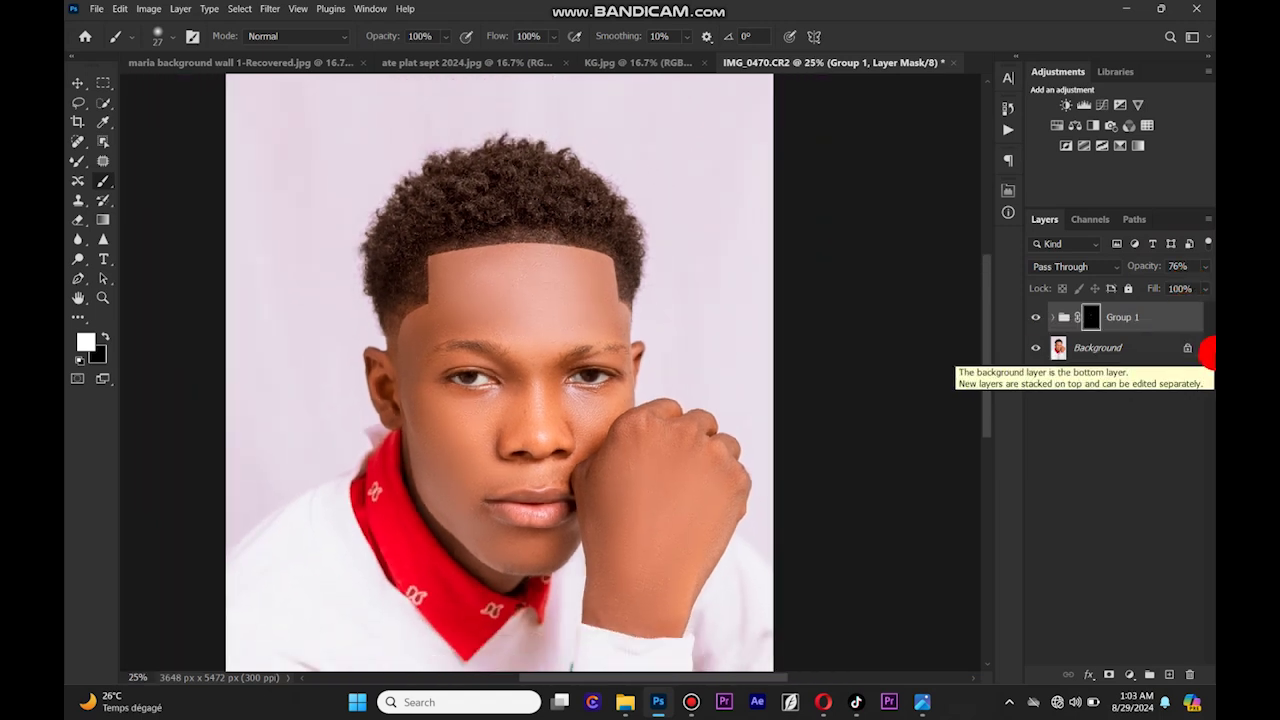
pyautogui.click(1118, 350)
pyautogui.rightClick(1118, 350)
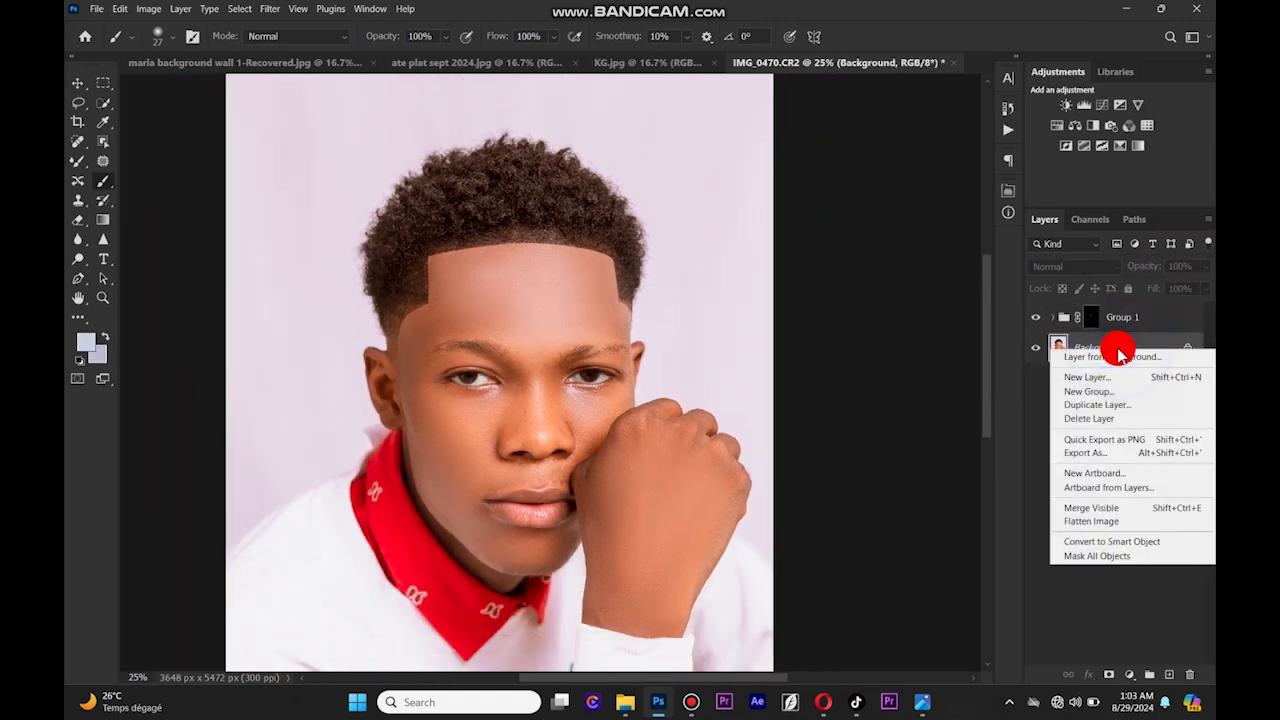
pyautogui.click(1114, 521)
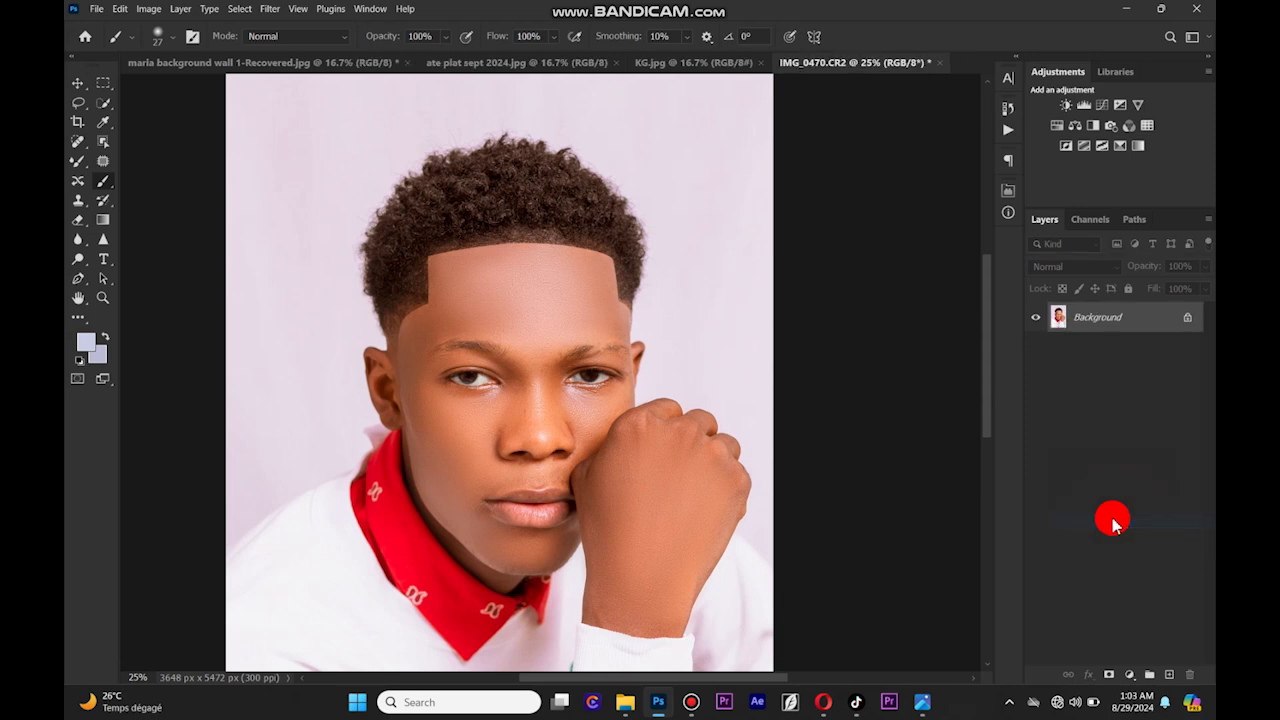
pyautogui.hotkey('ctrl', '-')
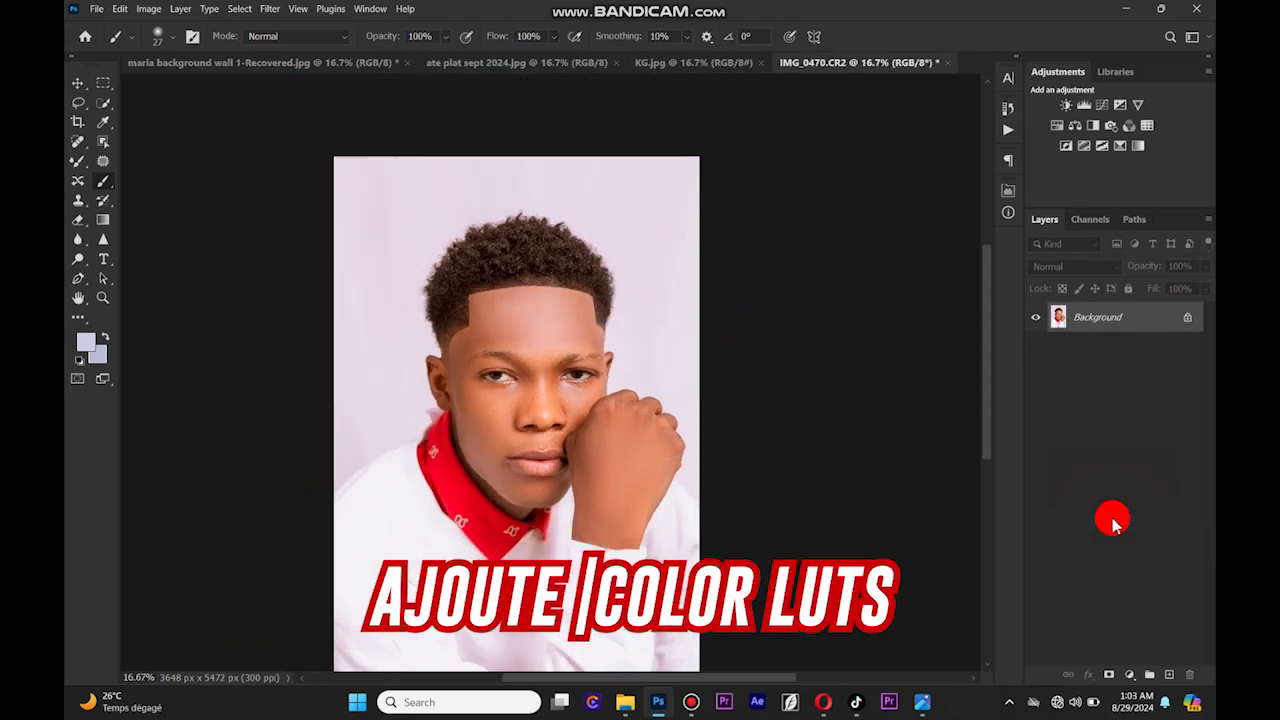
# Add a Color Lookup layer loading PORTRAIT COLOR LUTS.CUBE from the SD COLOR LUTS PACKAGE folder.
pyautogui.moveTo(985, 362); pyautogui.dragTo(986, 371)
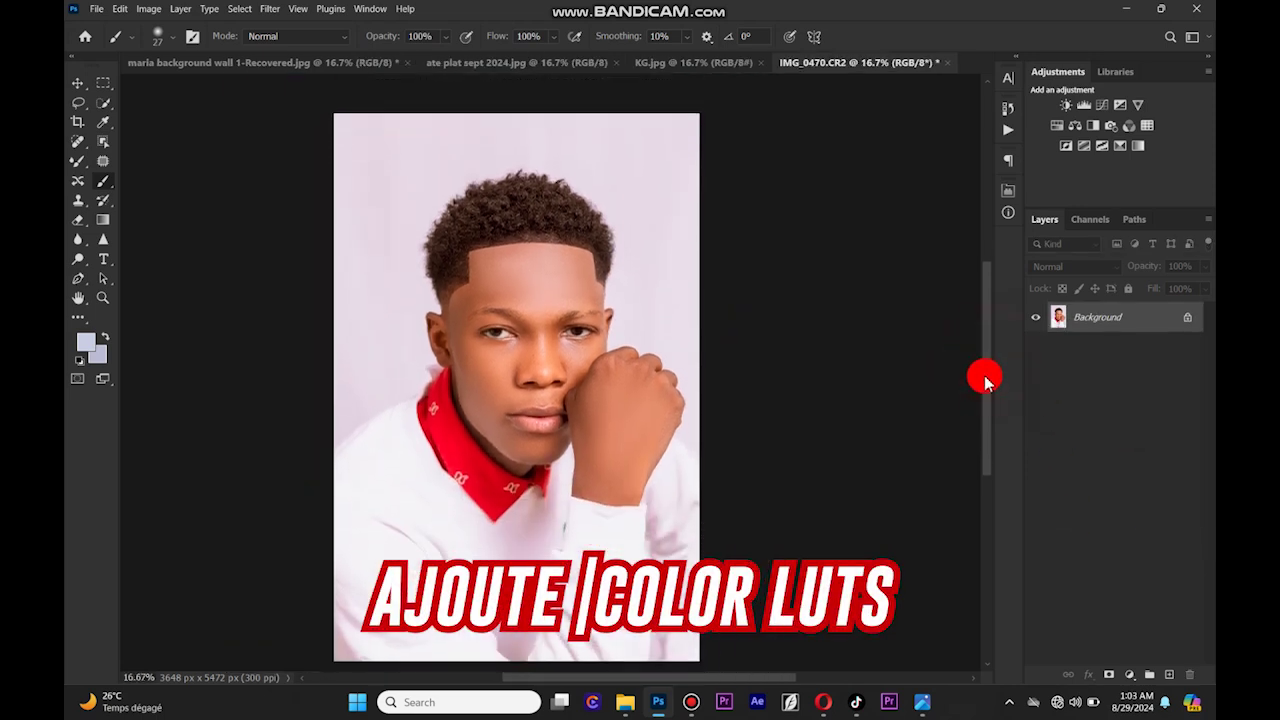
pyautogui.click(1147, 127)
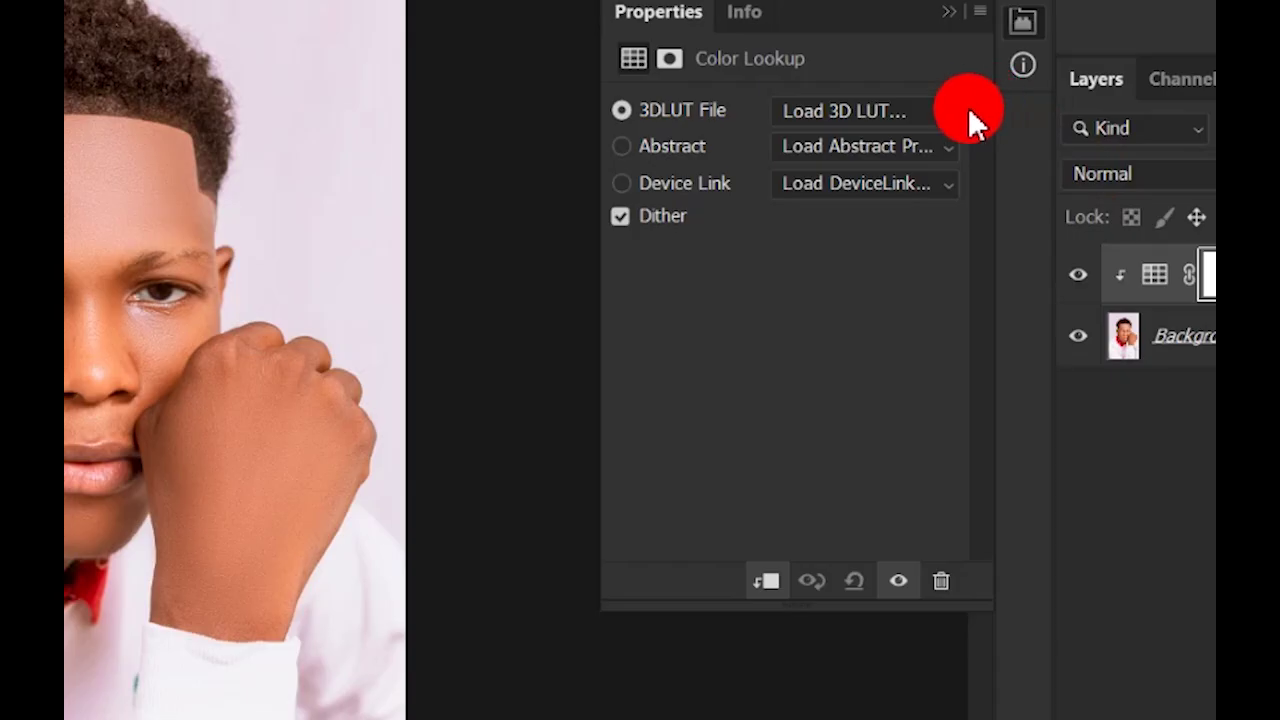
pyautogui.click(925, 236)
pyautogui.click(856, 140)
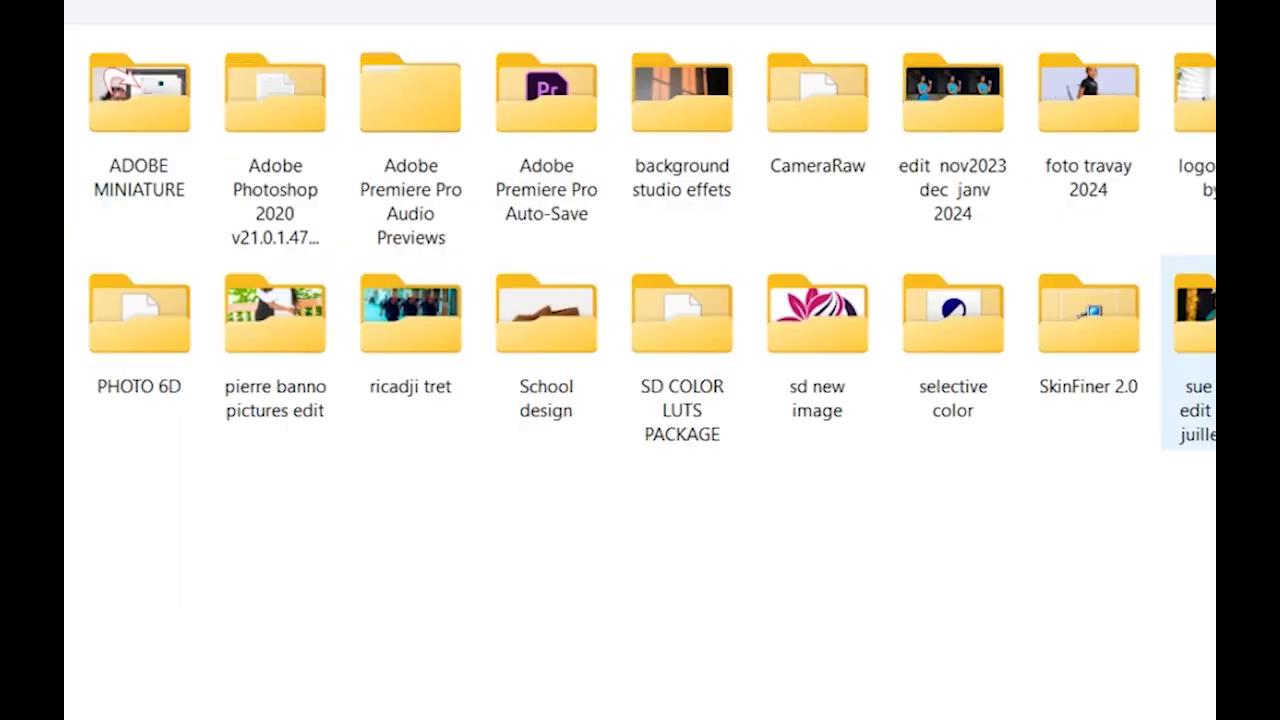
pyautogui.doubleClick(690, 323)
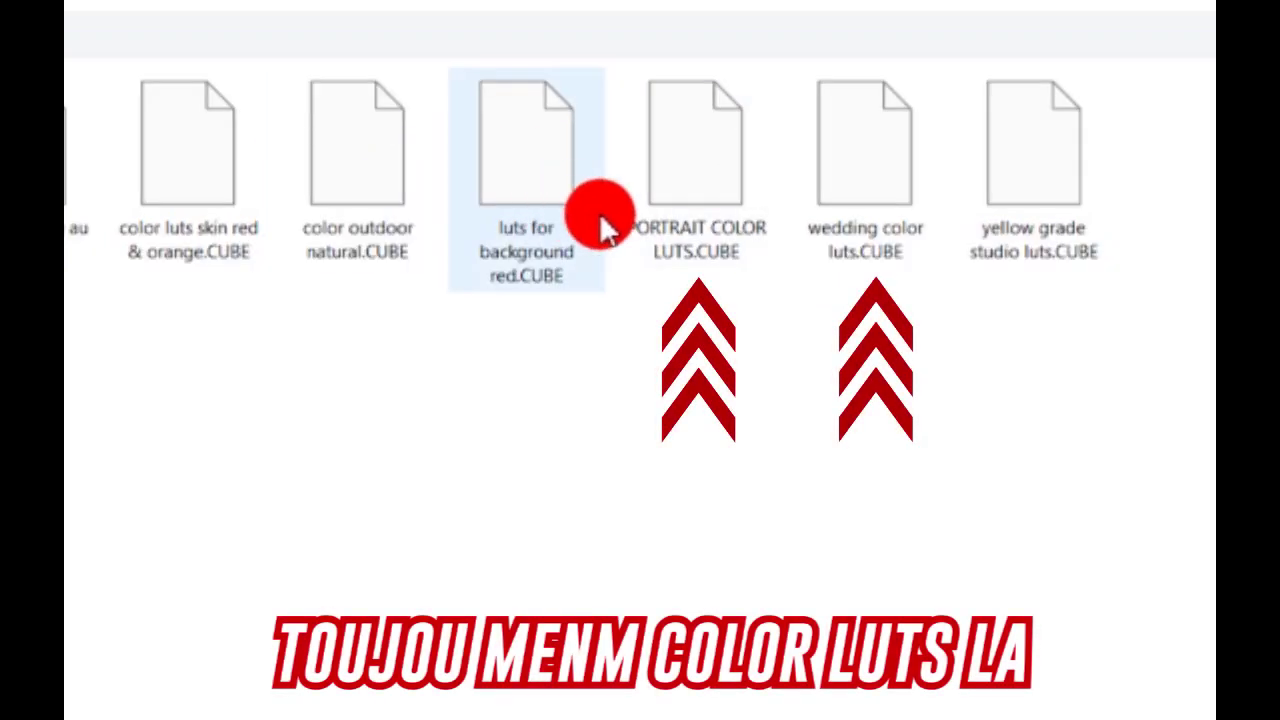
pyautogui.doubleClick(714, 178)
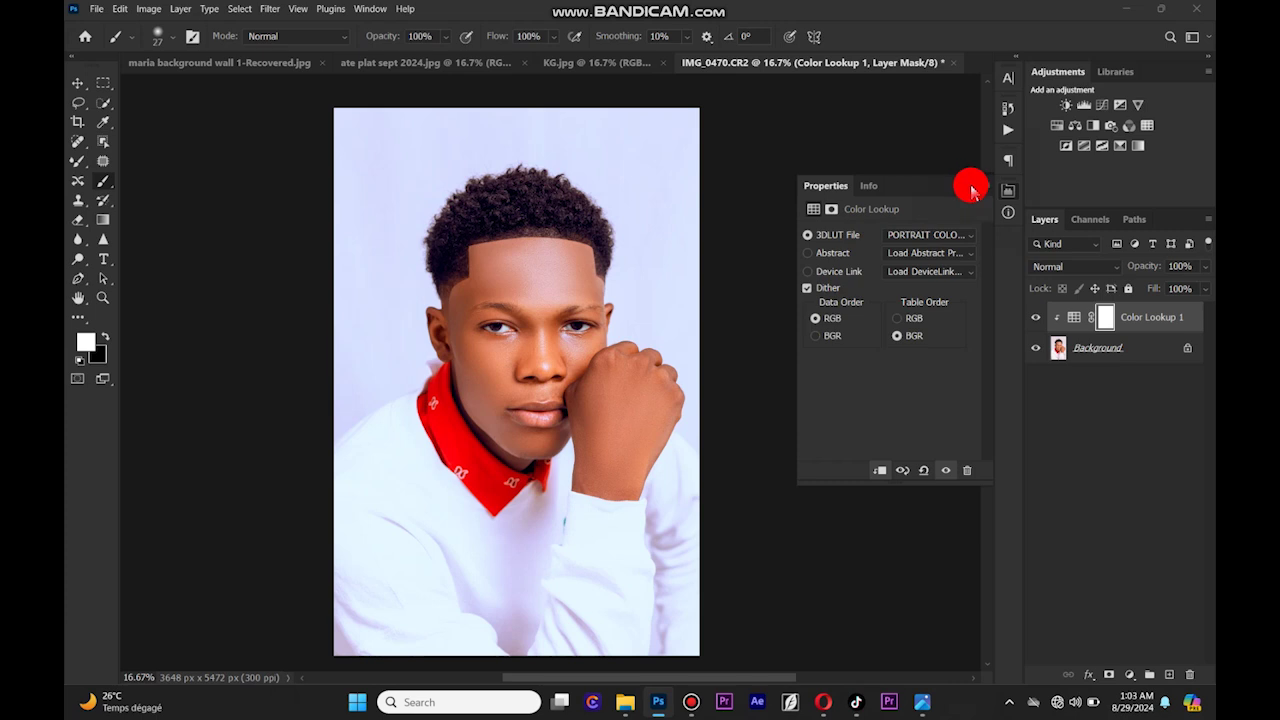
# Toggle Color Lookup 1 on and off to compare, keeping it visible at 100% opacity.
pyautogui.click(972, 190)
pyautogui.click(1036, 320)
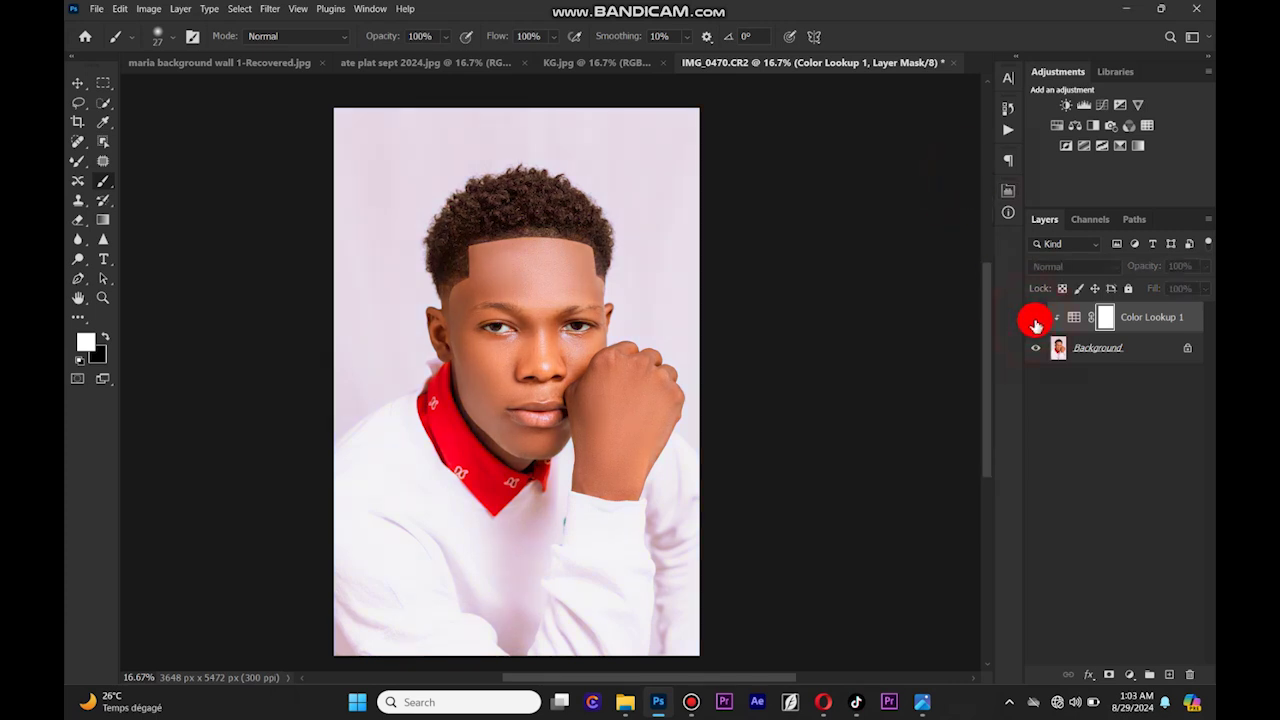
pyautogui.click(1036, 320)
pyautogui.click(1036, 320)
pyautogui.click(1036, 320)
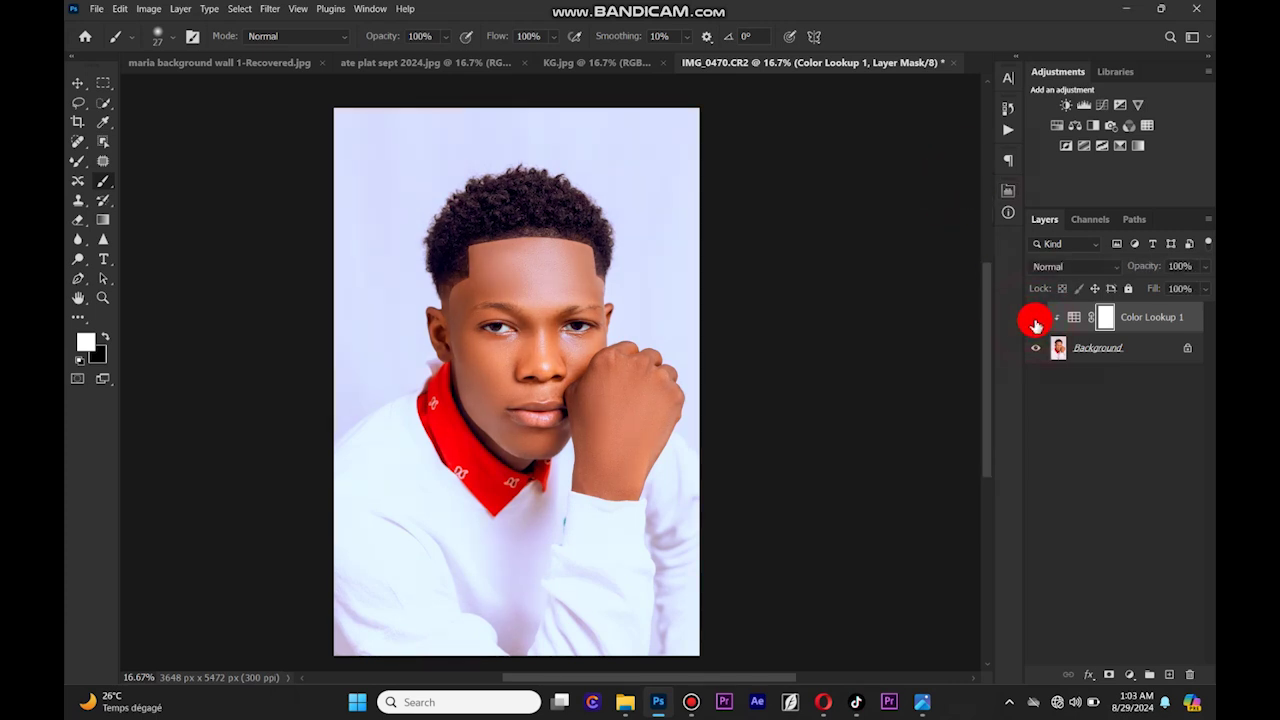
pyautogui.hotkey('ctrl', '+')
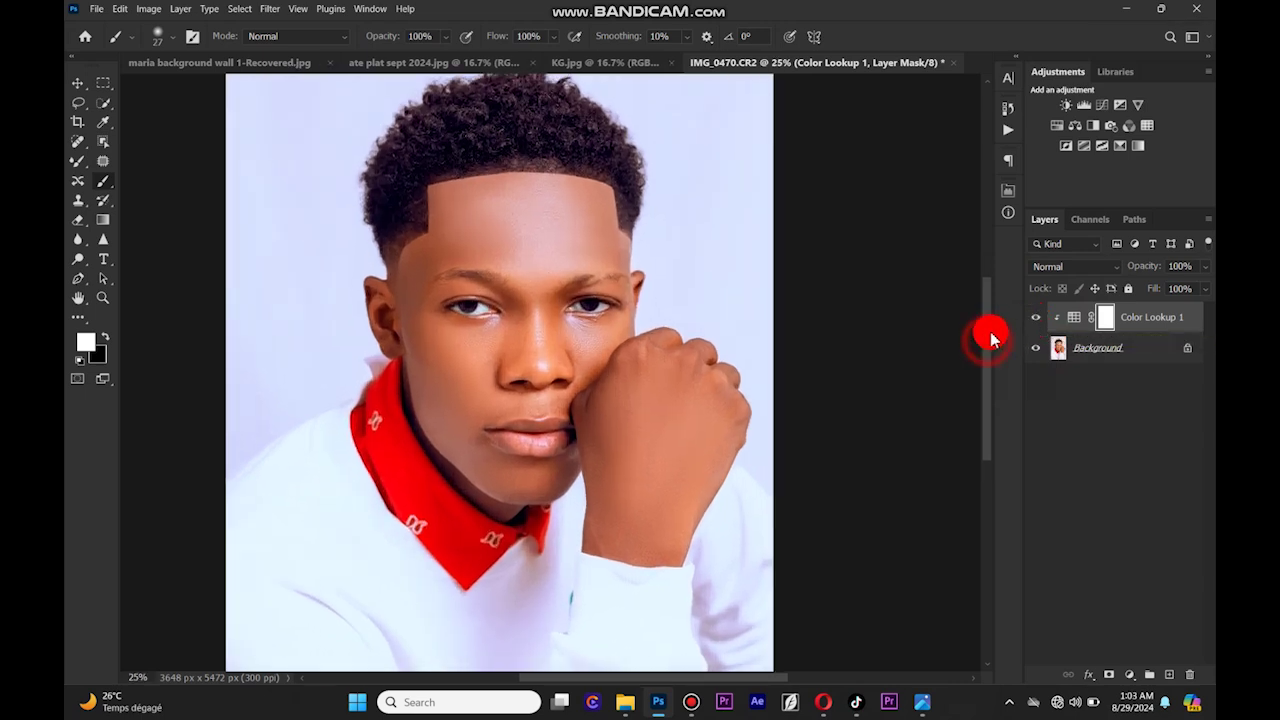
pyautogui.moveTo(986, 337); pyautogui.dragTo(986, 320)
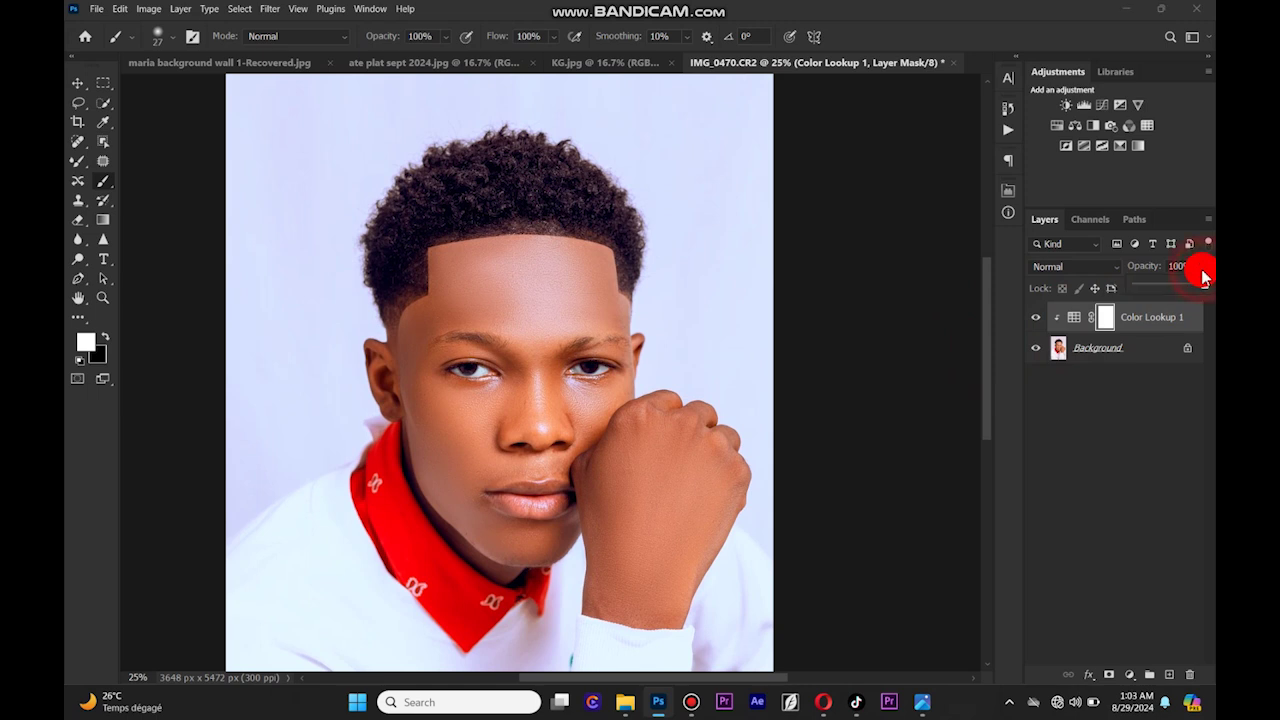
pyautogui.moveTo(1176, 300)
pyautogui.mouseDown()
pyautogui.moveTo(1103, 291)
pyautogui.moveTo(1146, 310)
pyautogui.mouseUp()
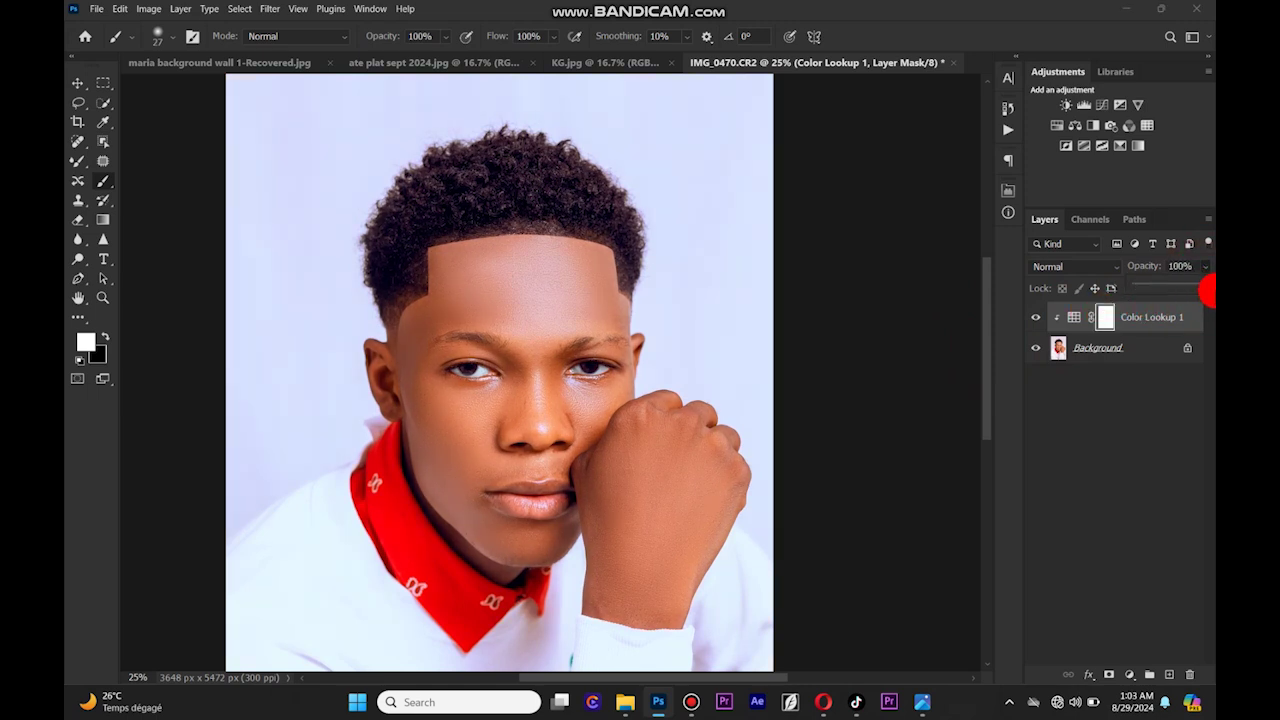
pyautogui.hotkey('ctrl', '-')
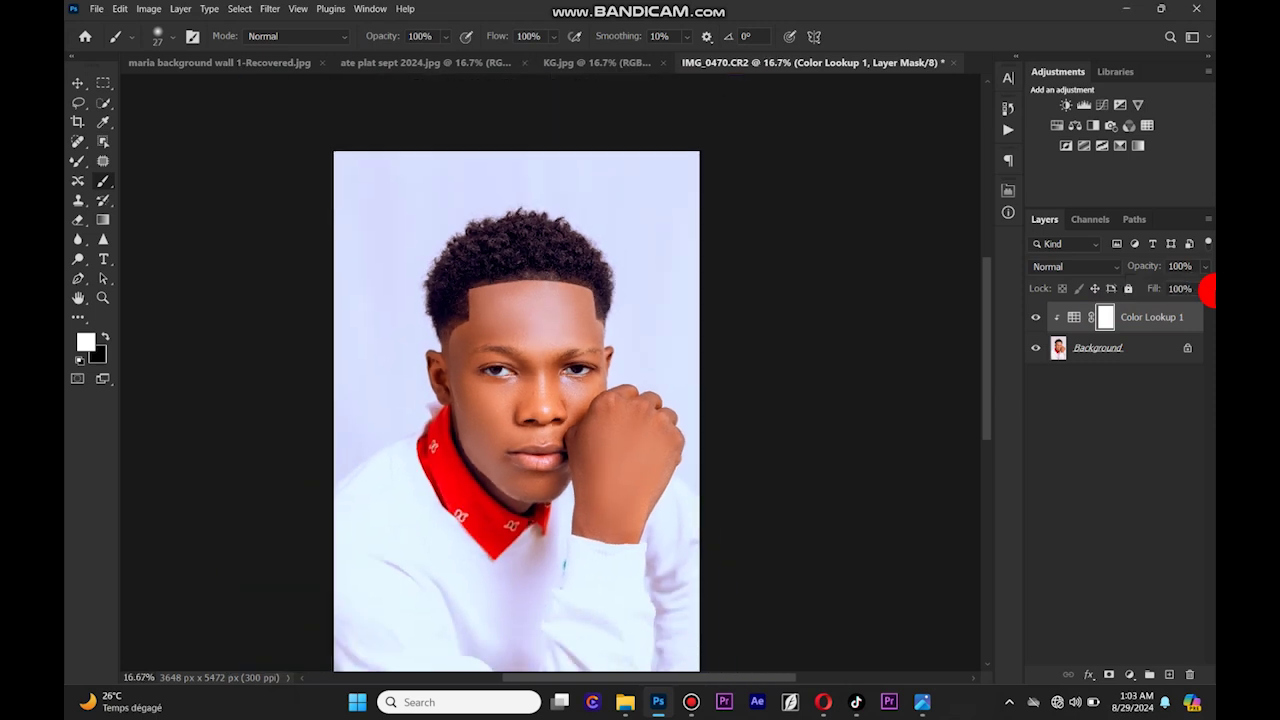
# Add a Selective Color layer with the Blacks range's Black set to +4.
pyautogui.click(1120, 145)
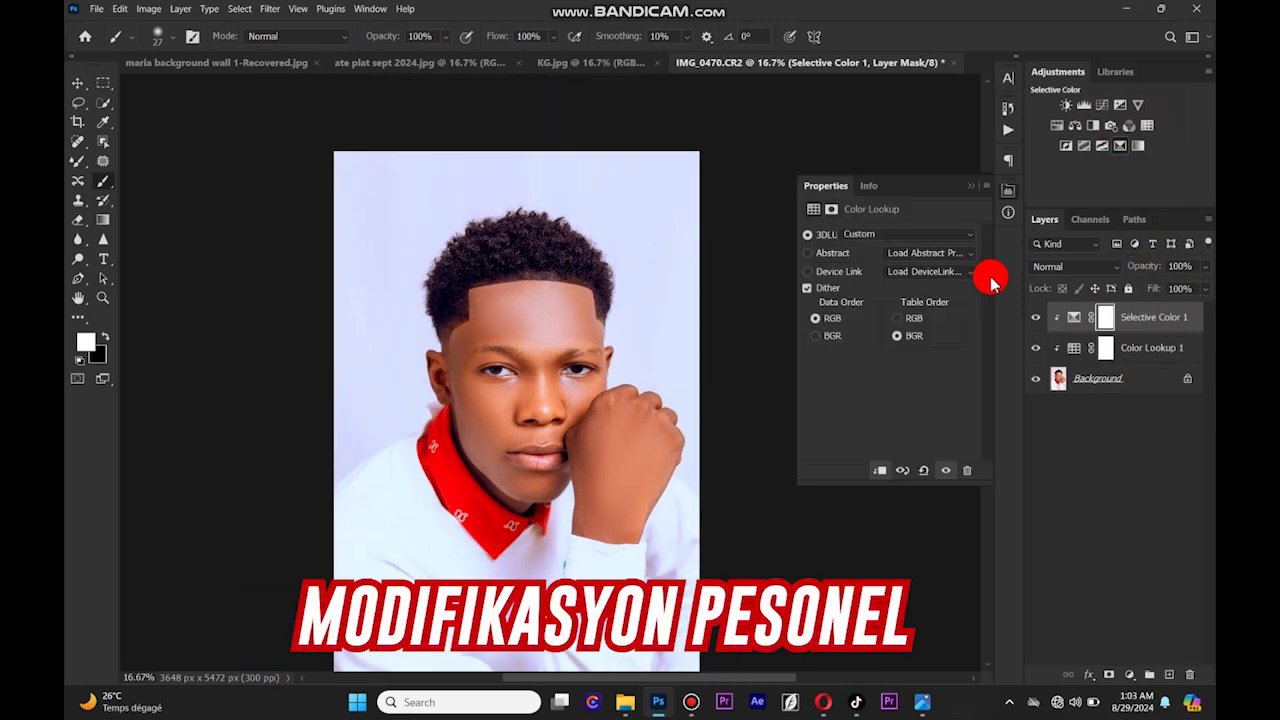
pyautogui.click(947, 251)
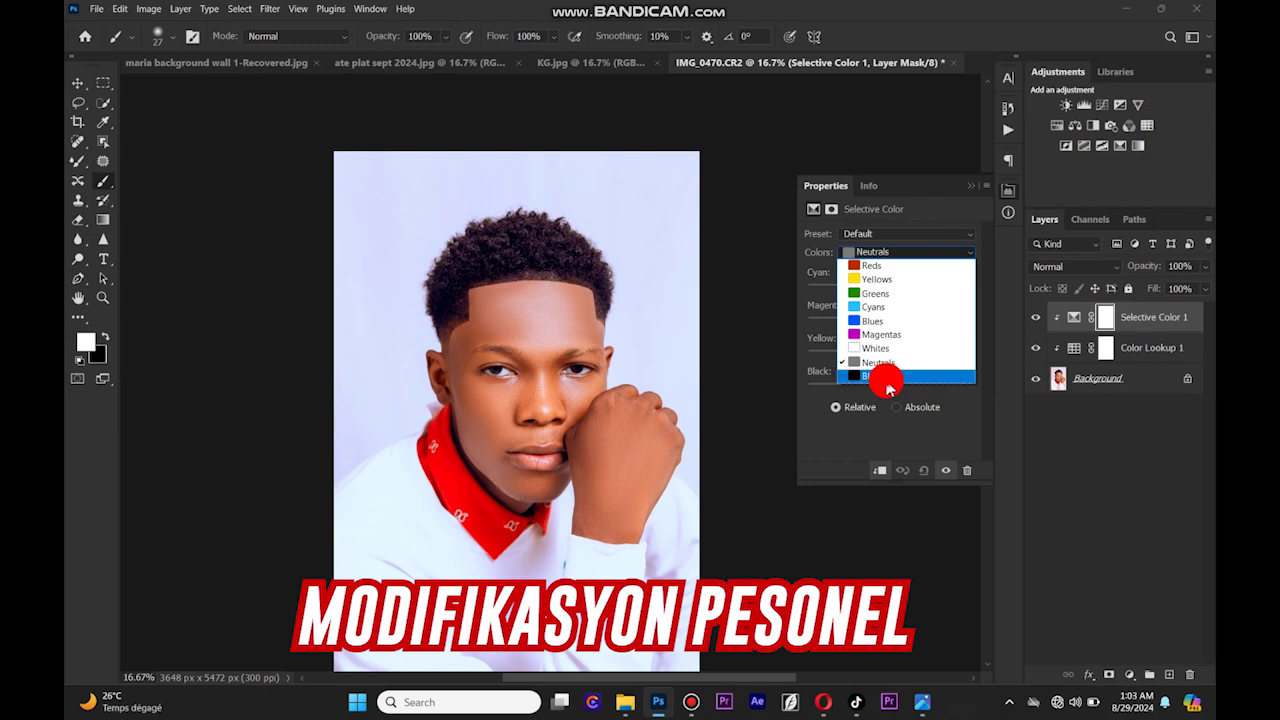
pyautogui.click(887, 382)
pyautogui.moveTo(887, 386); pyautogui.dragTo(896, 390)
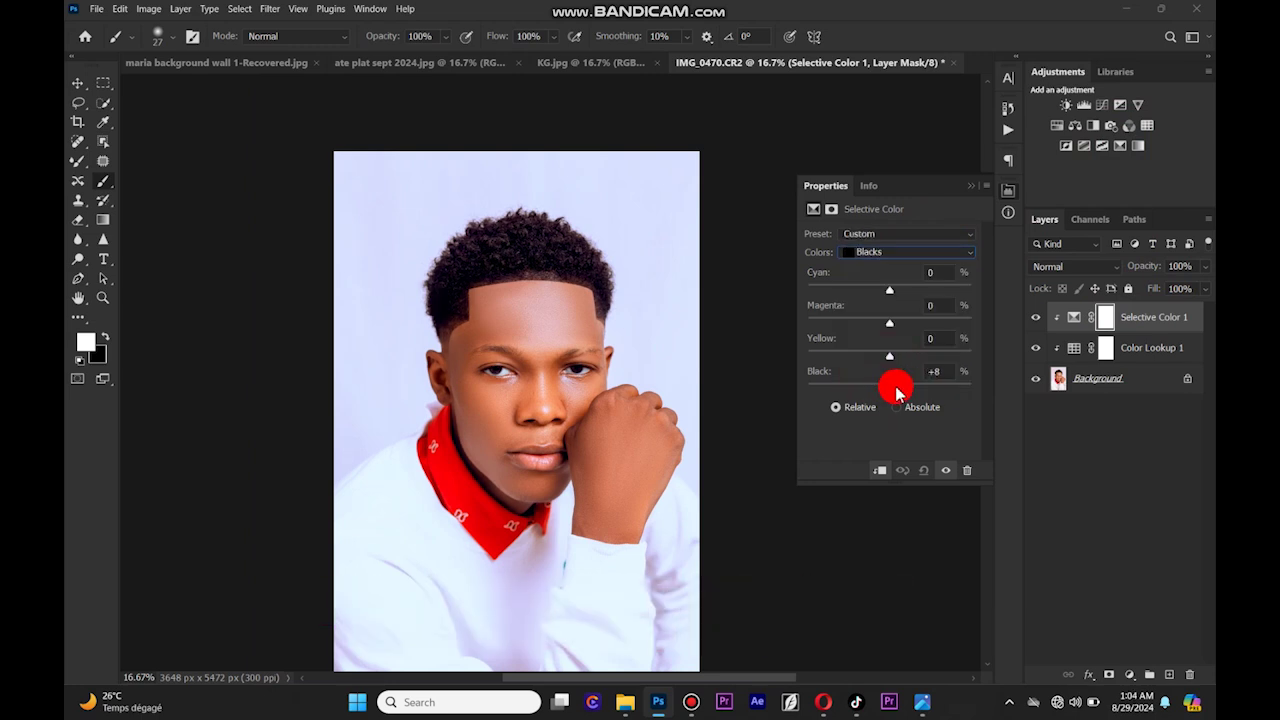
pyautogui.click(976, 190)
# Flatten the image to one Background layer and launch the SkinFiner filter.
pyautogui.click(1132, 390)
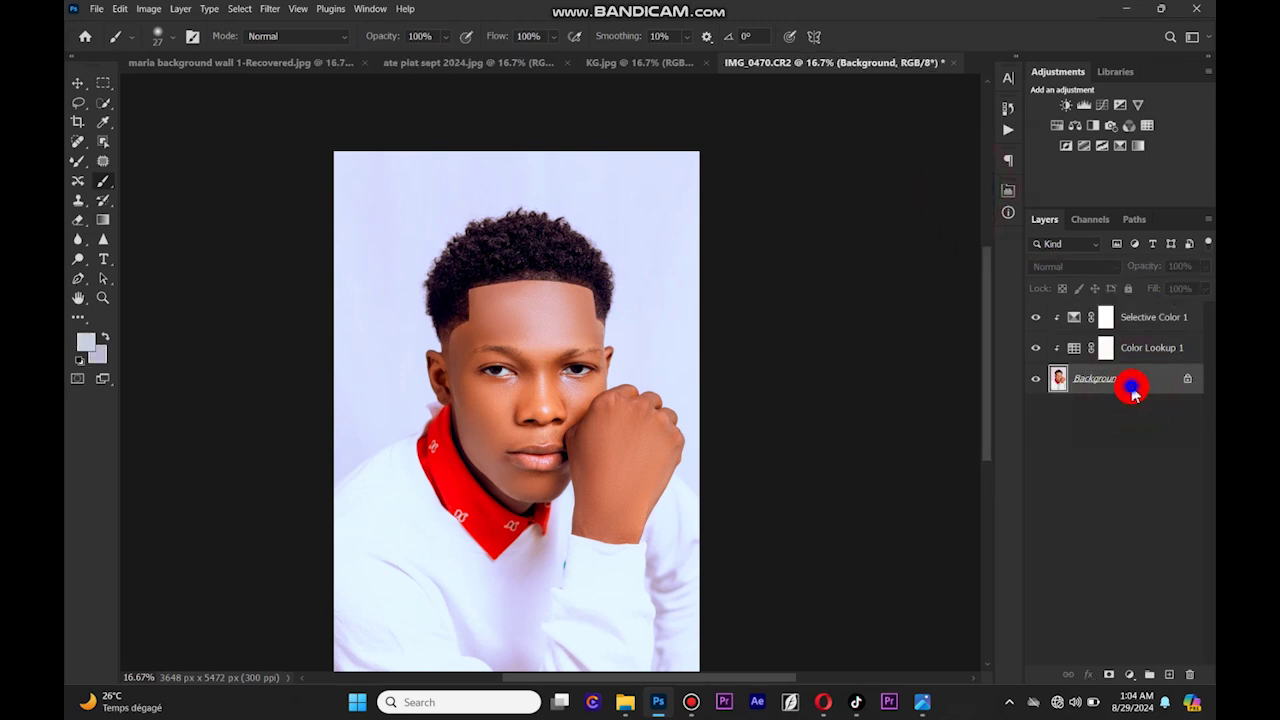
pyautogui.rightClick(1132, 390)
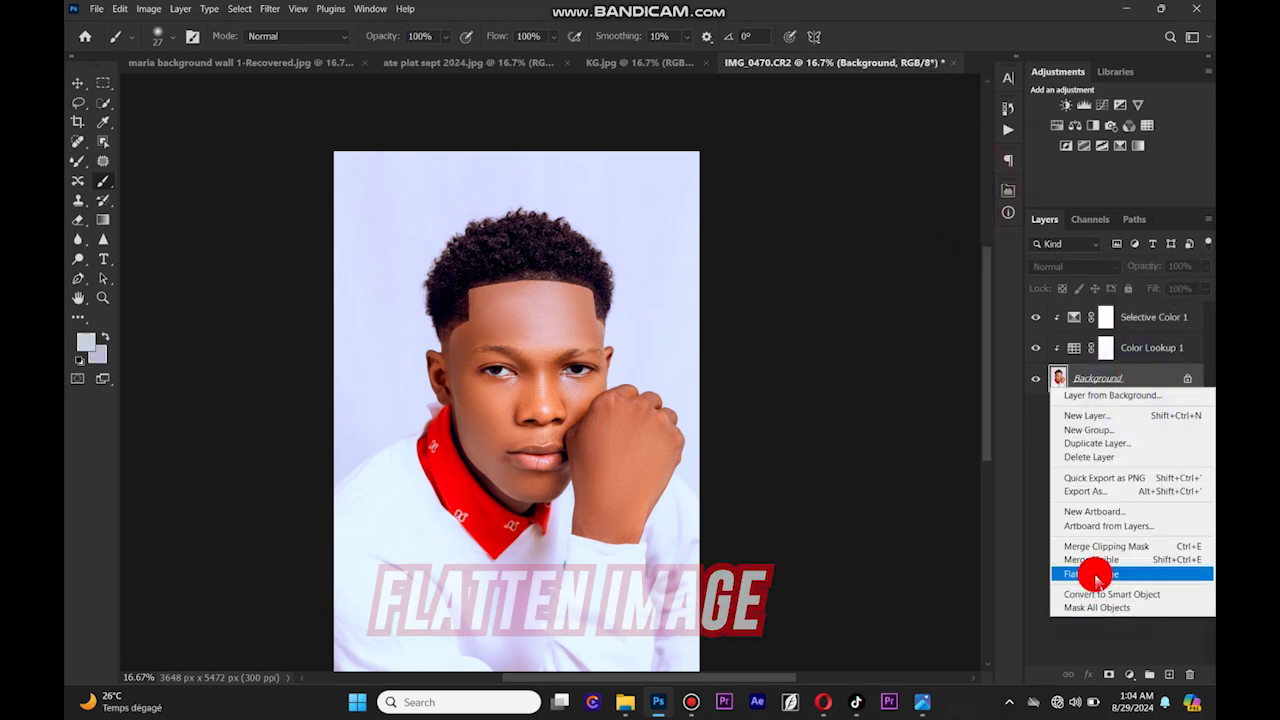
pyautogui.click(1096, 575)
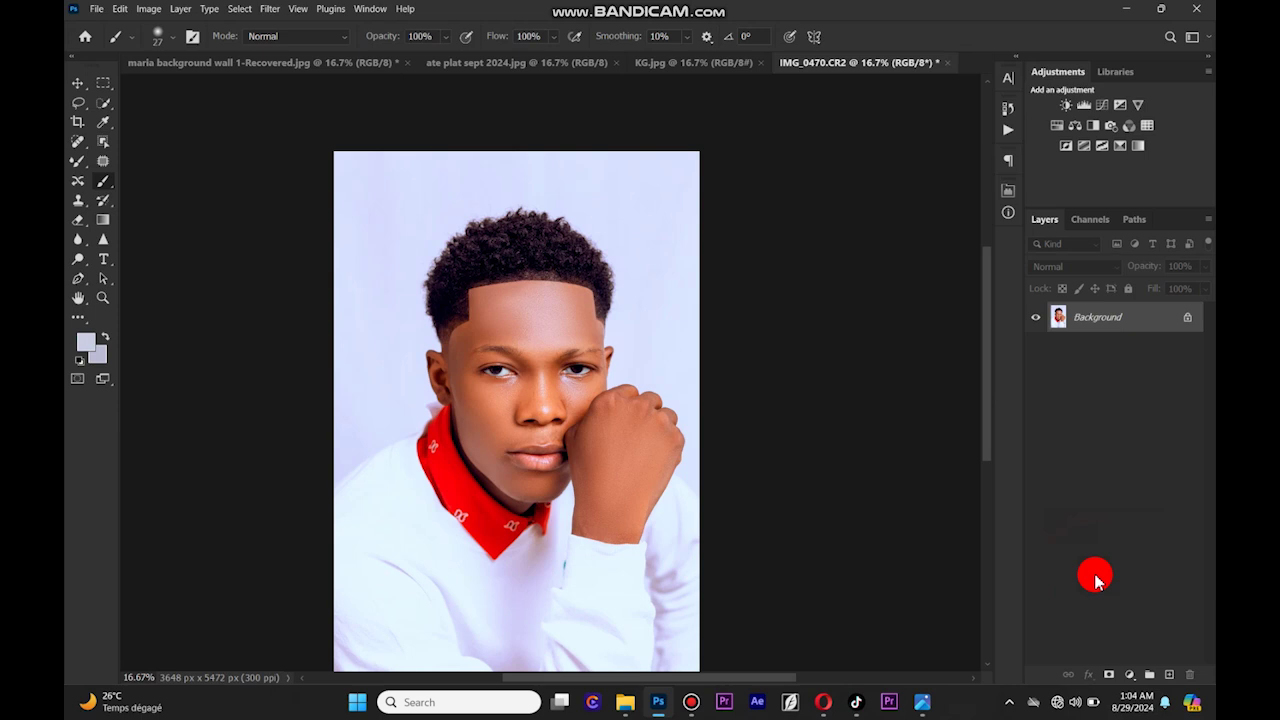
pyautogui.hotkey('ctrl', '+')
pyautogui.hotkey('ctrl', '+')
pyautogui.hotkey('ctrl', '+')
pyautogui.hotkey('ctrl', '-')
pyautogui.hotkey('ctrl', '-')
pyautogui.hotkey('ctrl', '-')
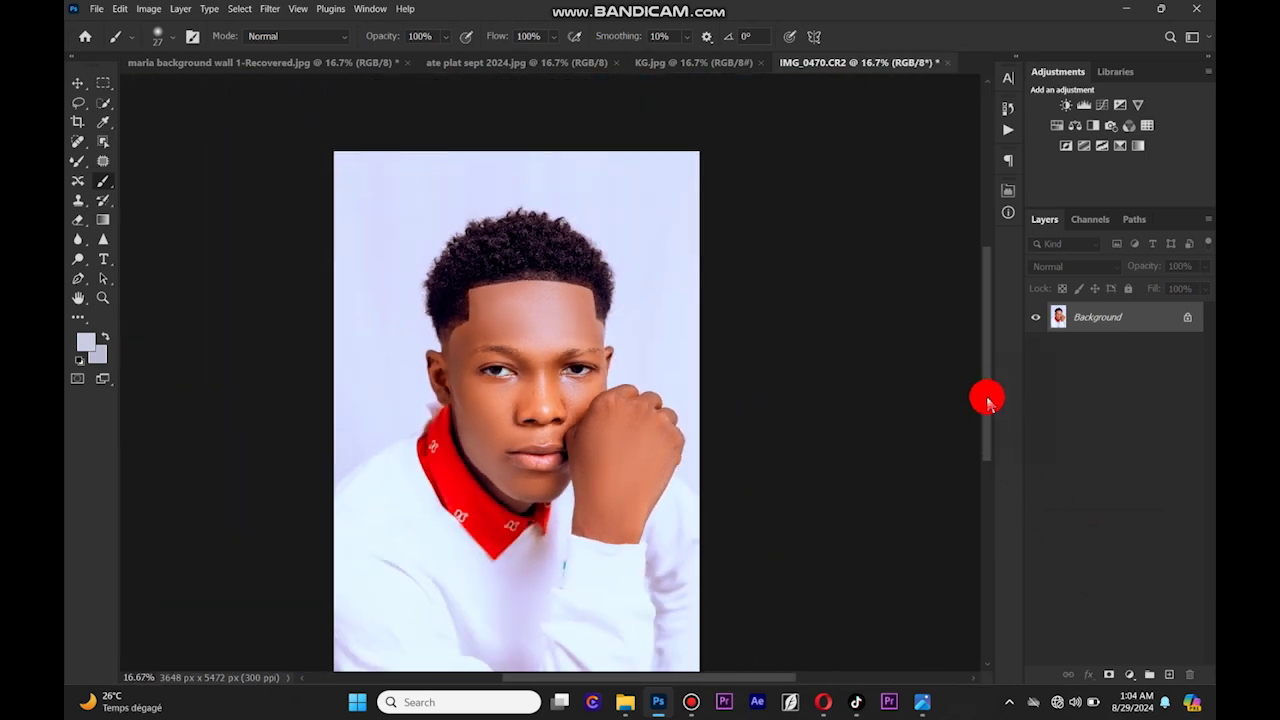
pyautogui.moveTo(990, 403); pyautogui.dragTo(986, 414)
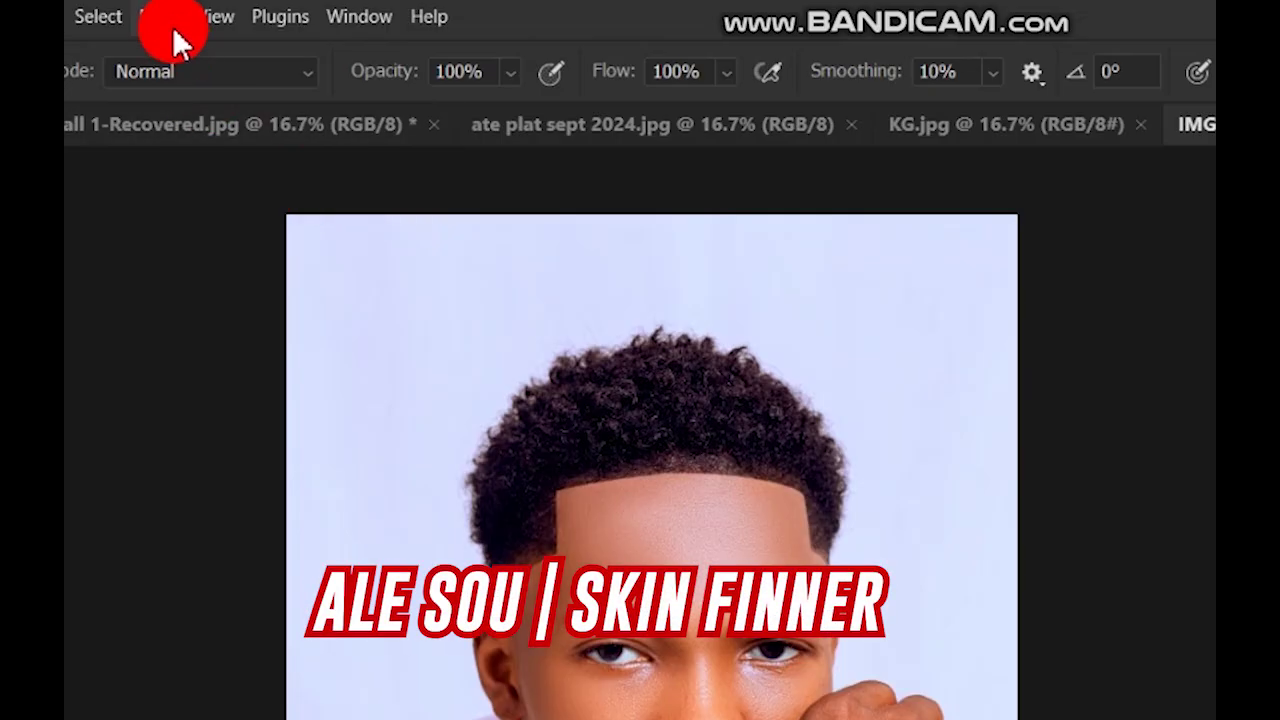
pyautogui.click(276, 13)
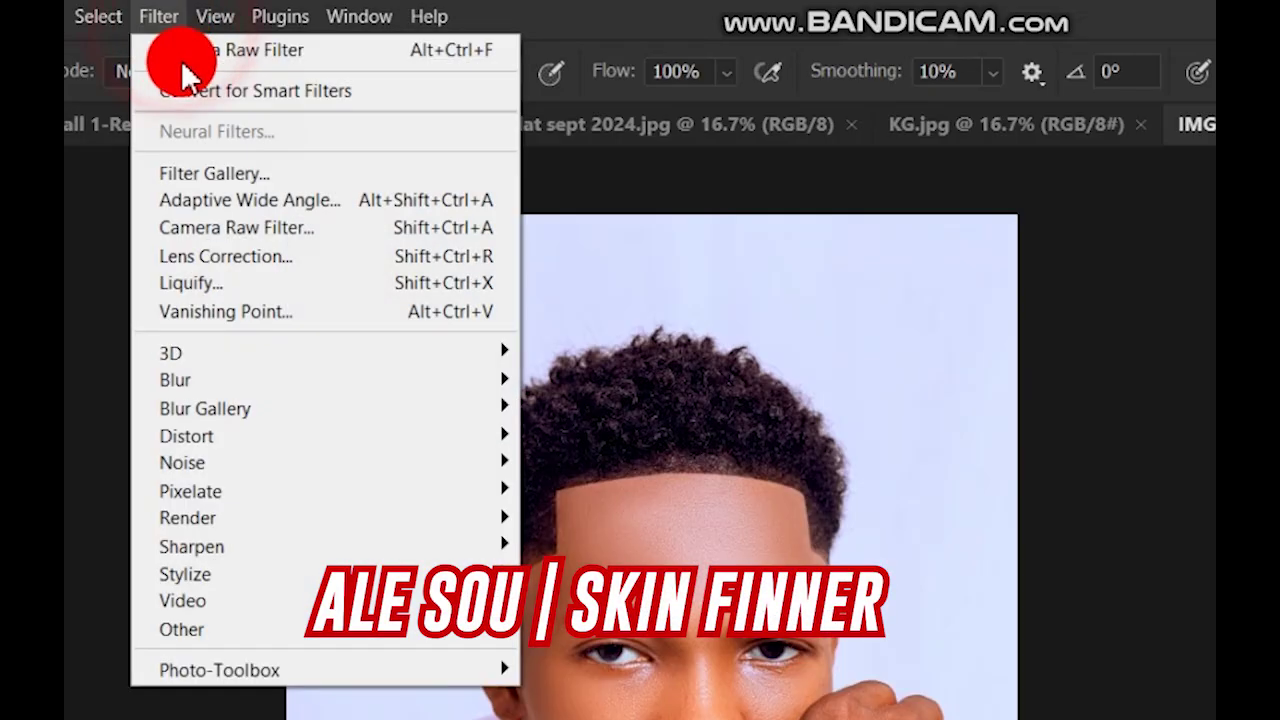
pyautogui.click(580, 678)
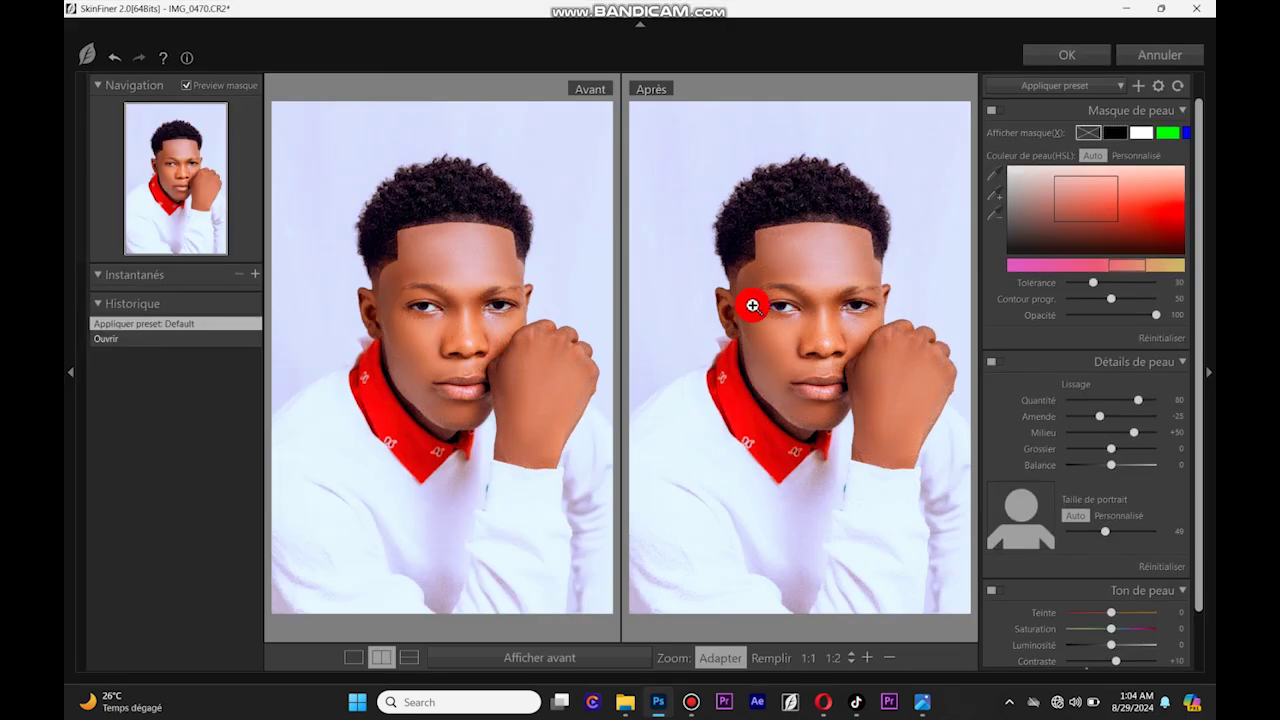
# In SkinFiner, zoom the preview out and set Taille de portrait to a custom 32.
pyautogui.click(889, 657)
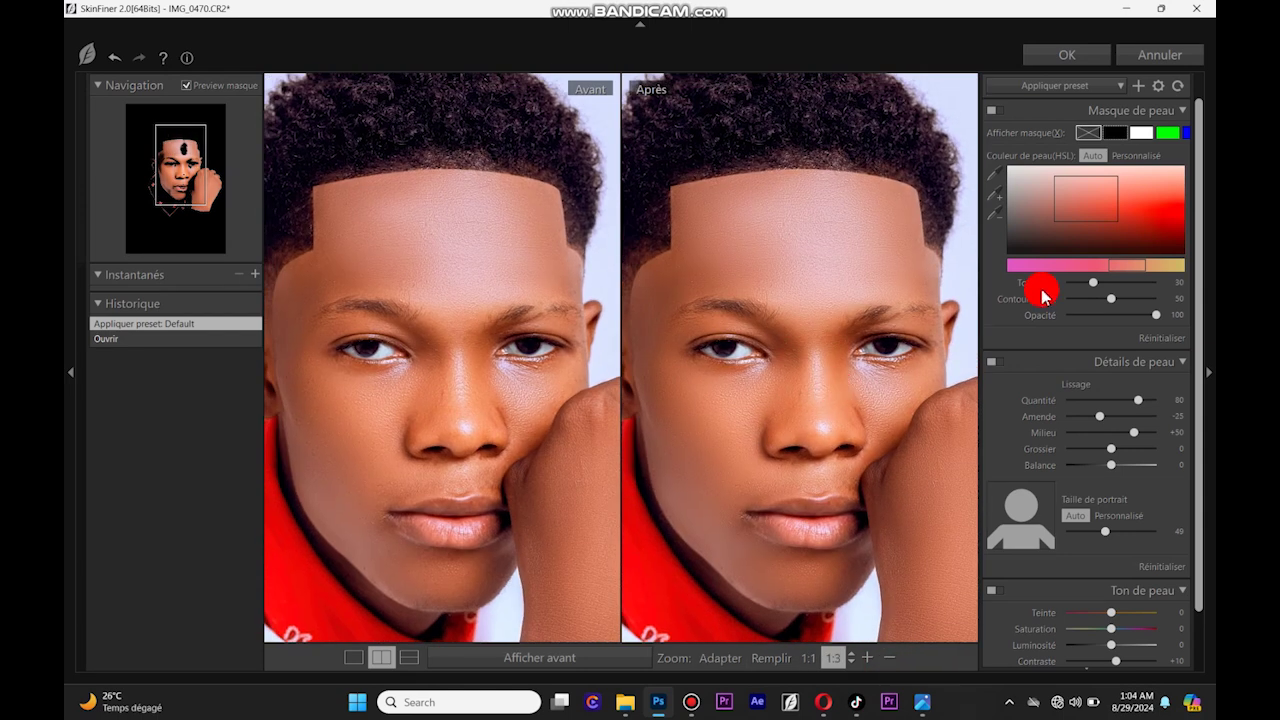
pyautogui.moveTo(1102, 537); pyautogui.dragTo(1088, 531)
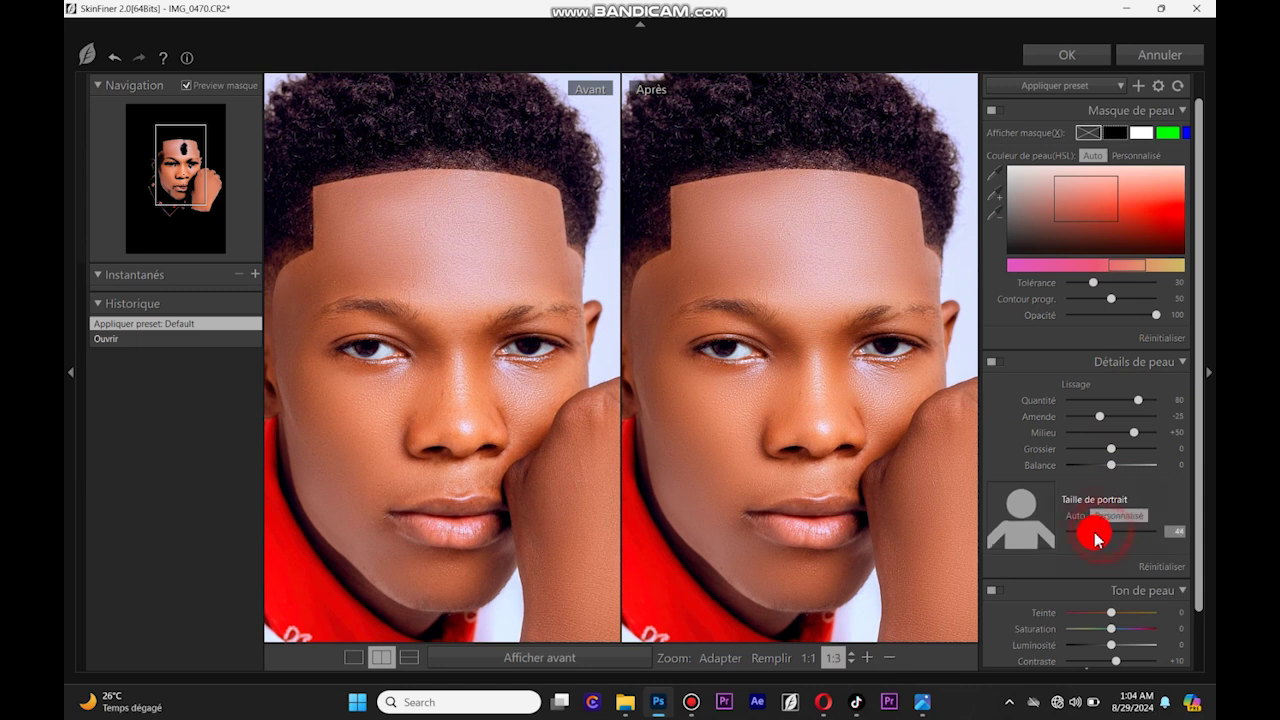